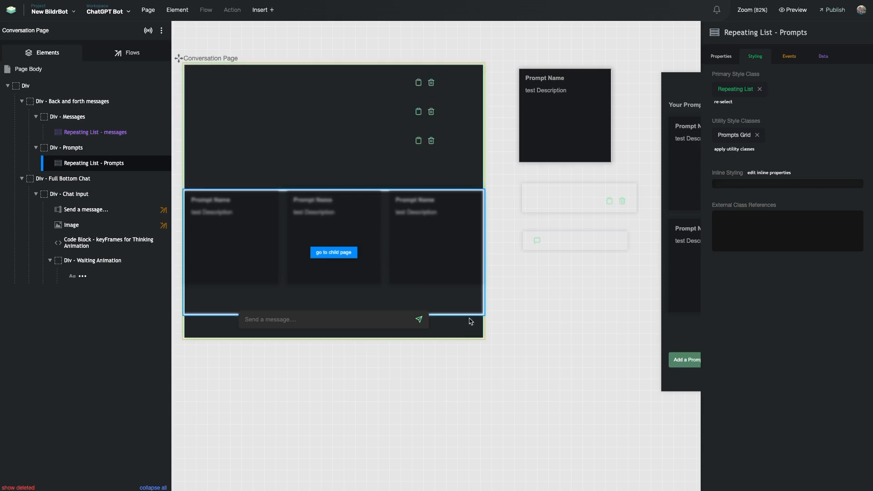
# Step: Select the messages repeating list on the Conversation Page and open that page's Page Load flow
pyautogui.click(227, 127)
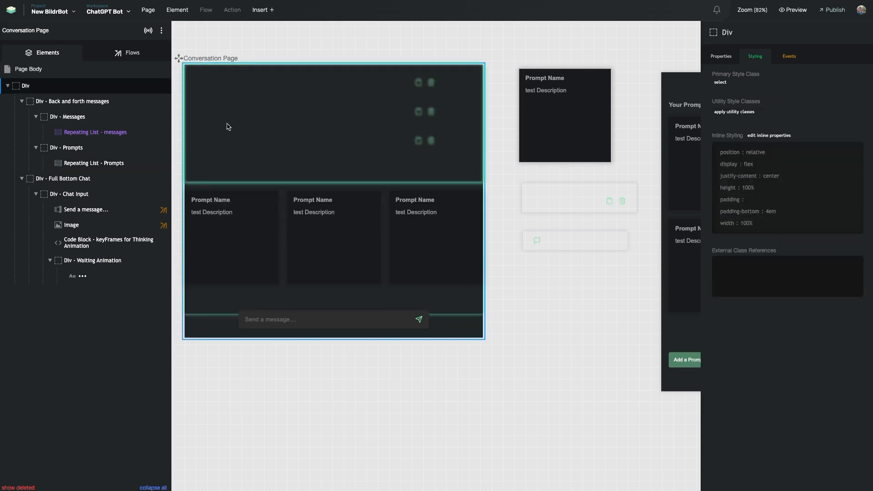
pyautogui.click(219, 101)
pyautogui.doubleClick(219, 100)
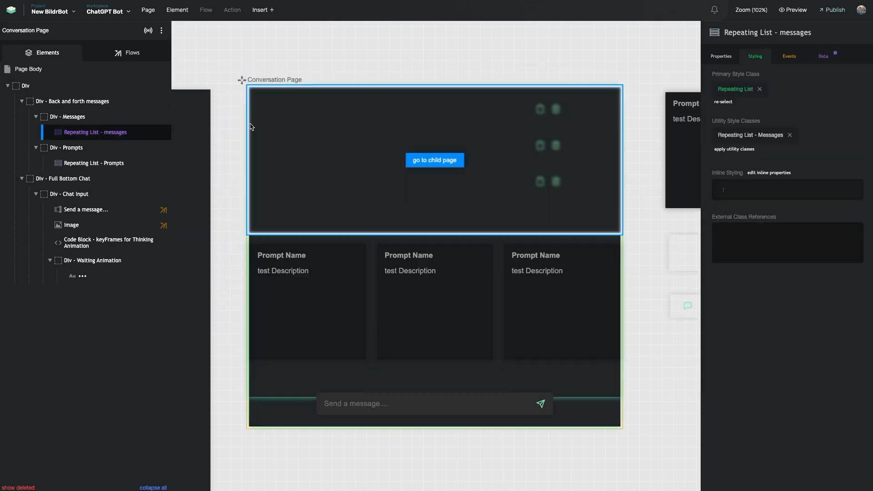
pyautogui.moveTo(115, 145)
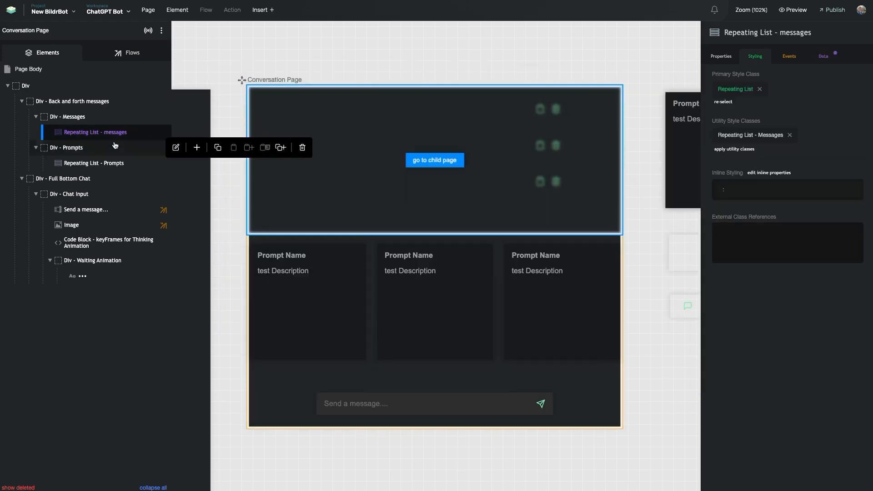
pyautogui.click(129, 58)
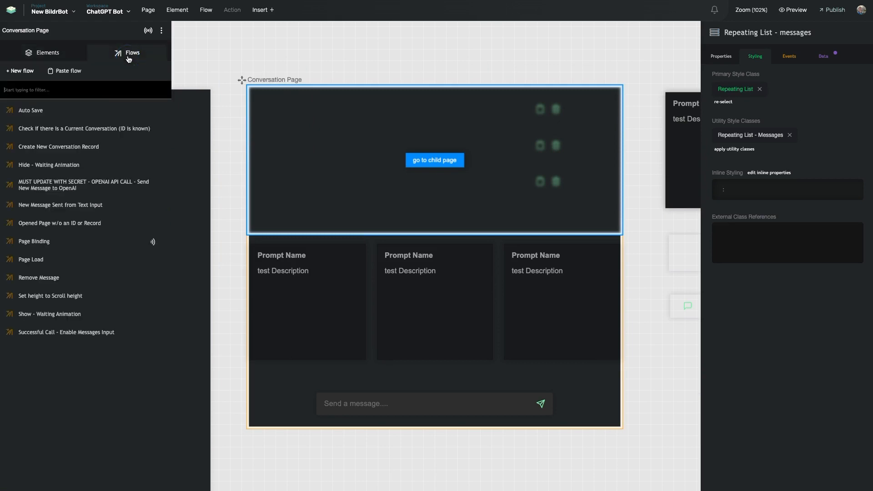
pyautogui.click(30, 261)
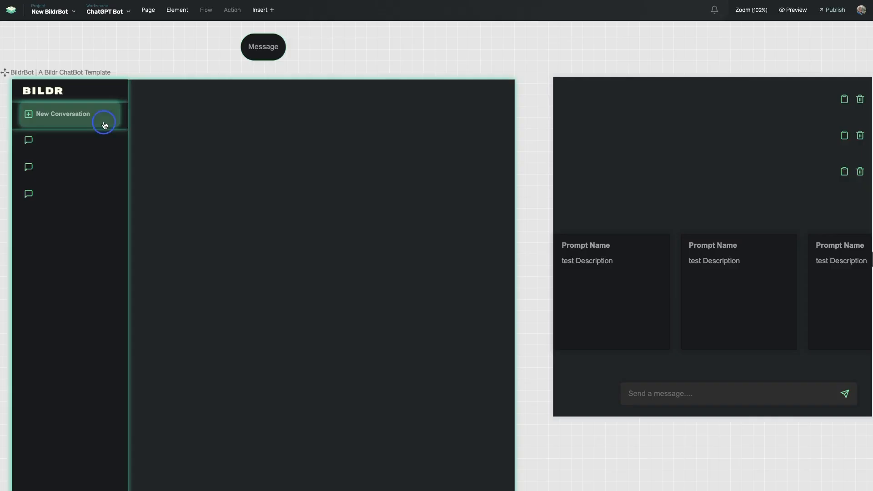
# Step: Select the New Conversation row on the main template page, filter its flows by "op" and open the Open New Conversation flow
pyautogui.hscroll(-3, 360, 139)
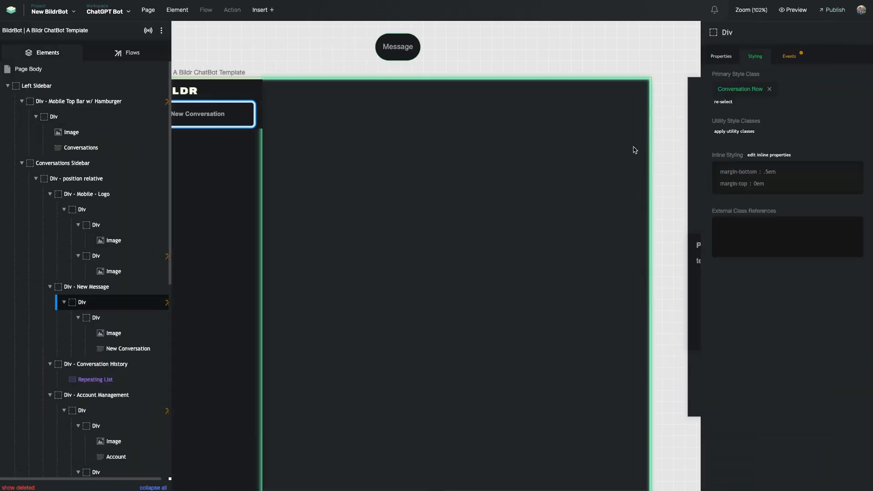
pyautogui.hscroll(1, 635, 150)
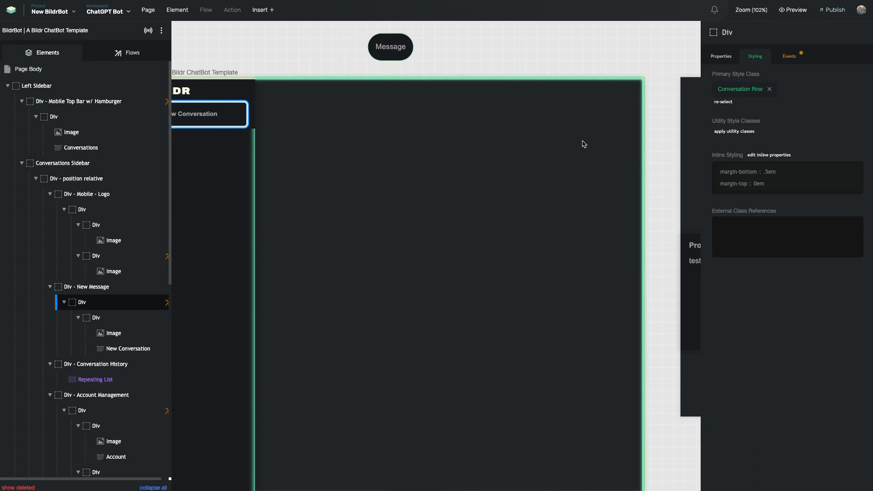
pyautogui.click(132, 52)
pyautogui.click(96, 95)
pyautogui.write('op')
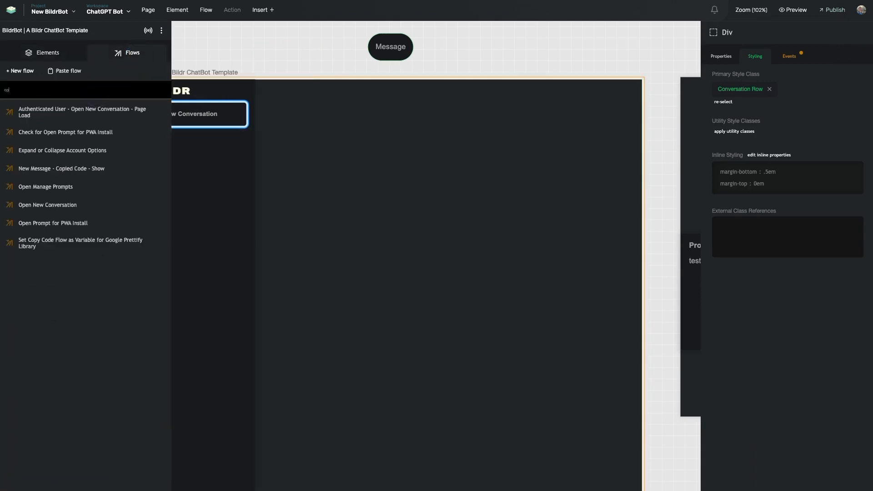
pyautogui.click(62, 204)
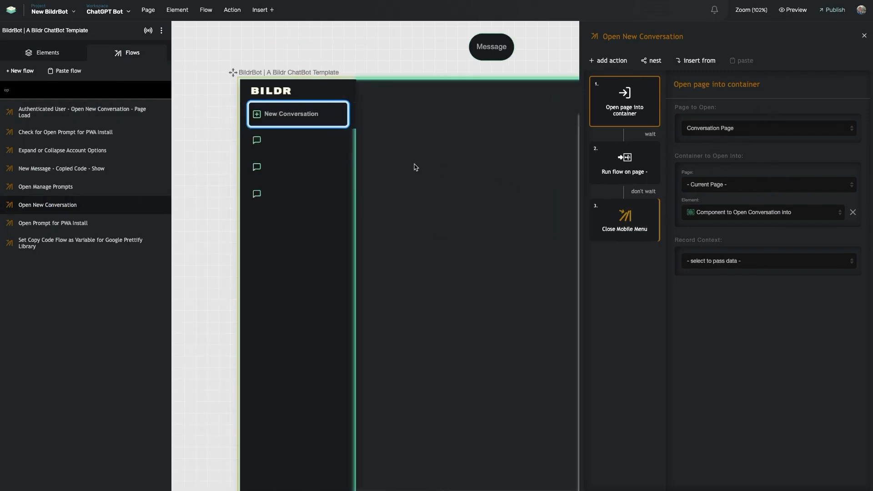
# Step: Select the messages list on the Conversation Page again and open the page's Page Load flow to review its logic check
pyautogui.hscroll(3, 431, 160)
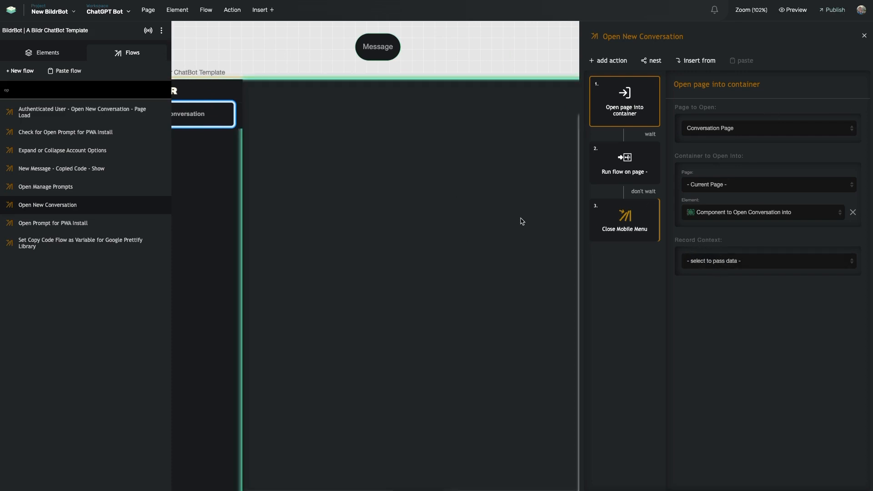
pyautogui.hscroll(4, 344, 127)
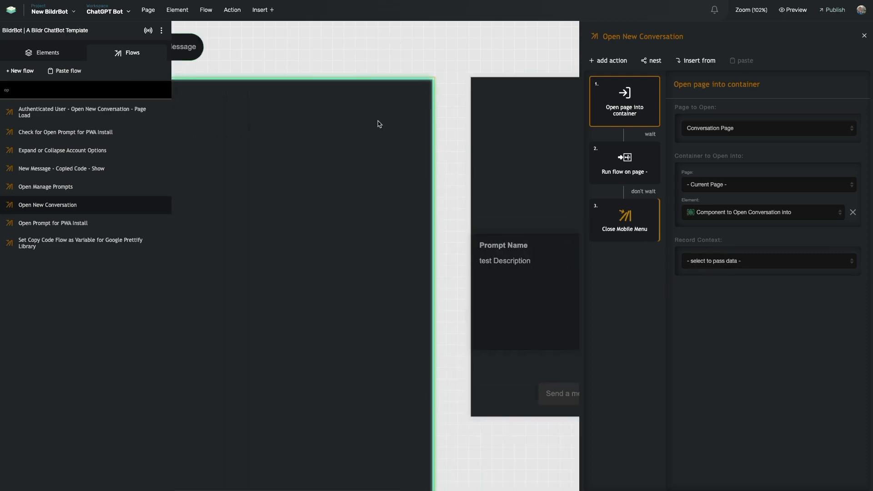
pyautogui.hscroll(-8, 377, 123)
pyautogui.hscroll(5, 412, 137)
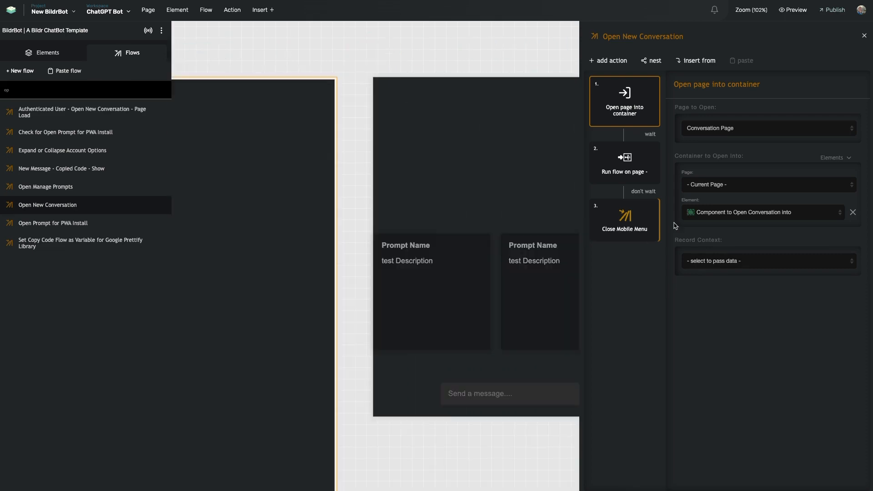
pyautogui.click(470, 191)
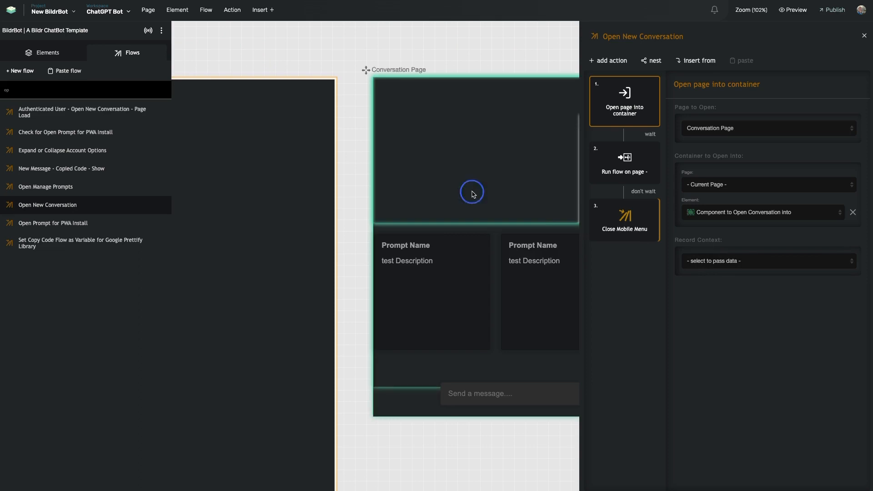
pyautogui.click(121, 55)
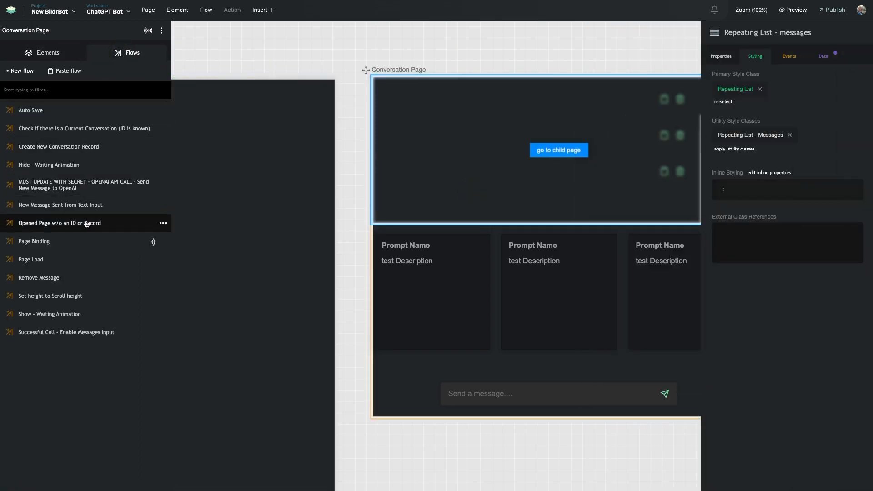
pyautogui.click(91, 259)
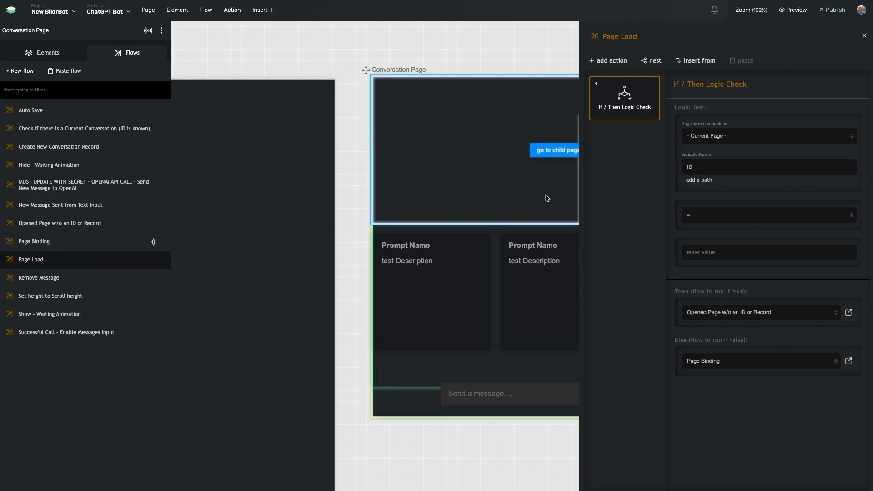
# Step: Select the outer div of the Conversation Name Row Page and open the Open Conversation flow assigned to its click event
pyautogui.hscroll(1, 454, 215)
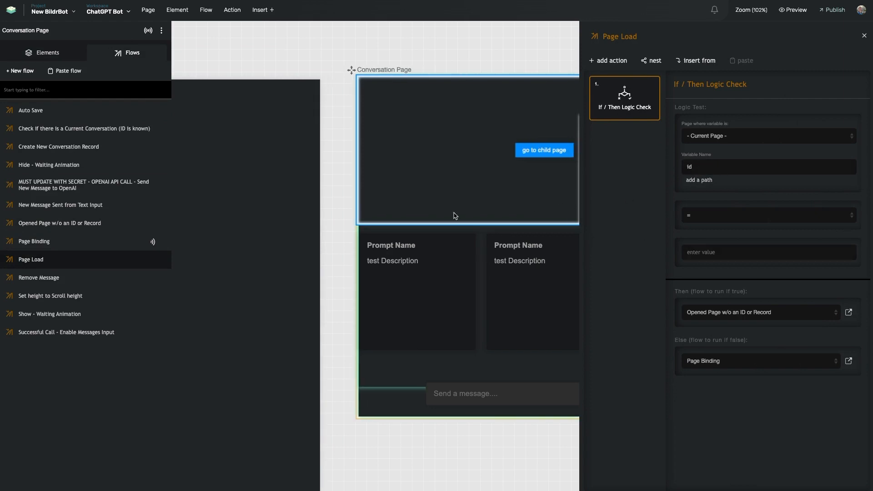
pyautogui.hscroll(5, 455, 215)
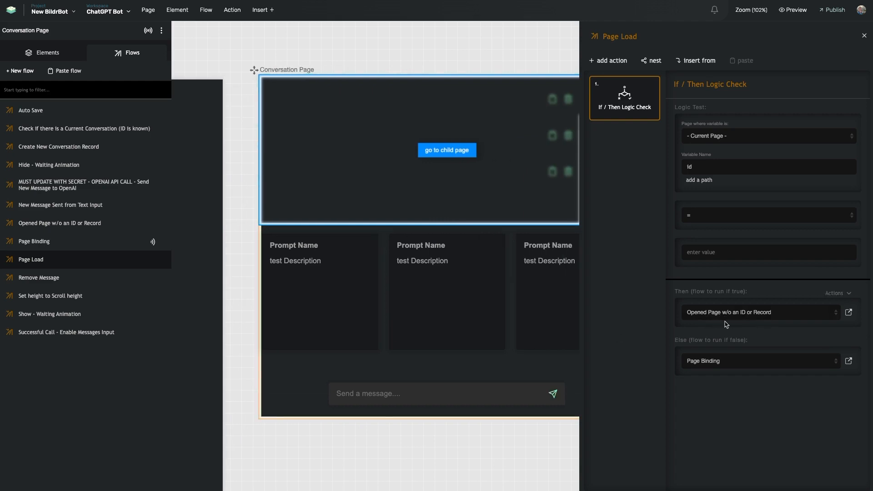
pyautogui.hscroll(10, 515, 290)
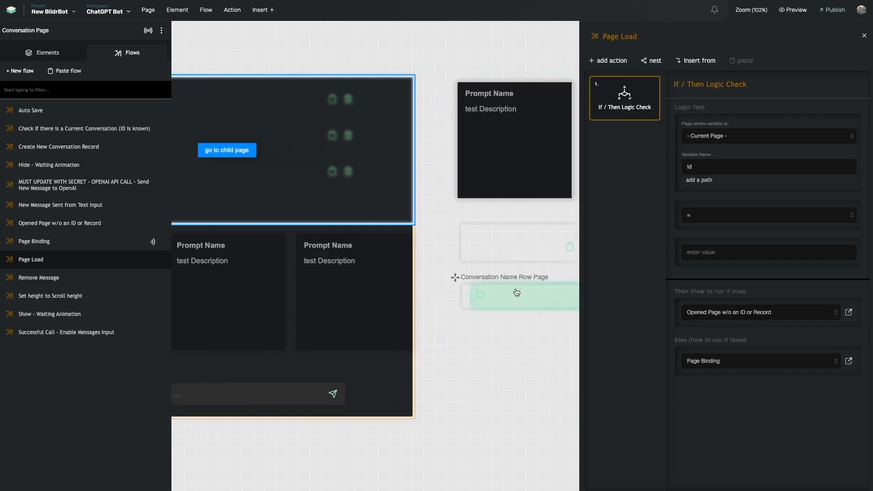
pyautogui.hscroll(4, 470, 299)
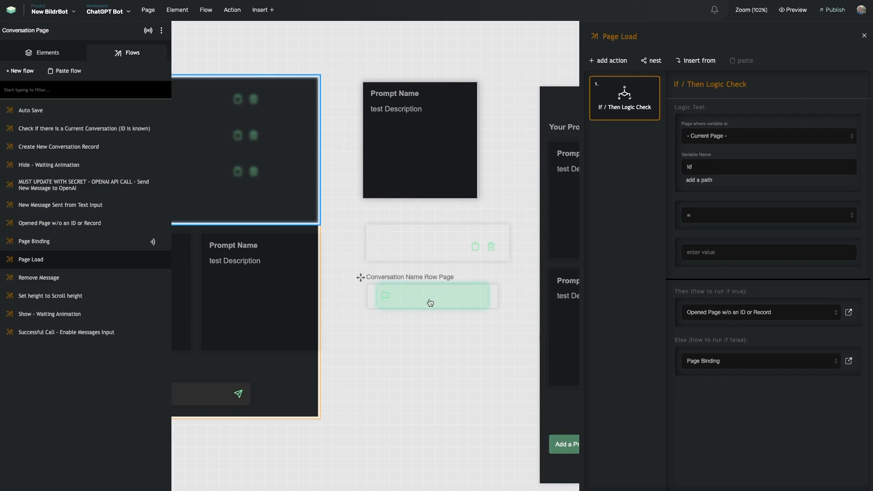
pyautogui.click(406, 296)
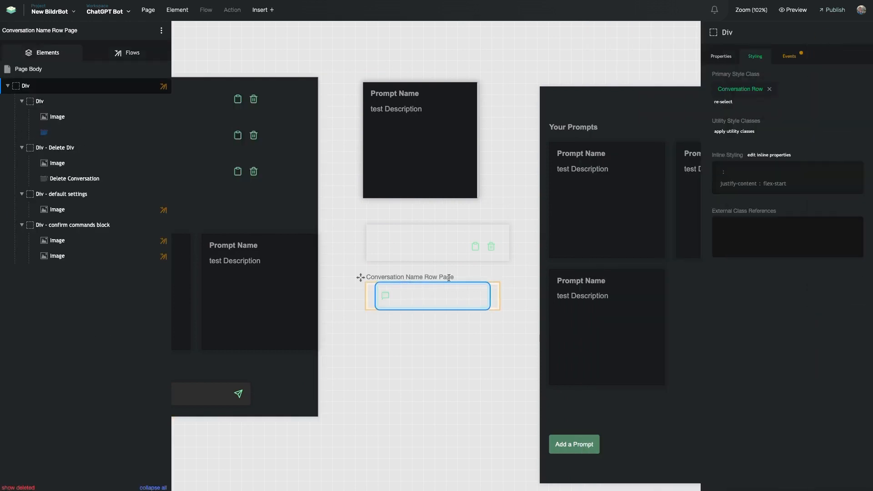
pyautogui.moveTo(26, 82)
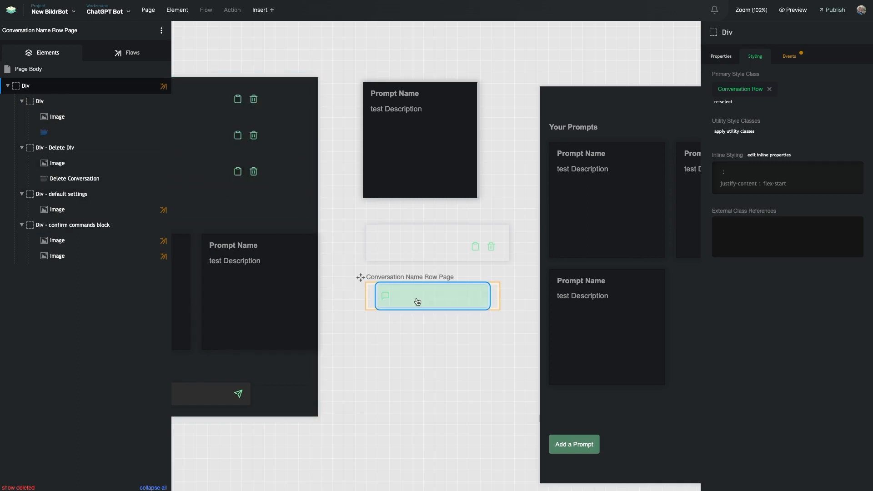
pyautogui.moveTo(141, 88)
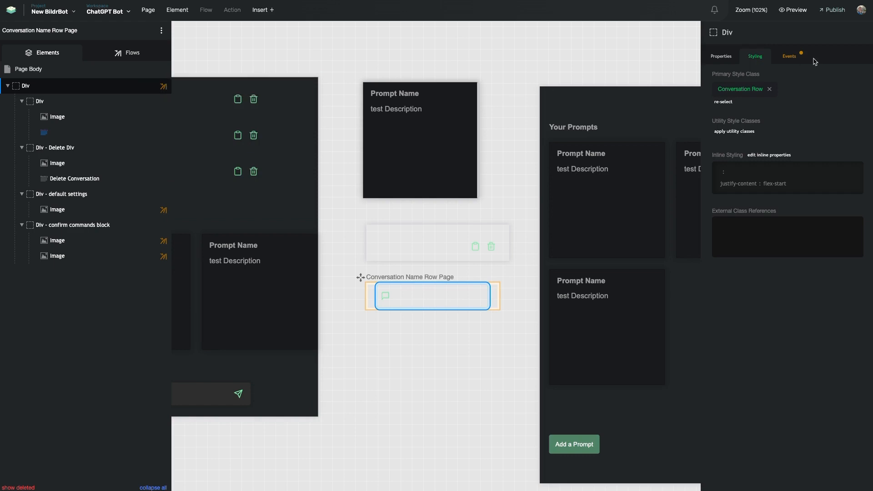
pyautogui.click(789, 56)
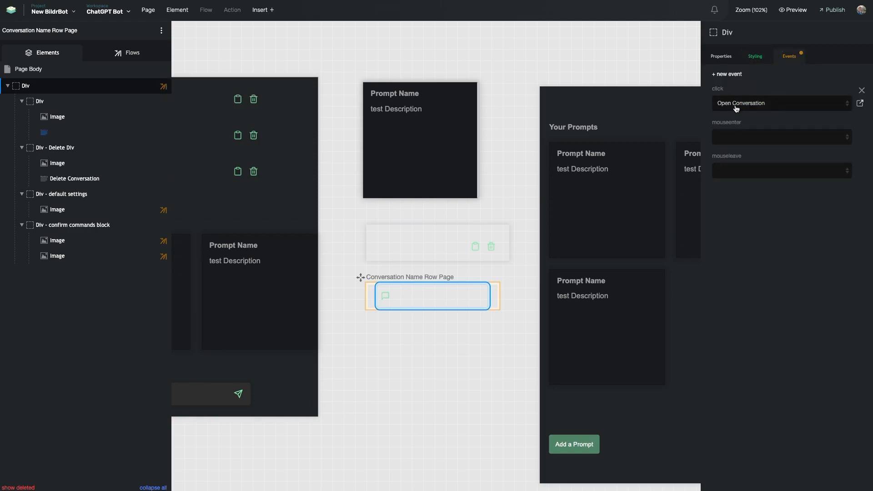
pyautogui.click(859, 103)
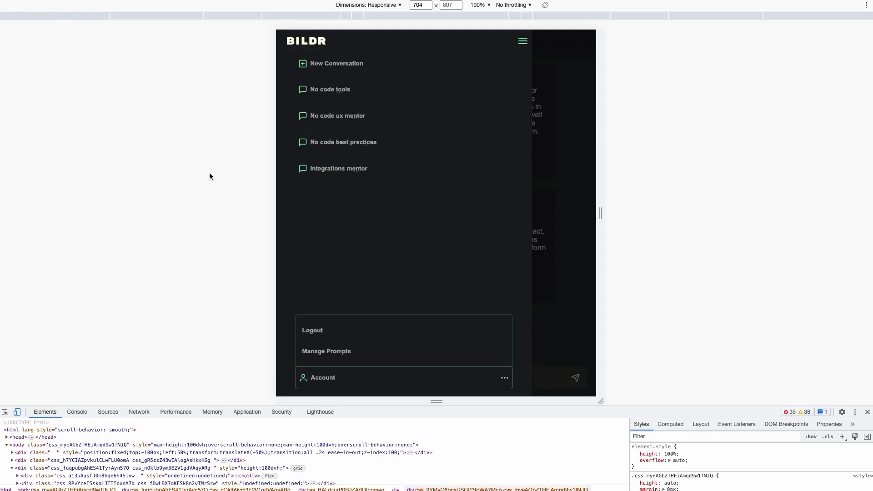
# Step: In the running chatbot, close the mobile menu and developer tools, and try opening the saved conversations one after another
pyautogui.click(559, 67)
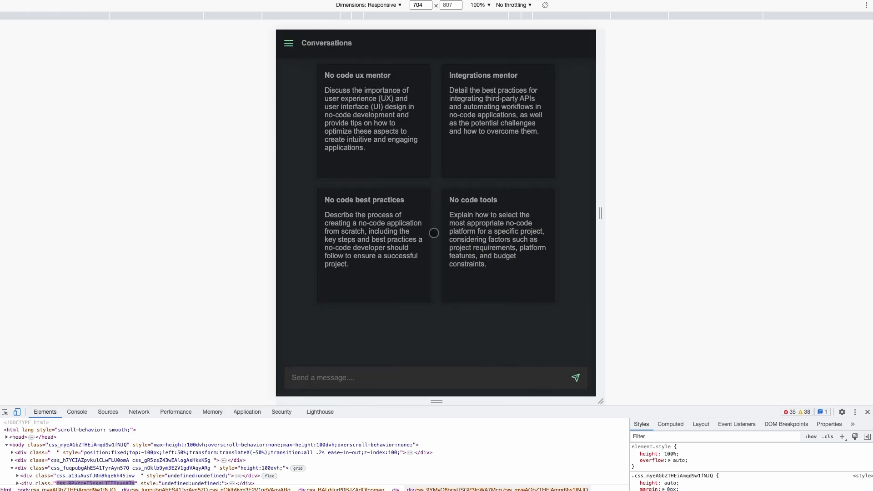
pyautogui.click(867, 411)
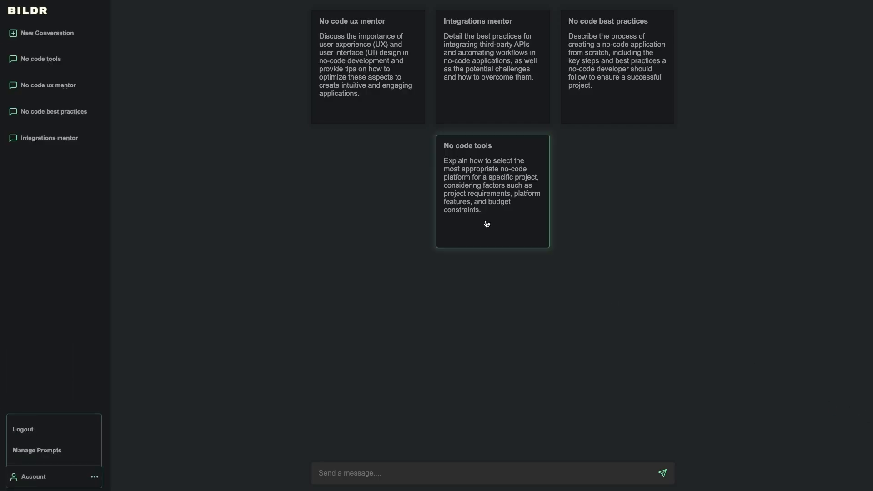
pyautogui.click(33, 83)
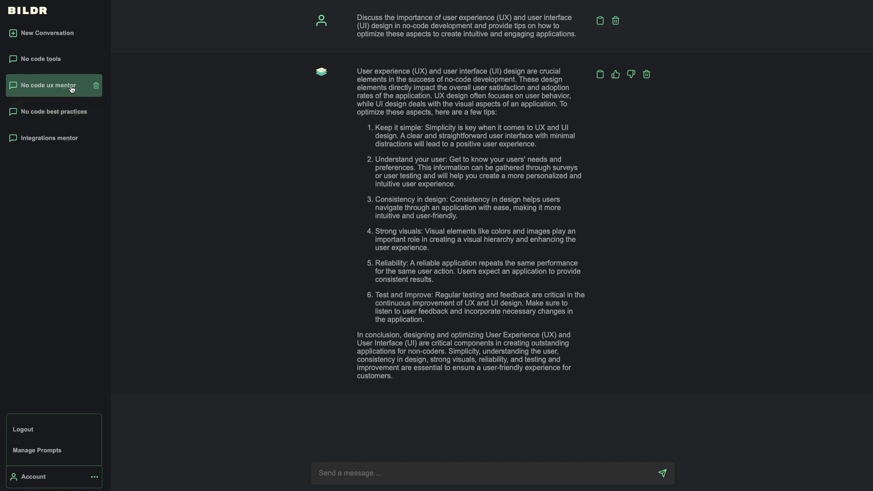
pyautogui.click(41, 58)
pyautogui.click(39, 112)
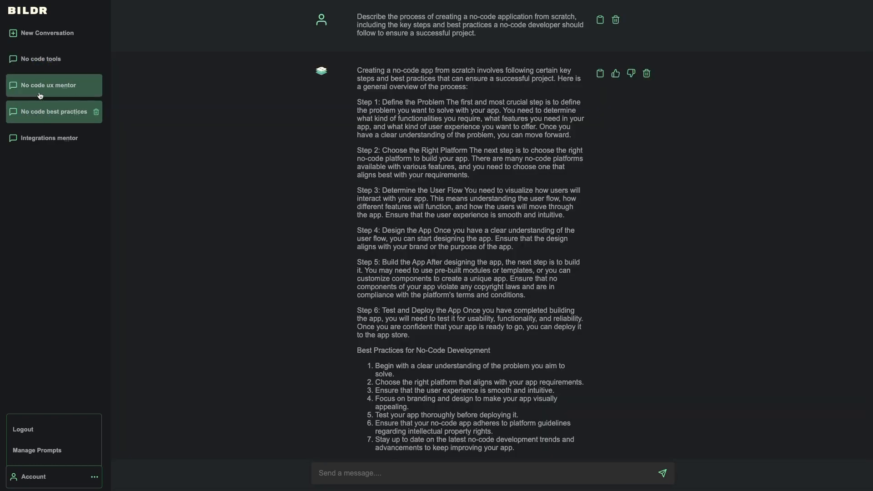
pyautogui.click(47, 66)
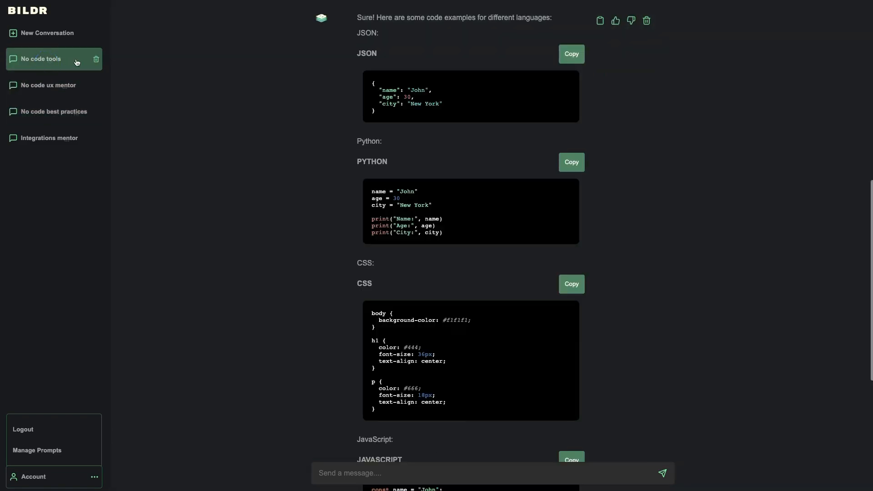
pyautogui.click(51, 143)
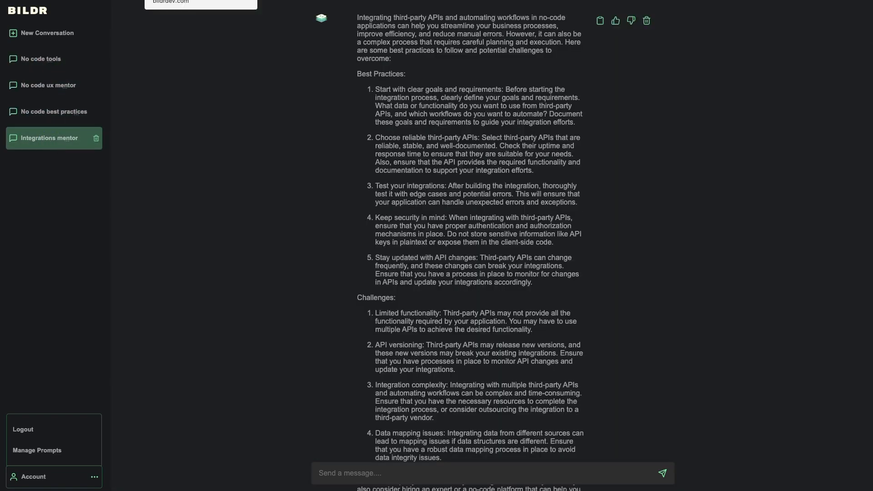
# Step: Switch back to the Bildr editor, open the nested Select this conversation flow and examine the settings of its Run flow on page action
pyautogui.click(182, 0)
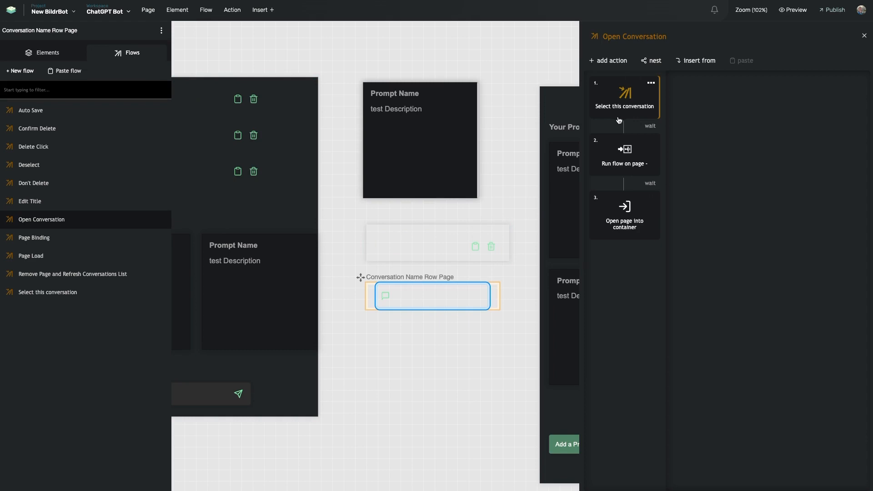
pyautogui.doubleClick(630, 112)
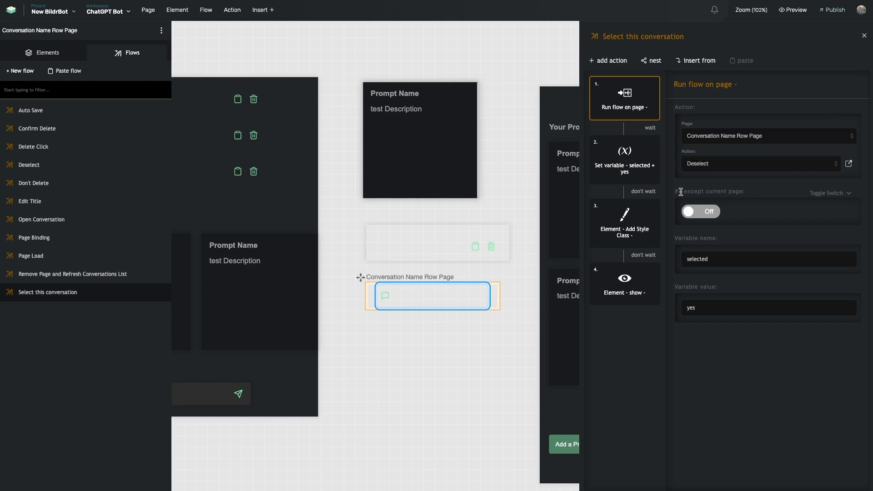
pyautogui.click(700, 214)
pyautogui.click(698, 212)
pyautogui.moveTo(678, 239); pyautogui.dragTo(705, 238)
pyautogui.click(709, 239)
pyautogui.moveTo(683, 240); pyautogui.dragTo(707, 239)
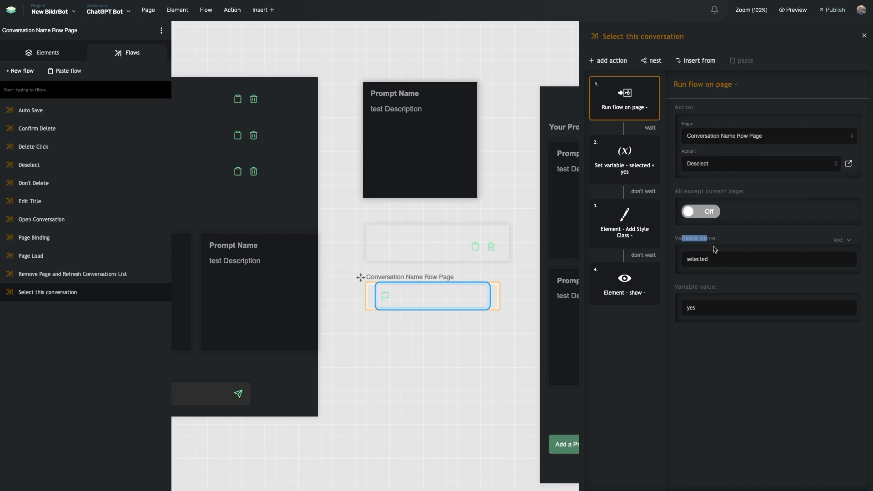
pyautogui.click(692, 248)
# Step: Open the Deselect flow referenced by the Run flow on page action, and switch to the running chatbot
pyautogui.click(849, 164)
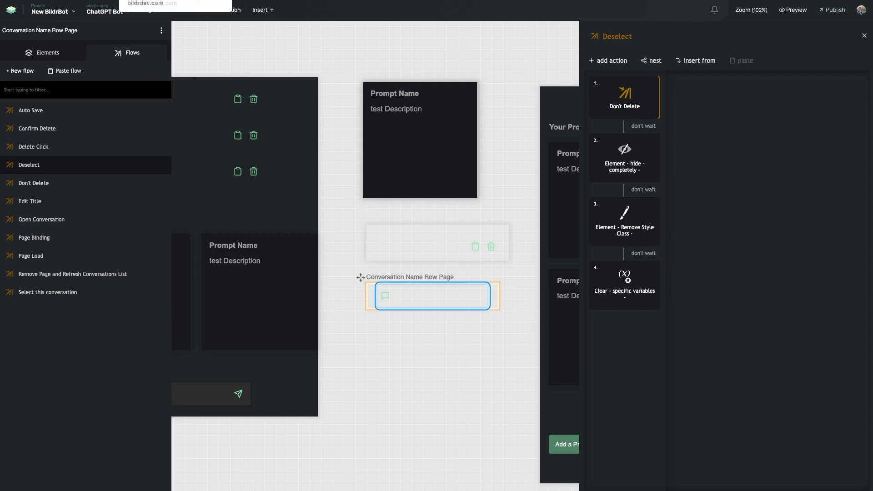
pyautogui.click(91, 0)
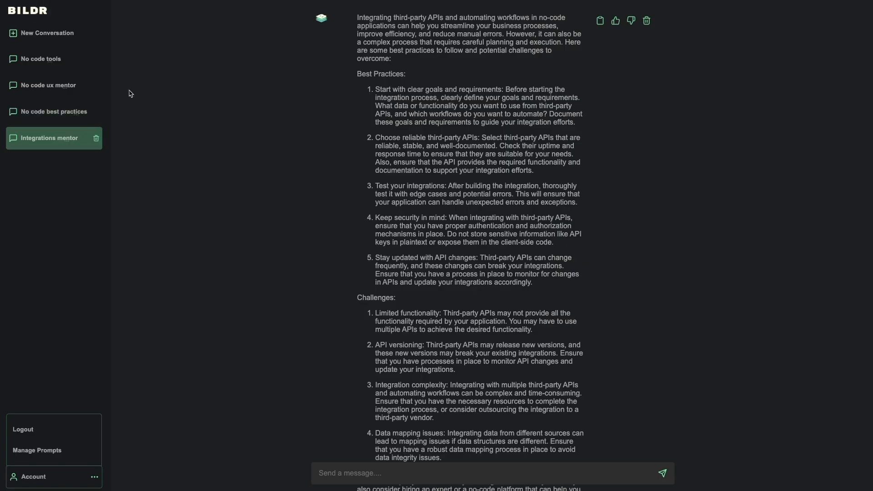
# Step: Examine the hide action in the Deselect flow, and in the running chatbot request deletion of Integrations mentor and switch between conversations
pyautogui.click(182, 0)
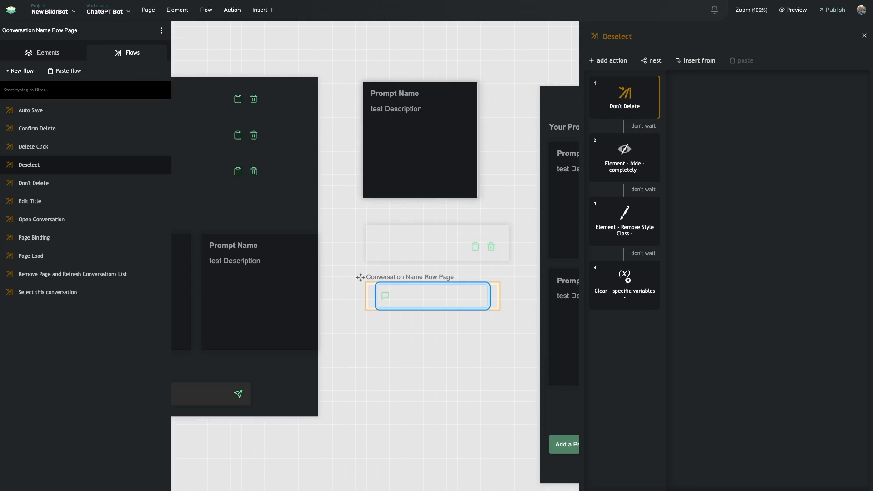
pyautogui.click(621, 170)
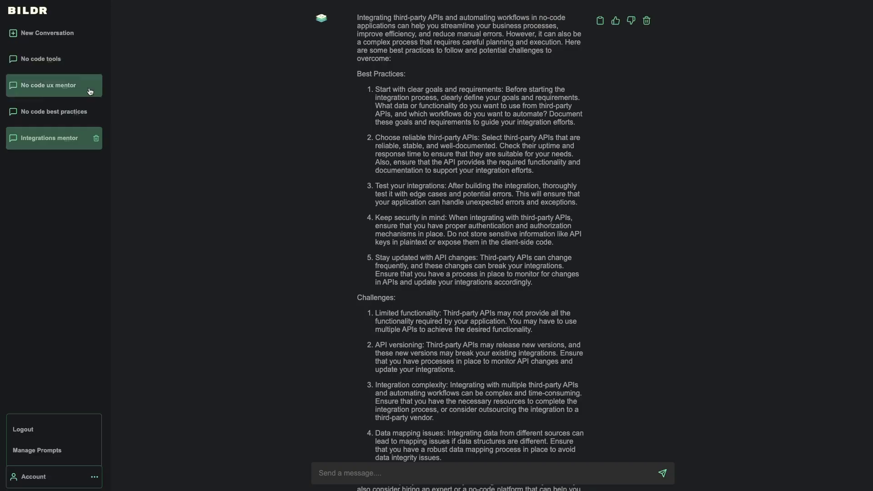
pyautogui.click(90, 137)
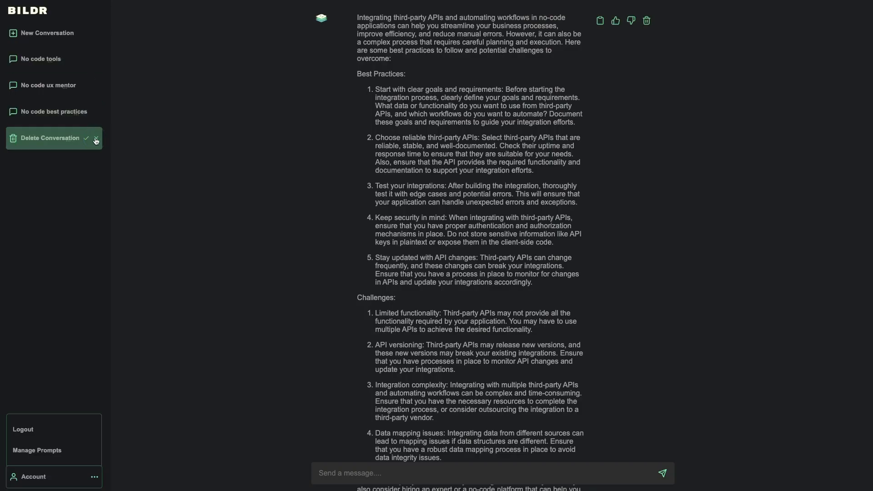
pyautogui.click(44, 114)
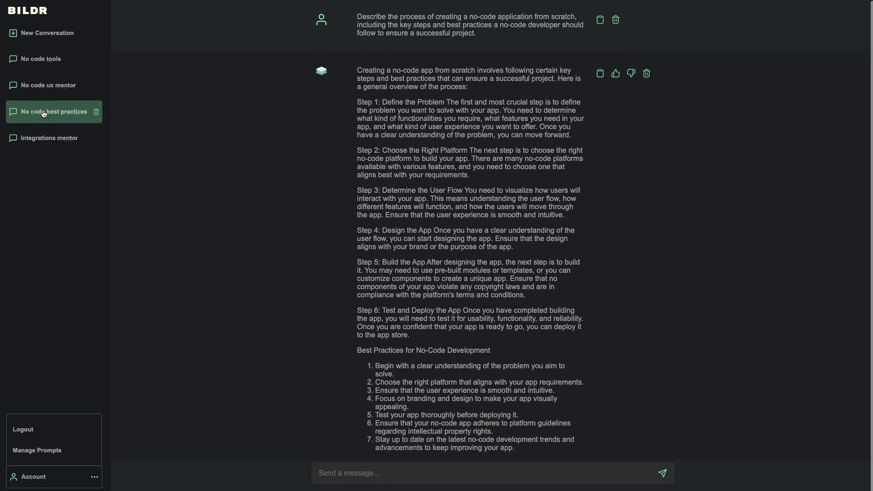
pyautogui.click(47, 143)
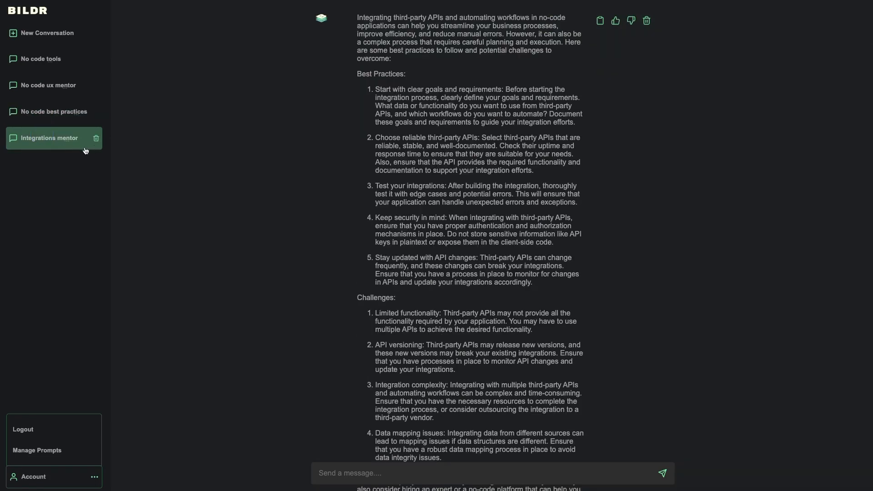
pyautogui.click(48, 119)
pyautogui.click(59, 138)
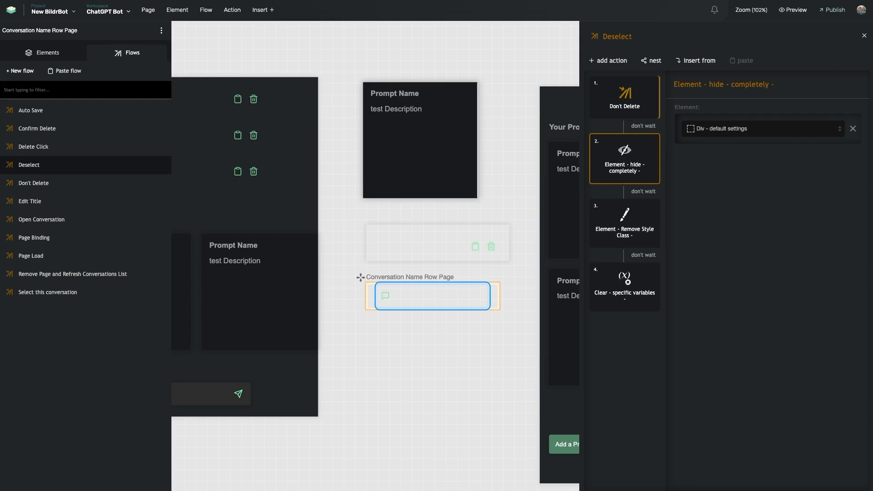
# Step: Open the nested Don't Delete flow, return to Deselect and examine its Remove Style Class and Clear specific variables actions
pyautogui.doubleClick(640, 104)
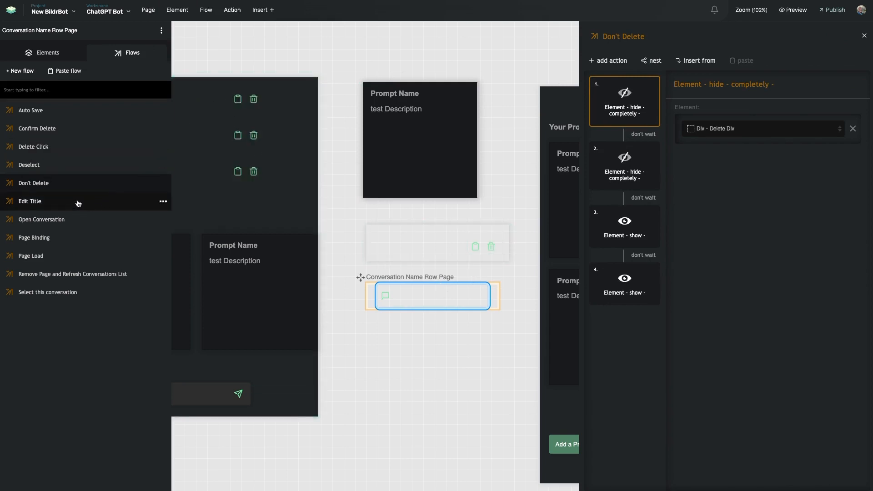
pyautogui.click(121, 166)
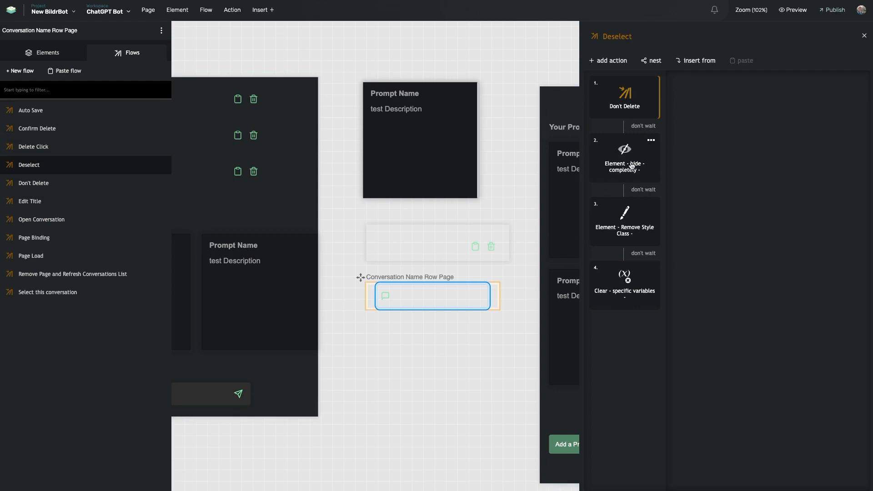
pyautogui.click(631, 228)
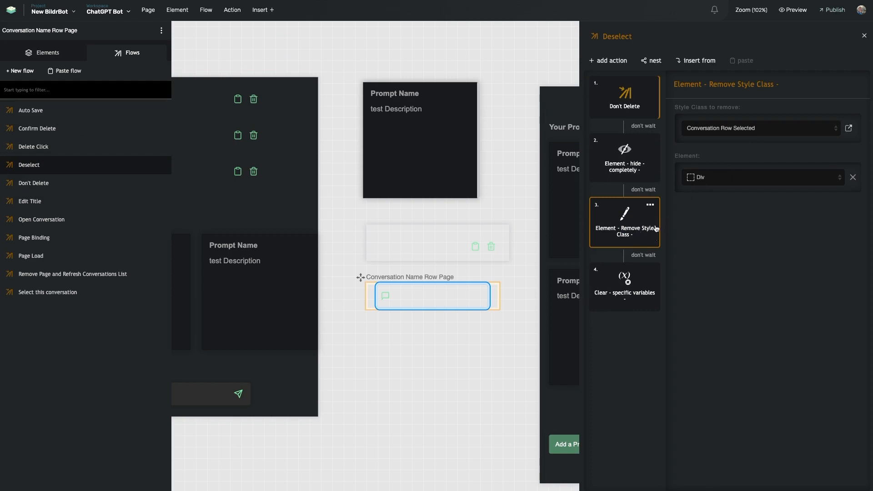
pyautogui.click(625, 295)
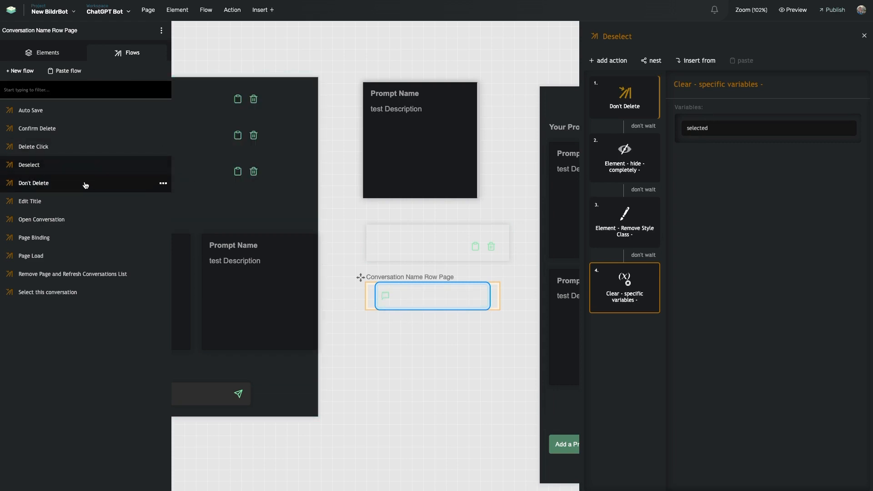
# Step: Open Select this conversation from the Open Conversation flow and examine its set variable, Add Style Class and show element actions
pyautogui.click(73, 223)
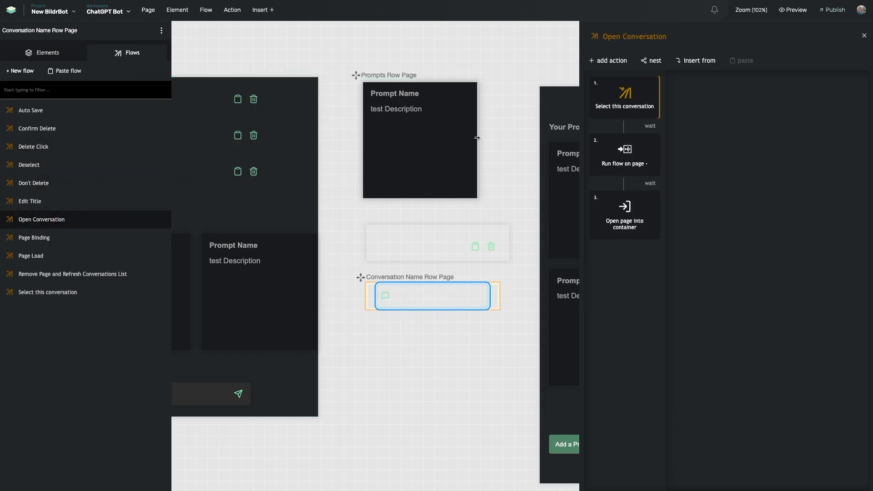
pyautogui.doubleClick(628, 112)
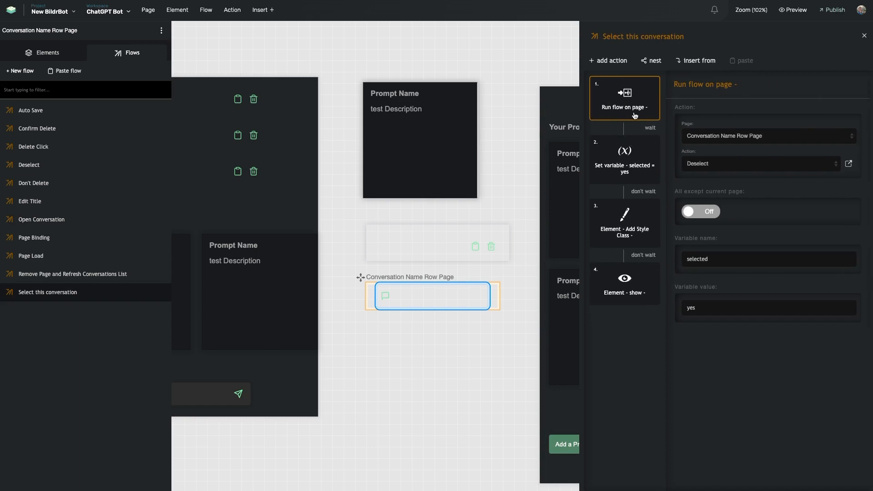
pyautogui.click(631, 175)
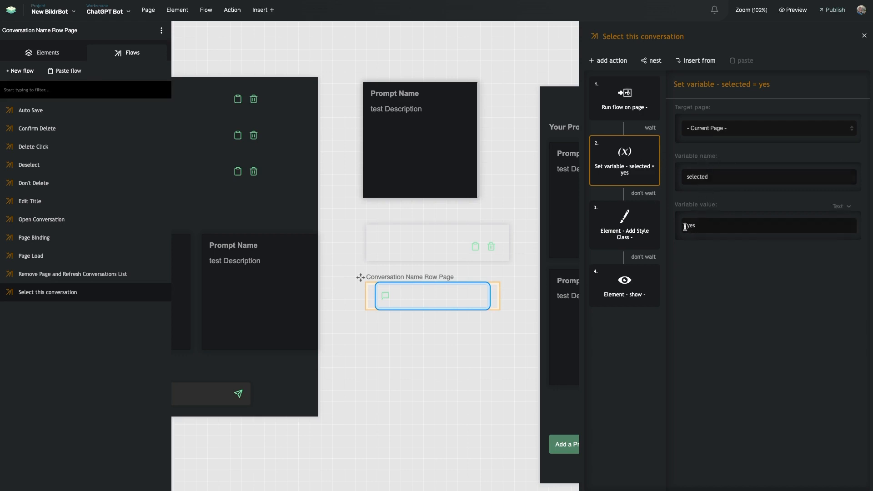
pyautogui.click(618, 239)
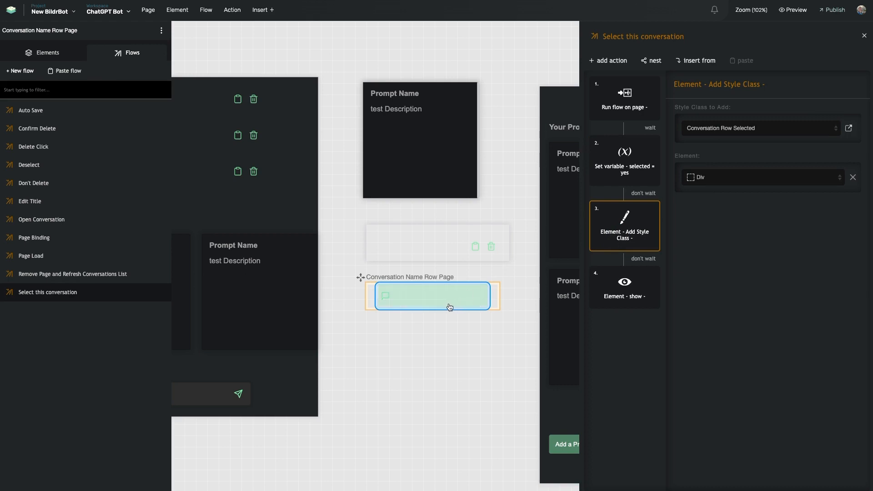
pyautogui.click(624, 285)
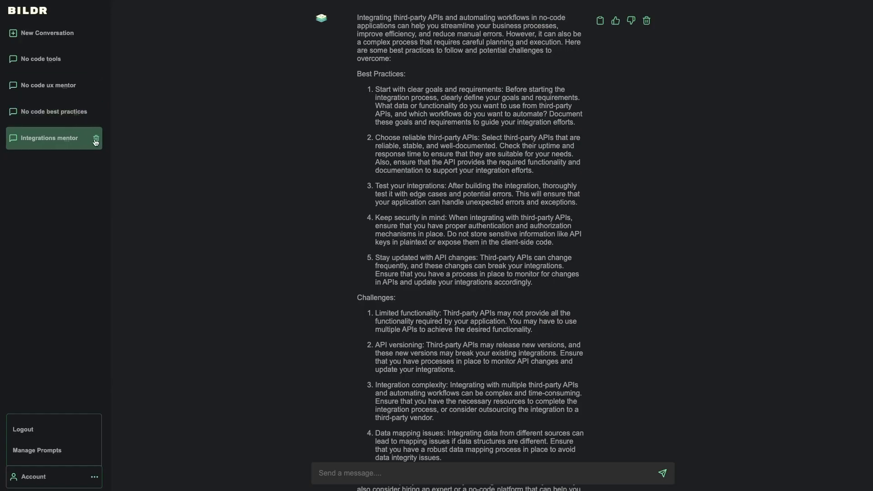
# Step: In the running chatbot, select No code best practices, request its deletion, and switch to the Integrations mentor conversation
pyautogui.click(98, 115)
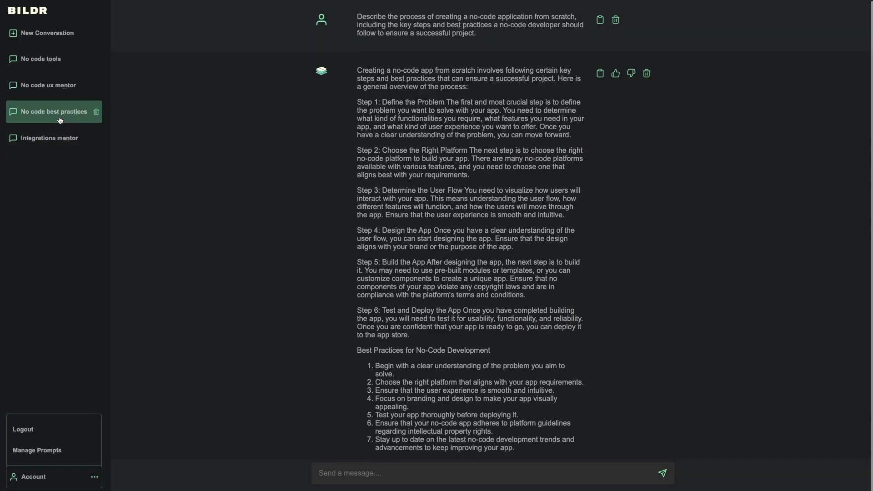
pyautogui.click(95, 112)
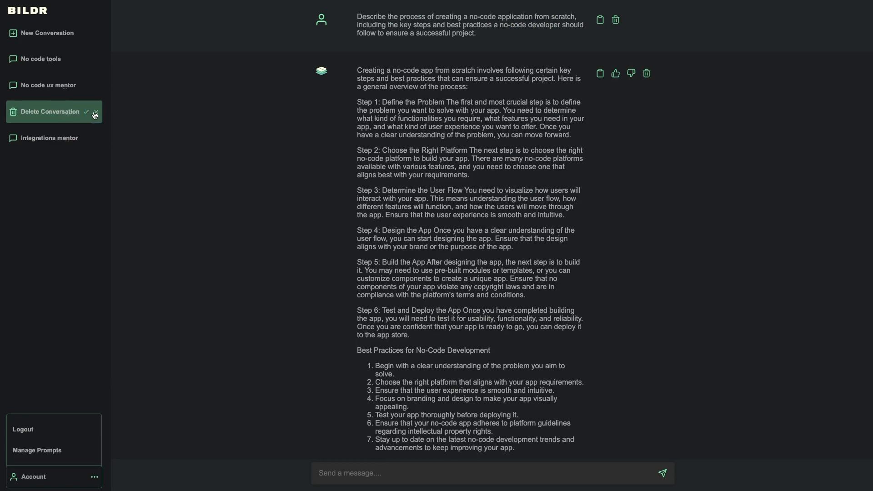
pyautogui.click(27, 137)
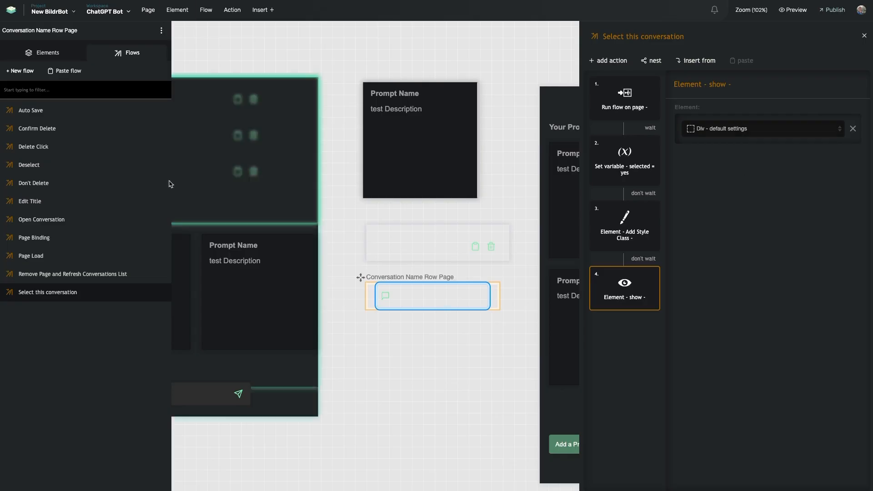
# Step: Examine the Run flow on page action in Open Conversation, and inspect the running chatbot at a responsive width of about 388 px
pyautogui.click(69, 221)
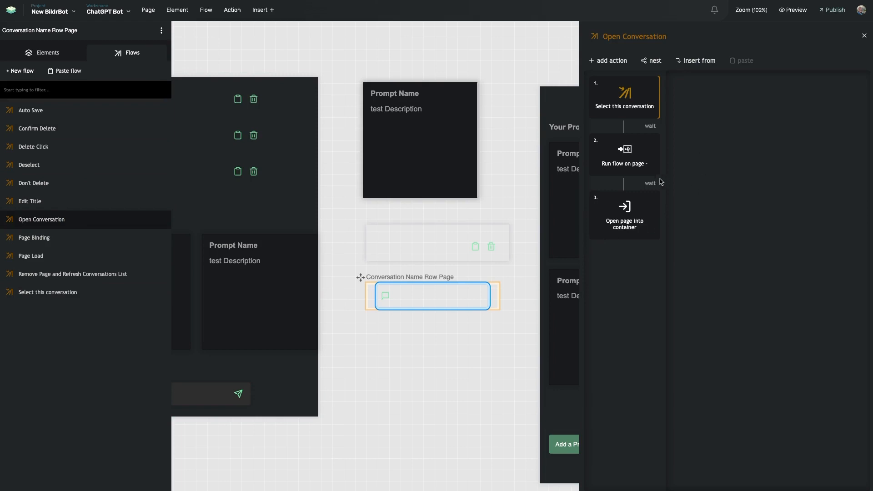
pyautogui.click(632, 159)
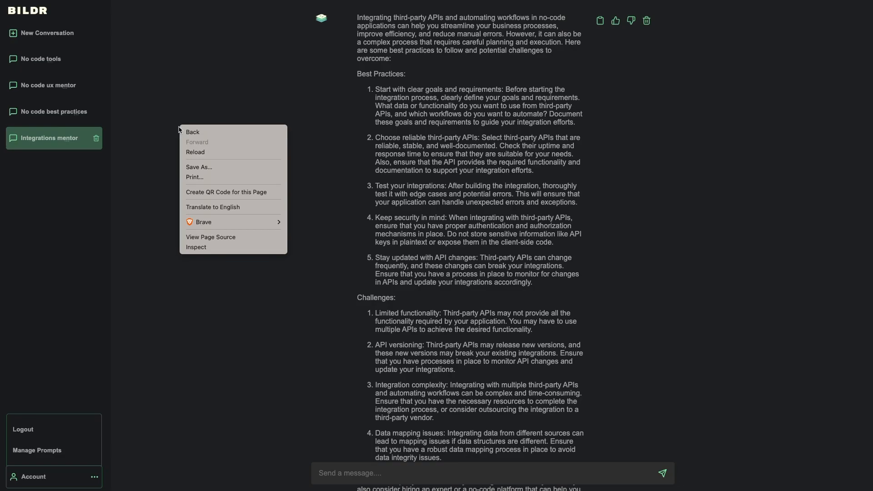
pyautogui.click(196, 247)
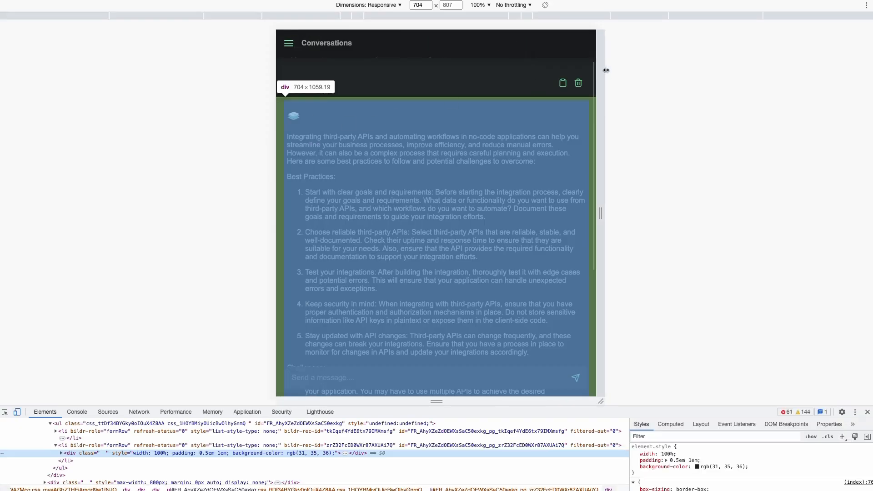
pyautogui.click(542, 76)
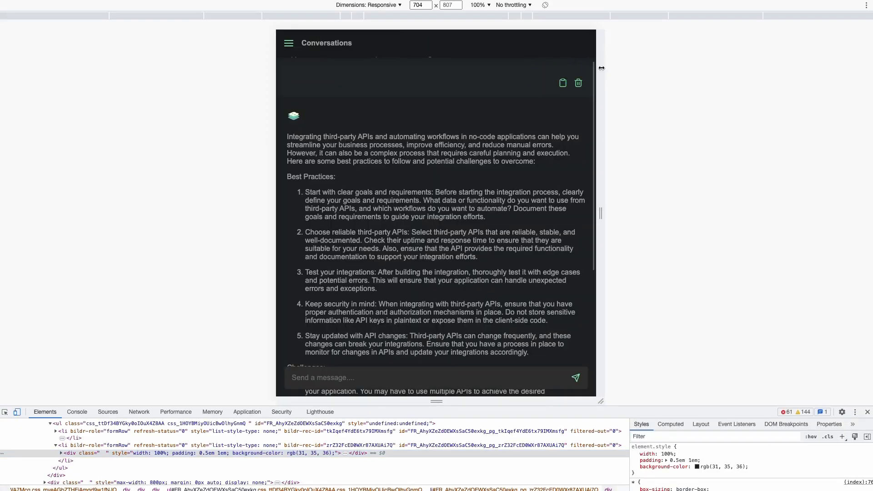
pyautogui.moveTo(598, 68); pyautogui.dragTo(475, 80)
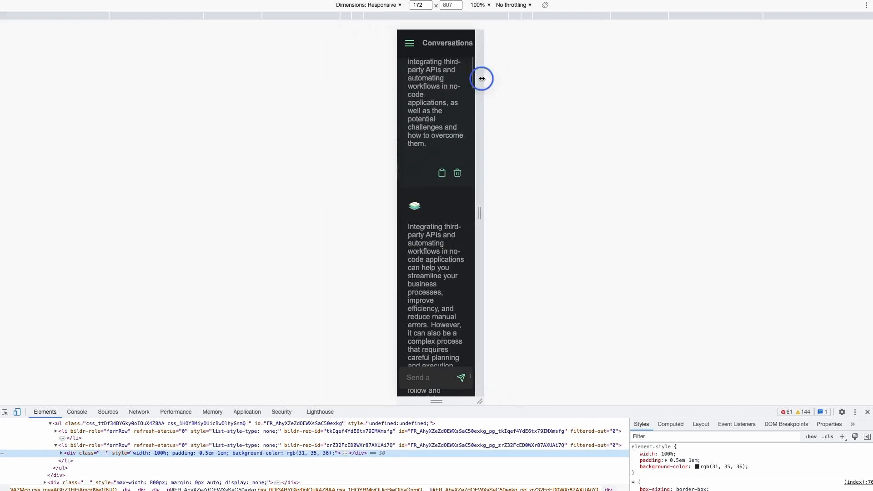
pyautogui.moveTo(482, 78); pyautogui.dragTo(532, 78)
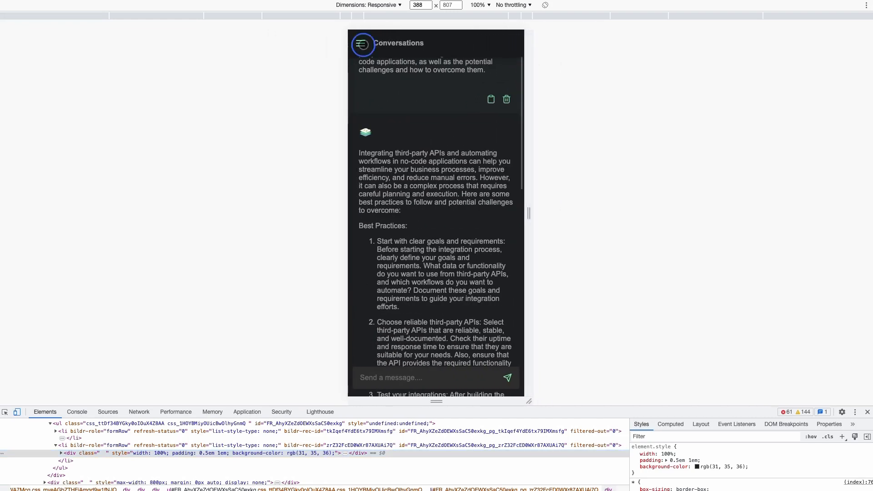
# Step: Open the No code ux mentor conversation from the chatbot's mobile menu and widen the responsive viewport
pyautogui.click(361, 43)
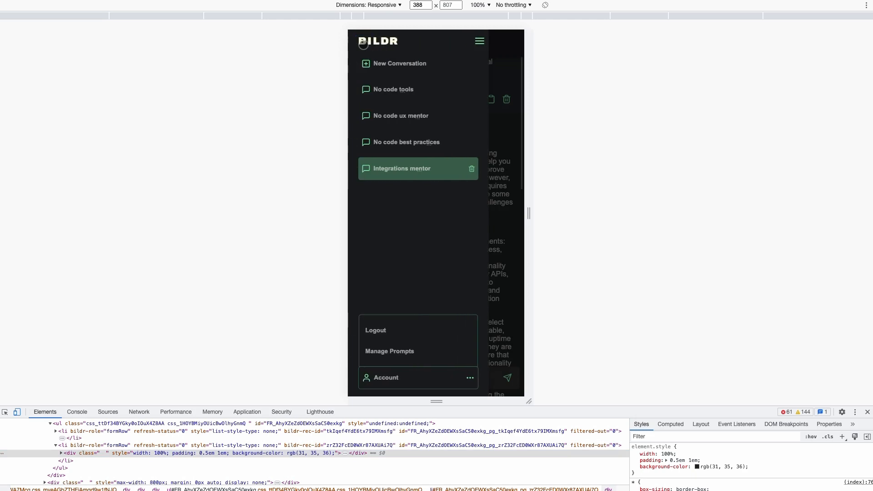
pyautogui.click(381, 118)
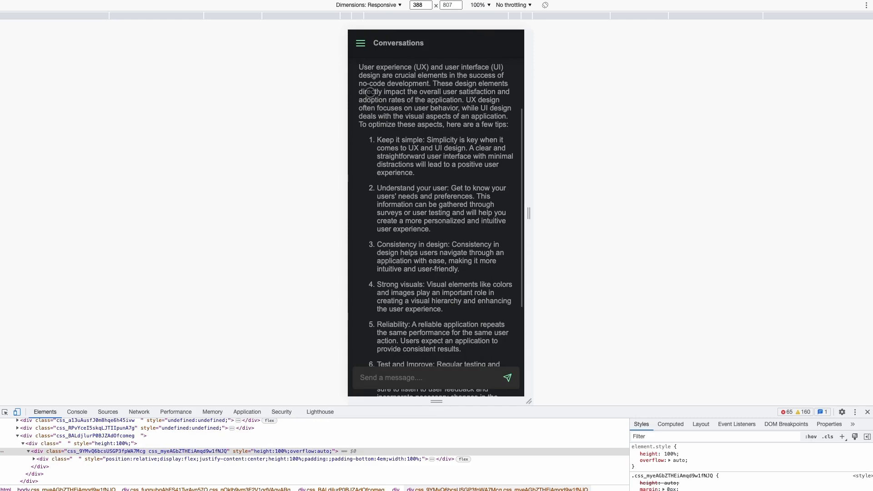
pyautogui.moveTo(531, 106)
pyautogui.mouseDown()
pyautogui.moveTo(610, 103)
pyautogui.moveTo(508, 97)
pyautogui.moveTo(543, 96)
pyautogui.mouseUp()
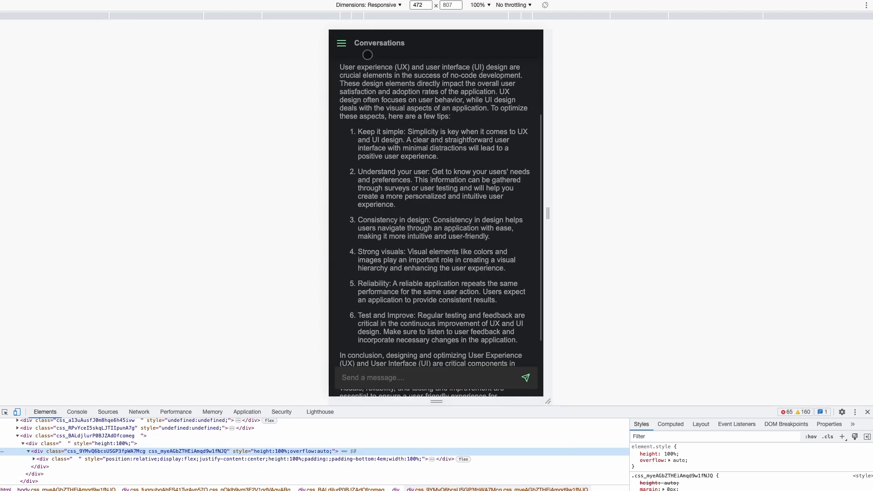
pyautogui.moveTo(551, 156); pyautogui.dragTo(757, 162)
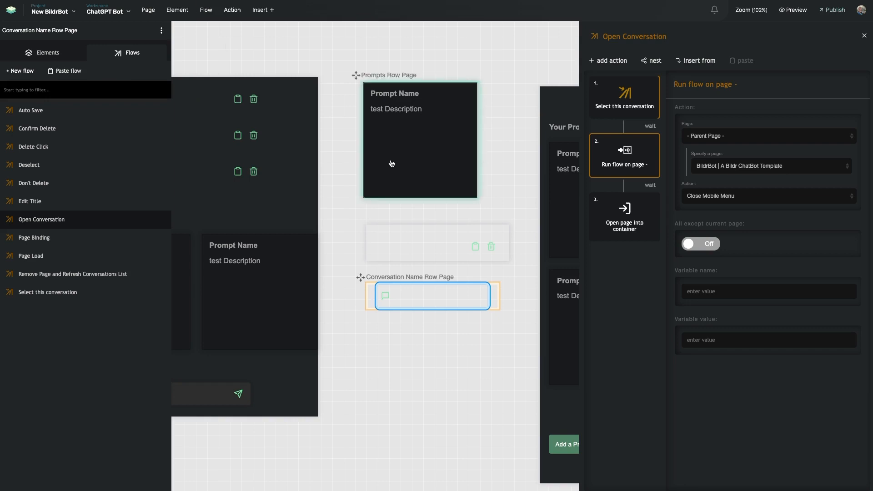
# Step: Examine the Open page into container action's page, container and record context settings alongside the BildrBot template and Conversation Page on the canvas
pyautogui.click(631, 236)
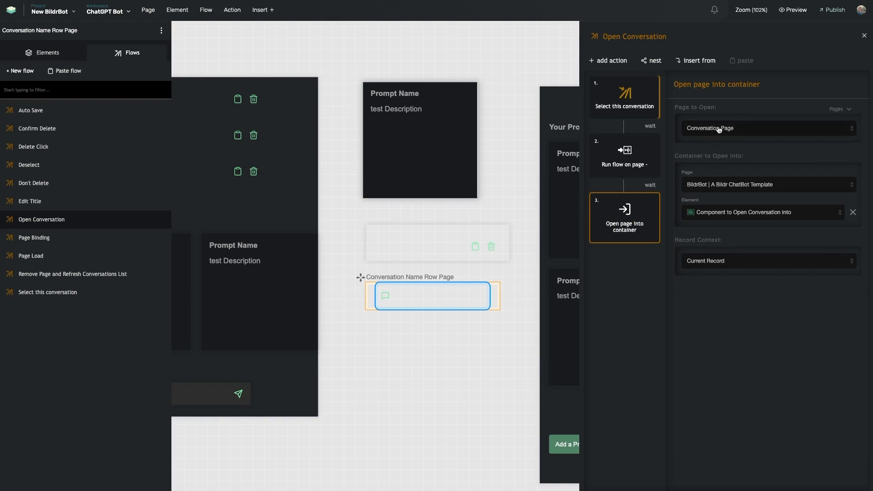
pyautogui.hscroll(-7, 249, 140)
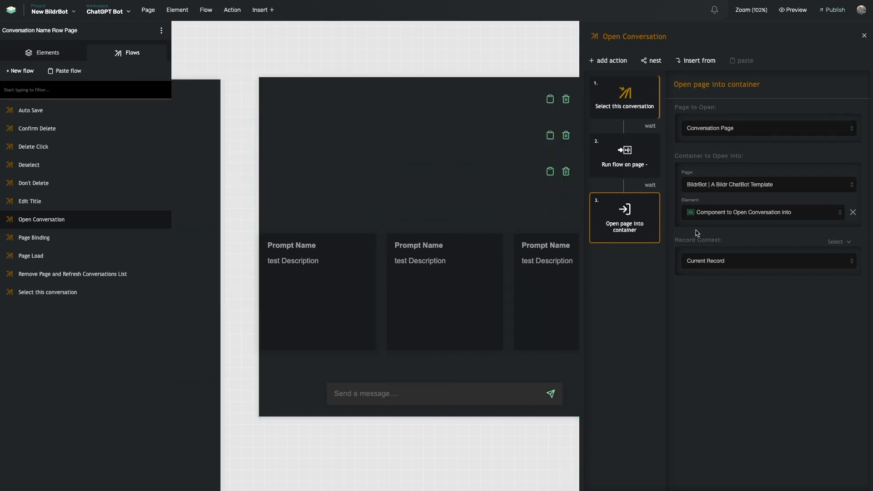
pyautogui.hscroll(-5, 455, 159)
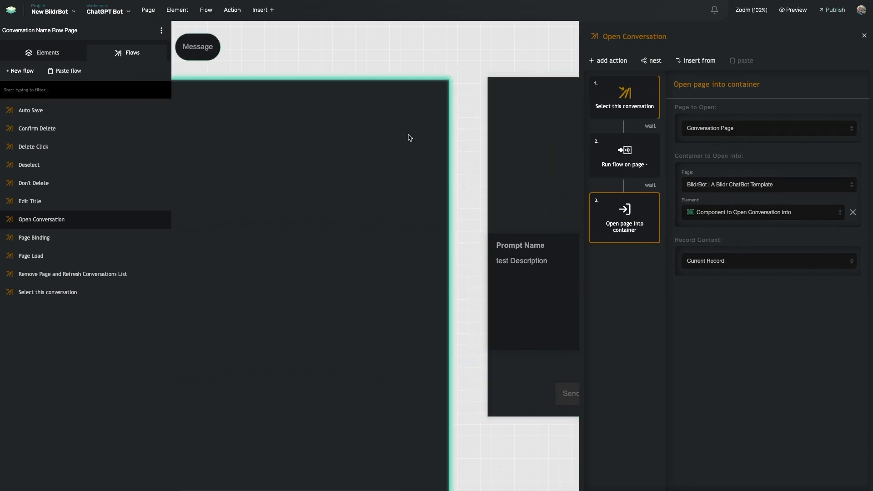
pyautogui.hscroll(-7, 377, 143)
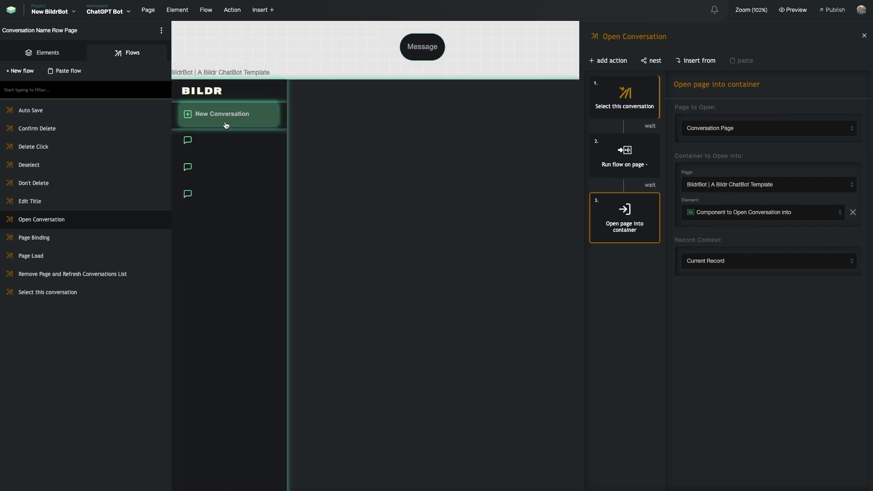
pyautogui.hscroll(10, 483, 182)
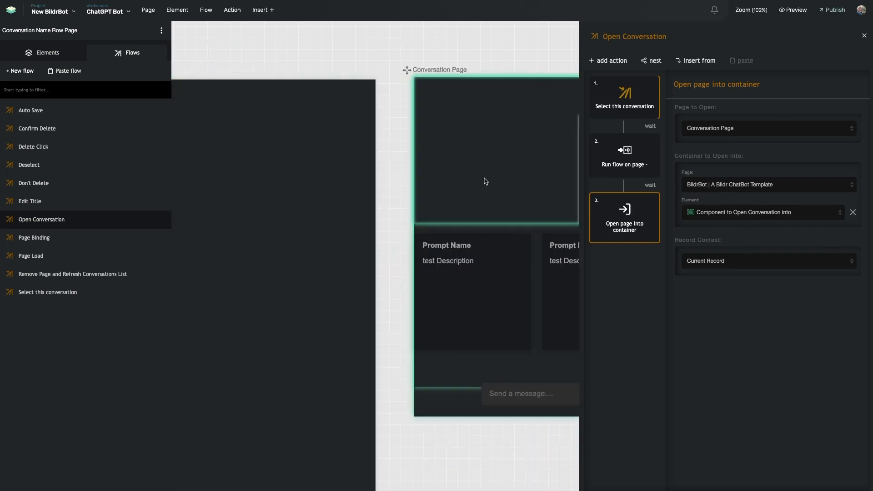
pyautogui.moveTo(675, 242); pyautogui.dragTo(730, 239)
pyautogui.click(719, 298)
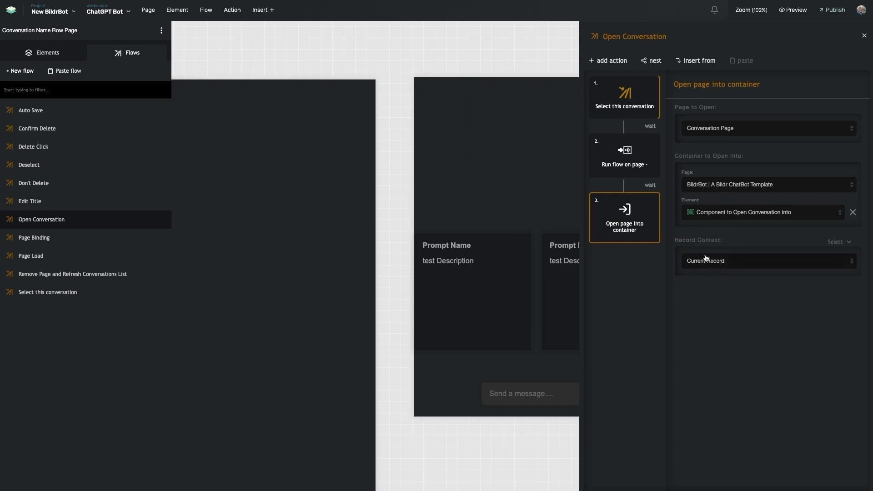
pyautogui.hscroll(5, 545, 236)
pyautogui.scroll(-3, 545, 237)
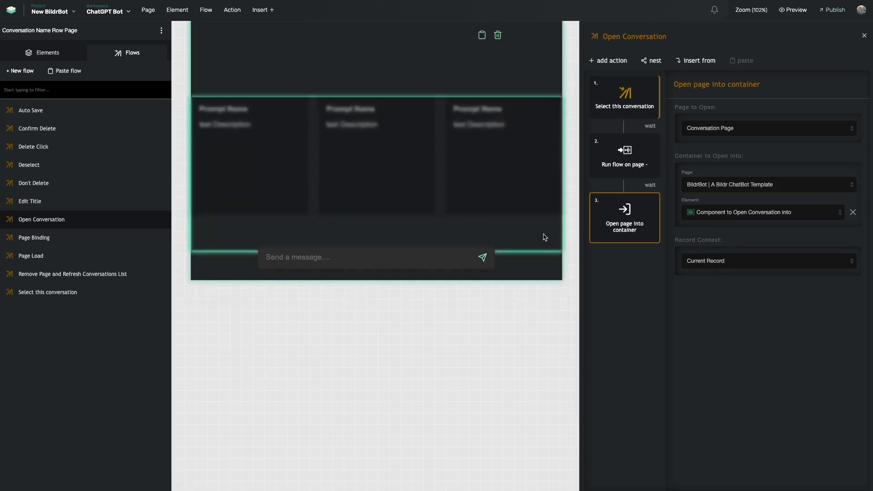
# Step: Compare Conversation Page with Conversation Name Row Page on the canvas against the Open page into container action's settings
pyautogui.hscroll(2, 544, 237)
pyautogui.hscroll(3, 542, 234)
pyautogui.scroll(1, 543, 233)
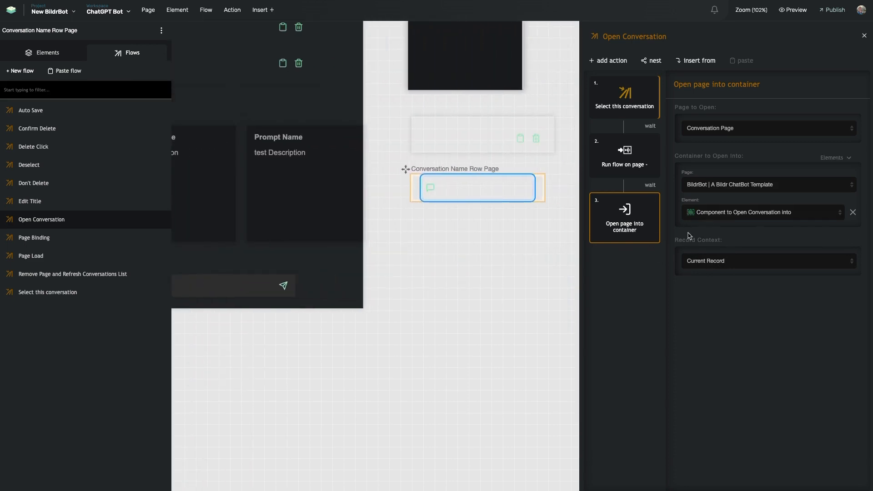
pyautogui.scroll(1, 470, 207)
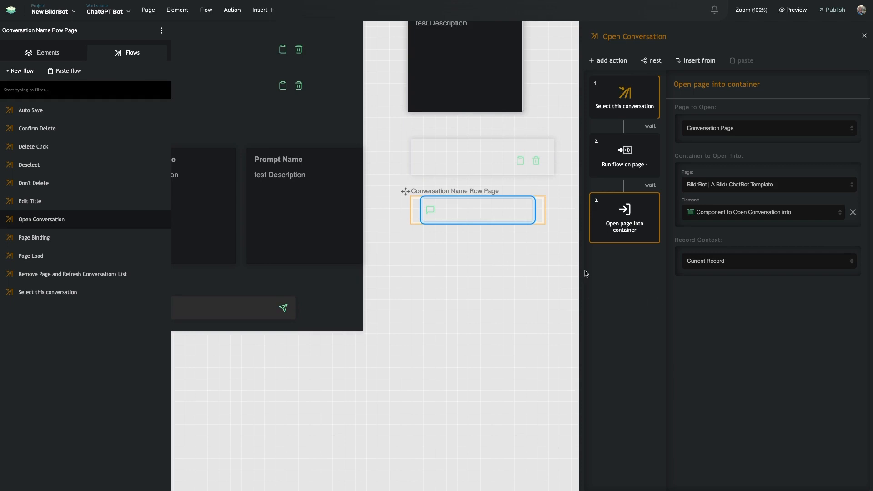
pyautogui.scroll(3, 544, 256)
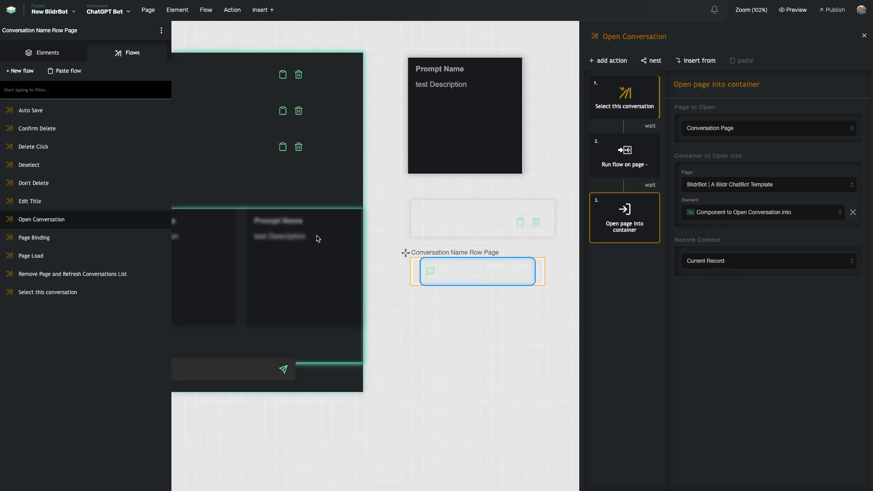
pyautogui.hscroll(-3, 321, 214)
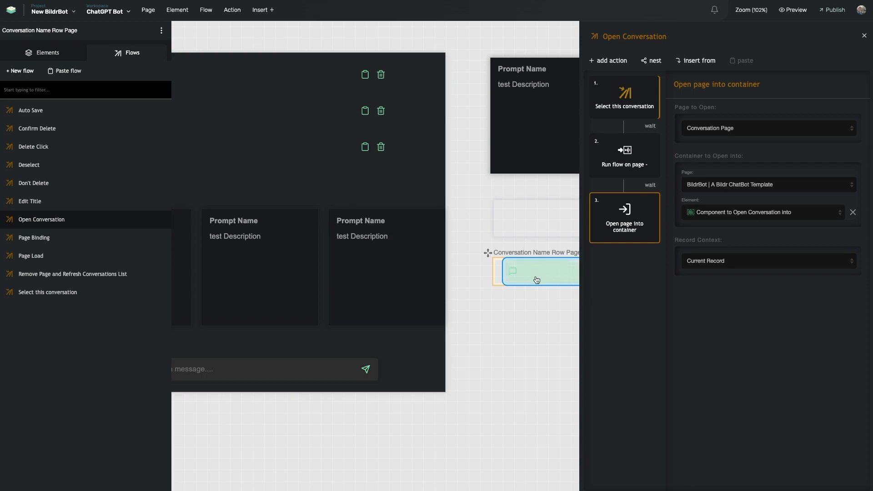
pyautogui.hscroll(-3, 310, 195)
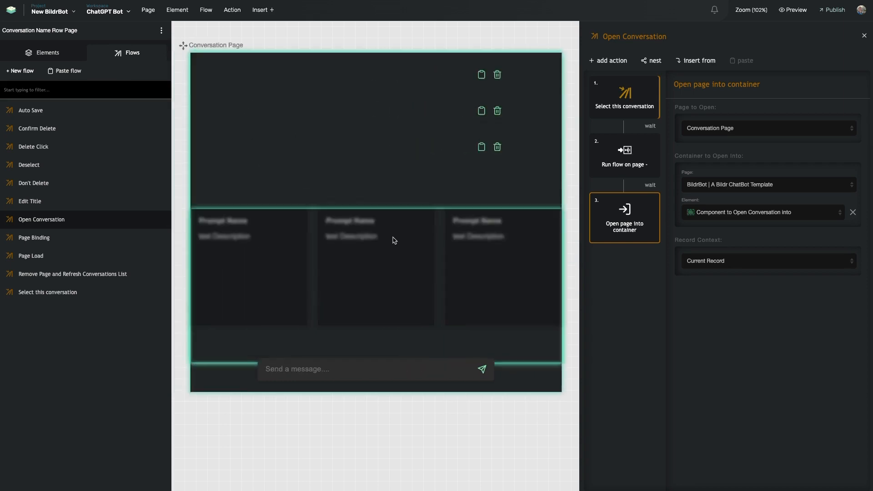
pyautogui.hscroll(3, 394, 241)
pyautogui.hscroll(-5, 304, 210)
pyautogui.hscroll(-1, 304, 209)
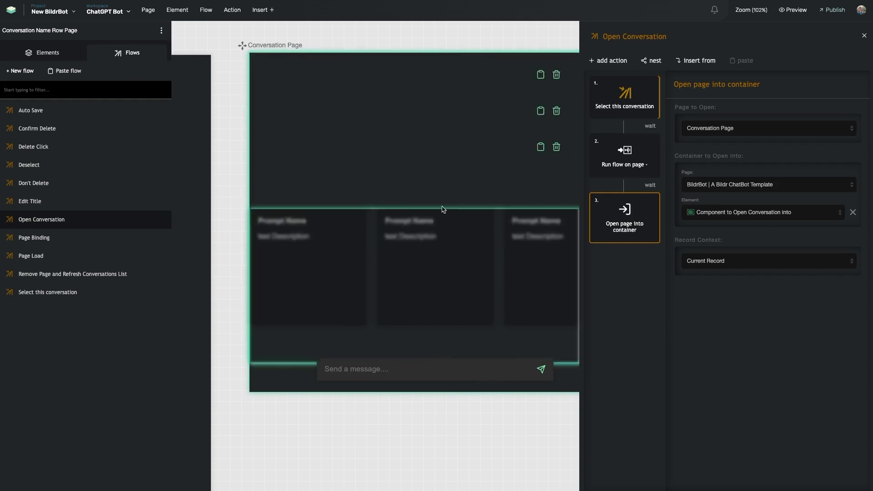
pyautogui.hscroll(5, 362, 164)
pyautogui.hscroll(6, 431, 266)
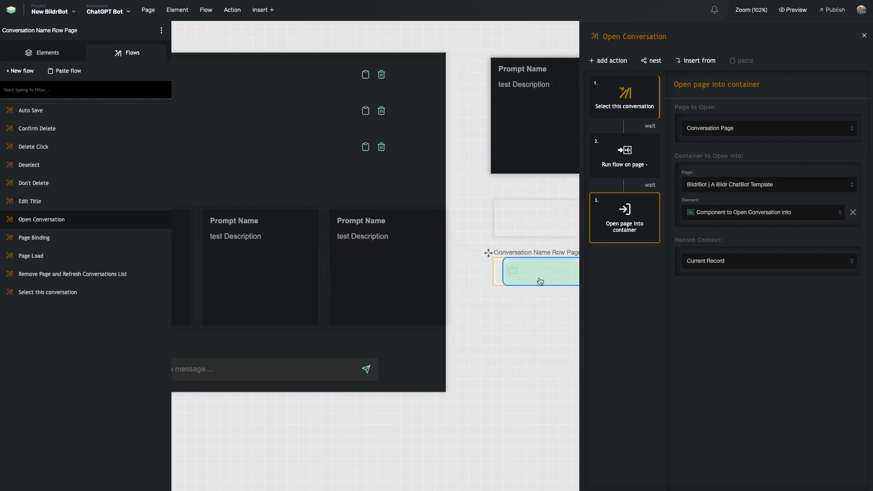
pyautogui.hscroll(-7, 277, 113)
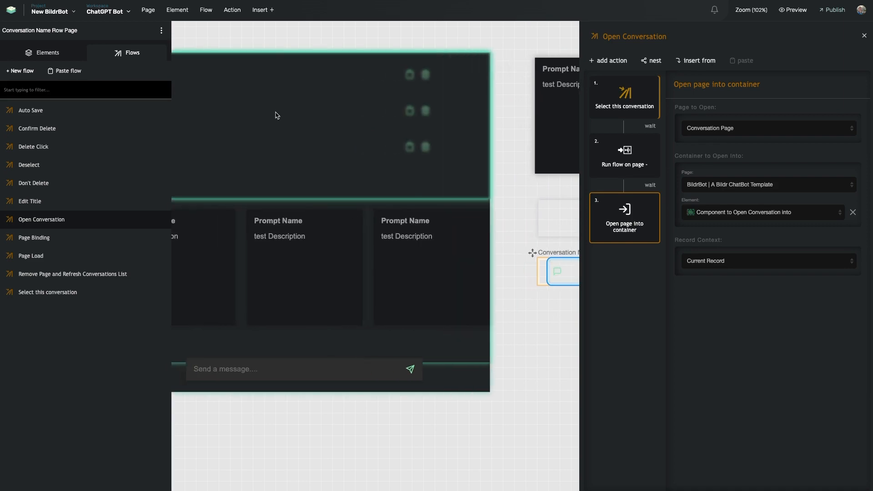
# Step: Examine the BildrBot template's conversation list alongside Conversation Name Row Page and the action's record context setting
pyautogui.click(68, 12)
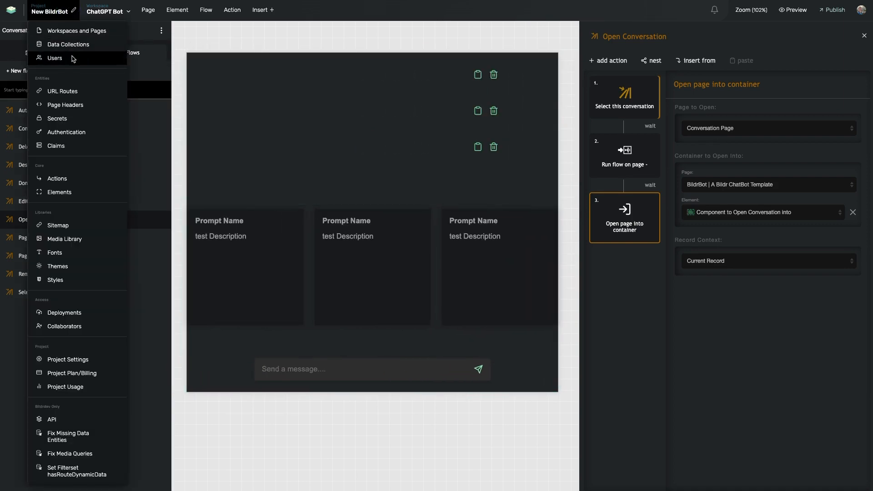
pyautogui.click(181, 77)
pyautogui.hscroll(-5, 180, 76)
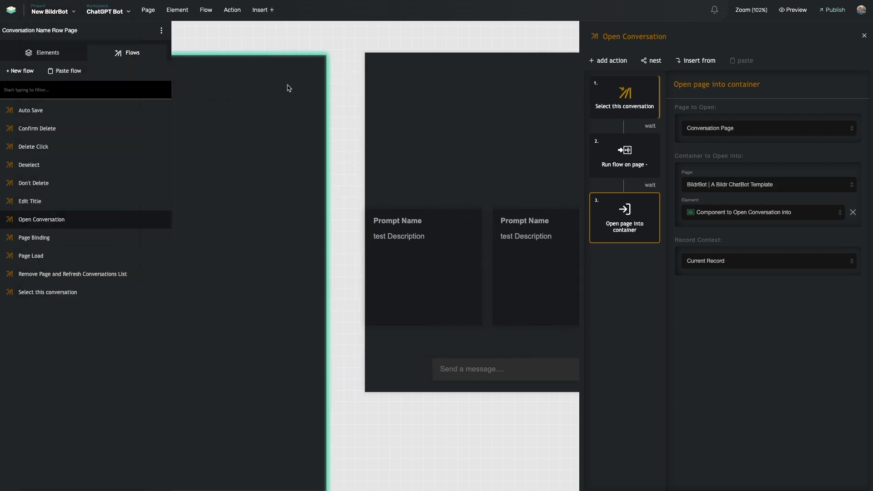
pyautogui.hscroll(-6, 289, 86)
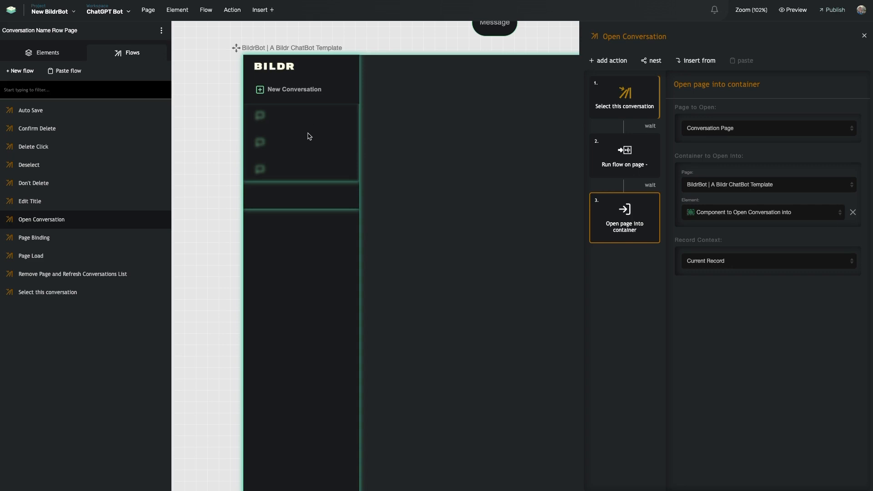
pyautogui.hscroll(15, 320, 136)
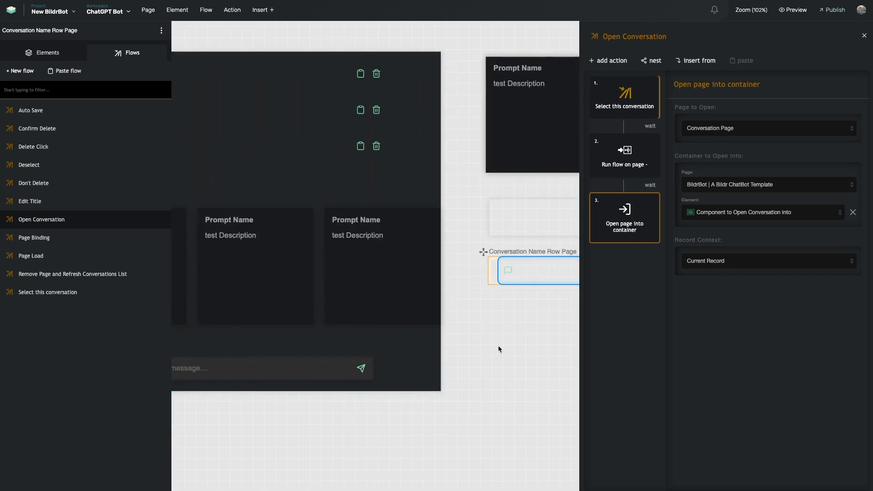
pyautogui.hscroll(-15, 374, 263)
pyautogui.hscroll(-5, 394, 216)
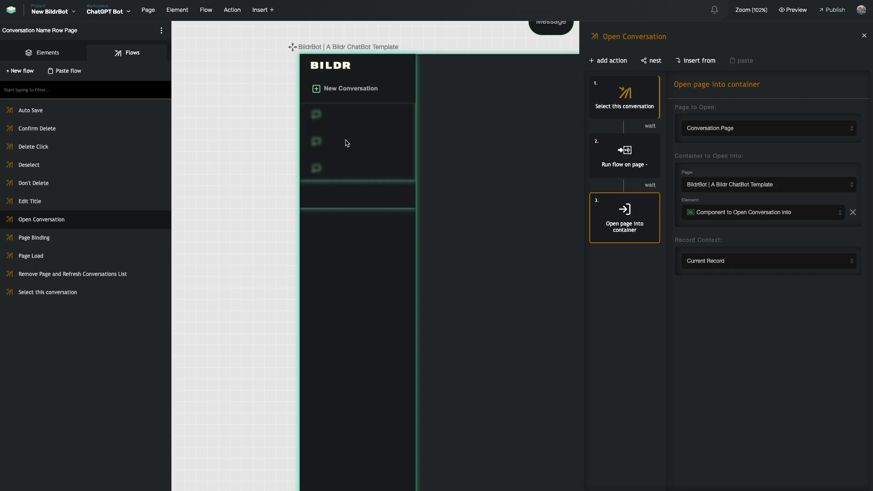
pyautogui.hscroll(10, 356, 137)
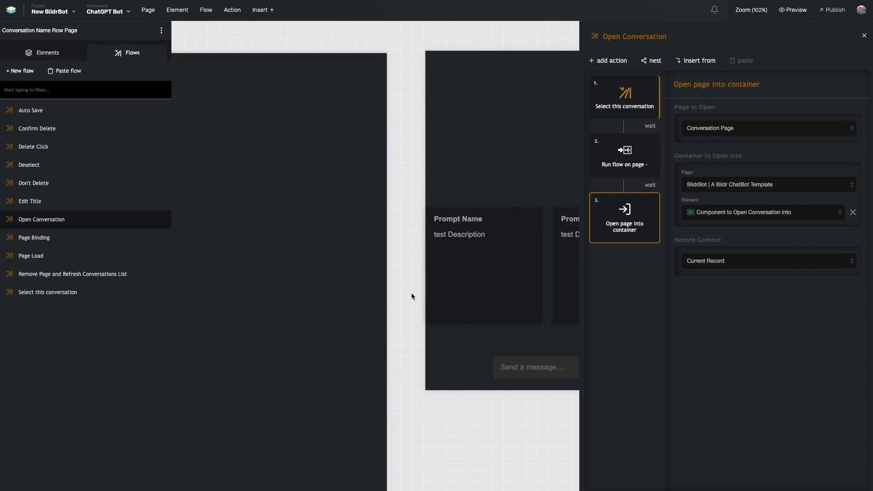
pyautogui.hscroll(10, 412, 296)
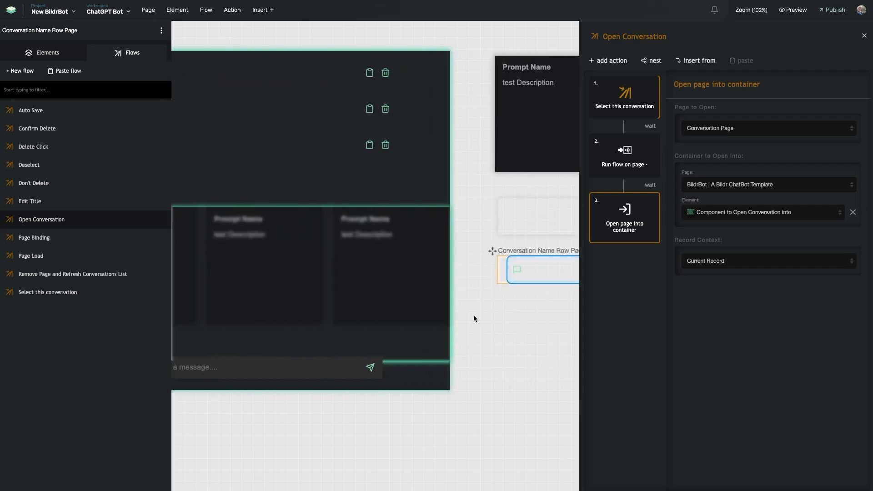
pyautogui.hscroll(1, 474, 319)
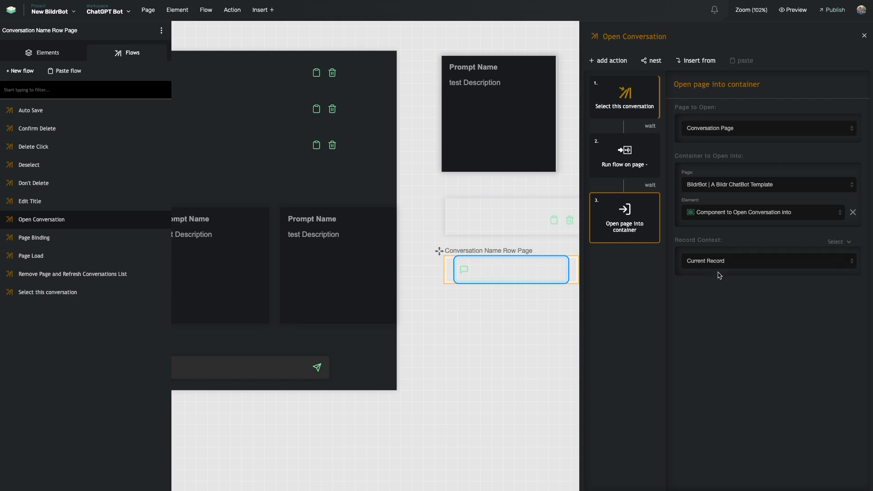
# Step: Open the project's Conversations data collection and inspect the createdBy field's details
pyautogui.click(51, 11)
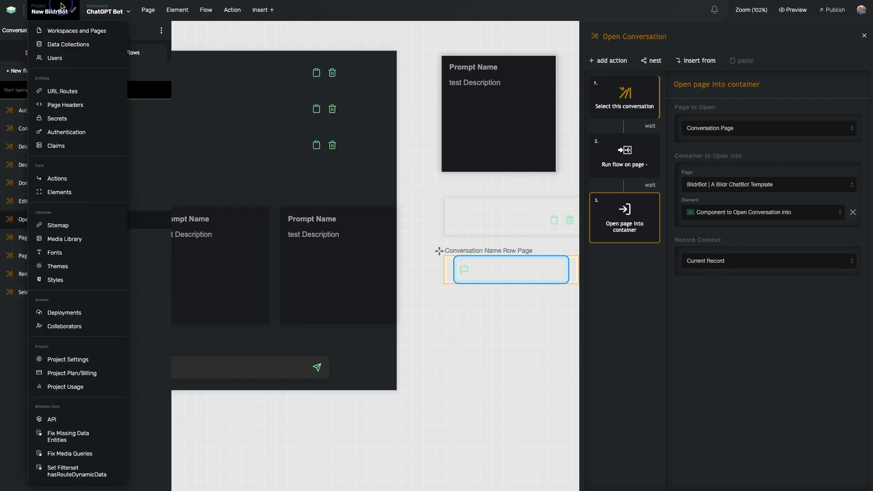
pyautogui.click(55, 50)
pyautogui.click(44, 56)
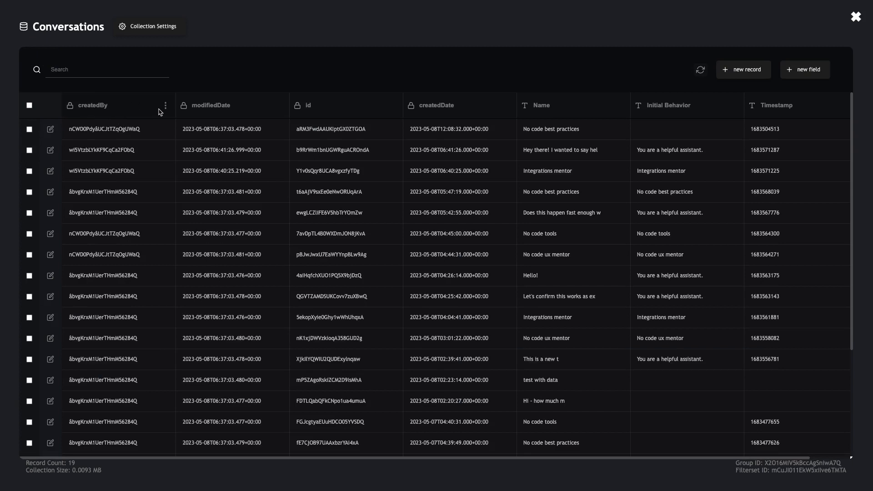
pyautogui.click(99, 109)
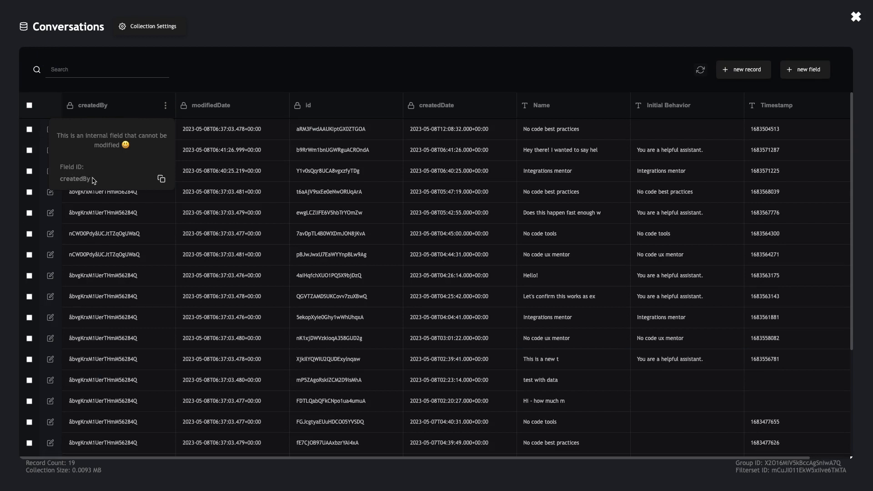
pyautogui.click(133, 99)
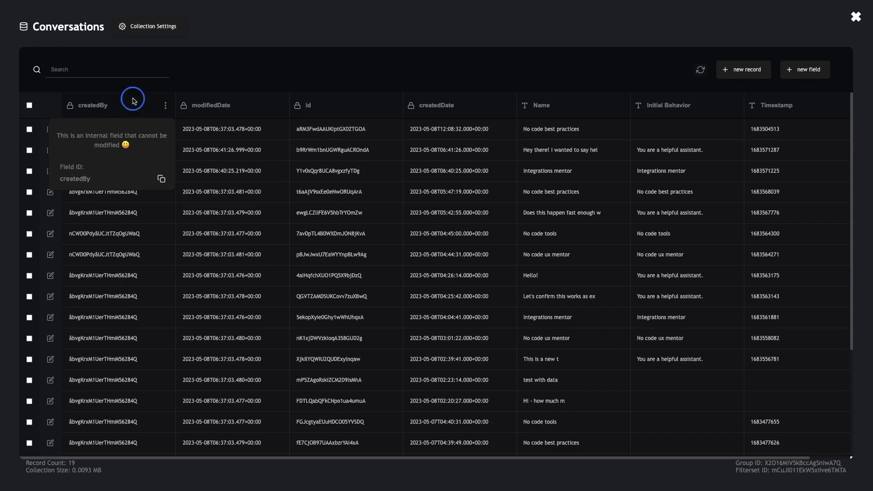
pyautogui.click(97, 107)
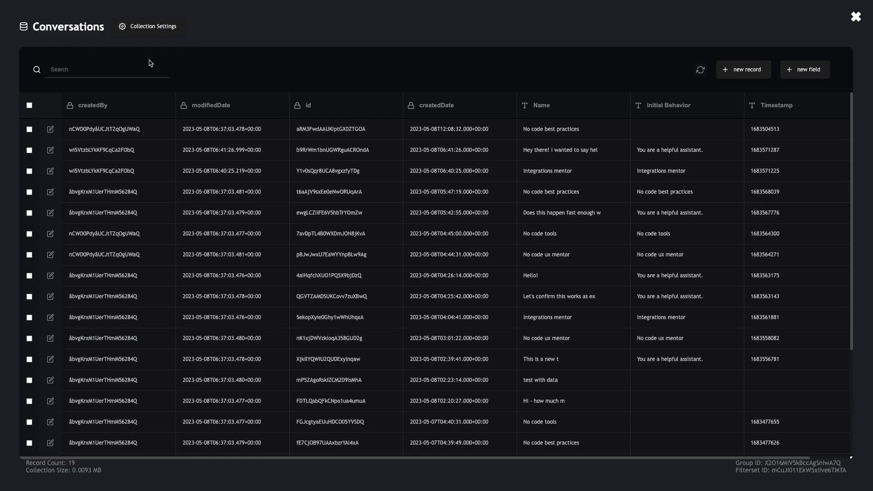
# Step: Search the Conversations collection for "no ux" and look across the matching records' fields
pyautogui.click(144, 65)
pyautogui.write('no ux')
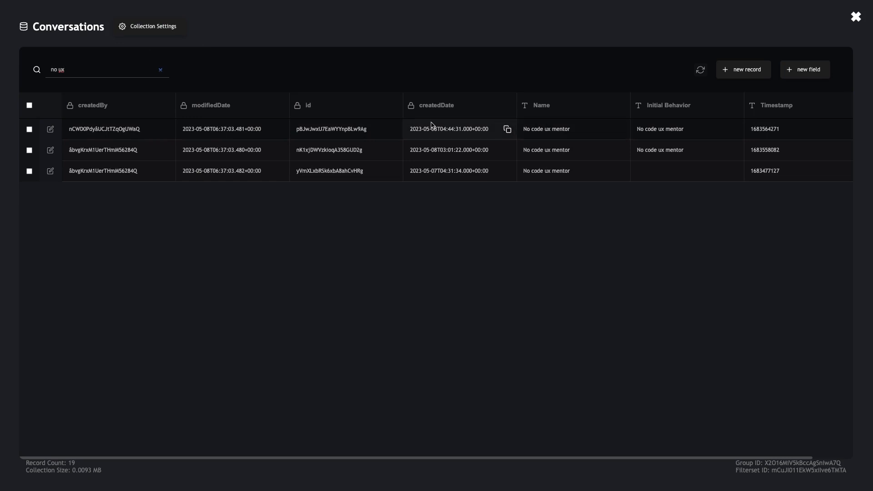
pyautogui.hscroll(2, 746, 121)
pyautogui.hscroll(-2, 737, 121)
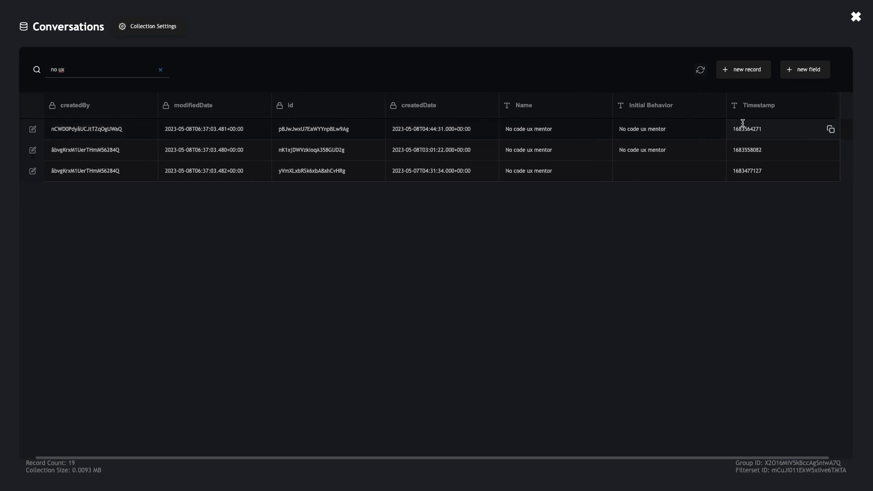
# Step: Examine the Timestamp field's options and field ID, along with the first matching record's timestamp
pyautogui.click(843, 106)
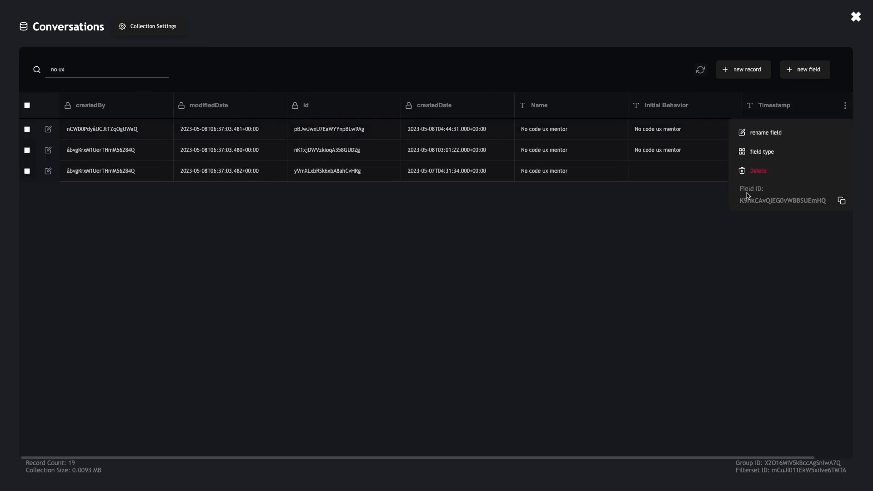
pyautogui.moveTo(742, 203); pyautogui.dragTo(747, 203)
pyautogui.click(774, 131)
pyautogui.click(779, 107)
pyautogui.click(788, 107)
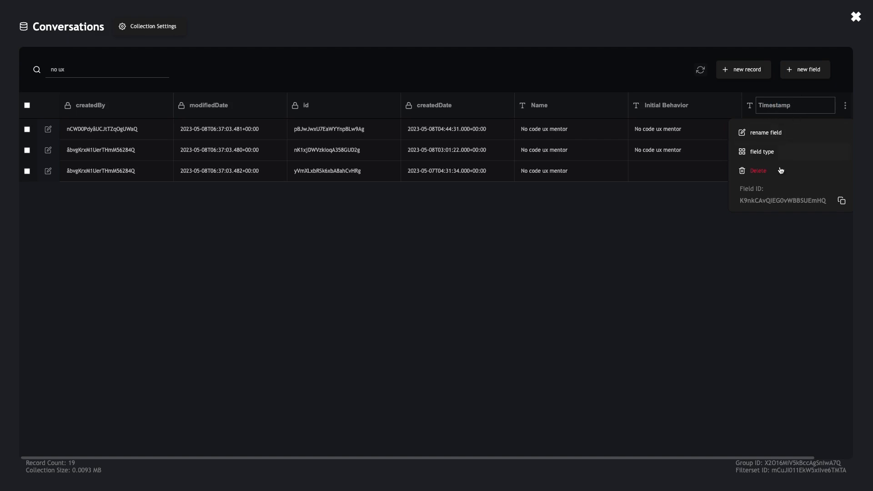
pyautogui.moveTo(744, 201); pyautogui.dragTo(807, 200)
pyautogui.click(732, 248)
pyautogui.click(754, 129)
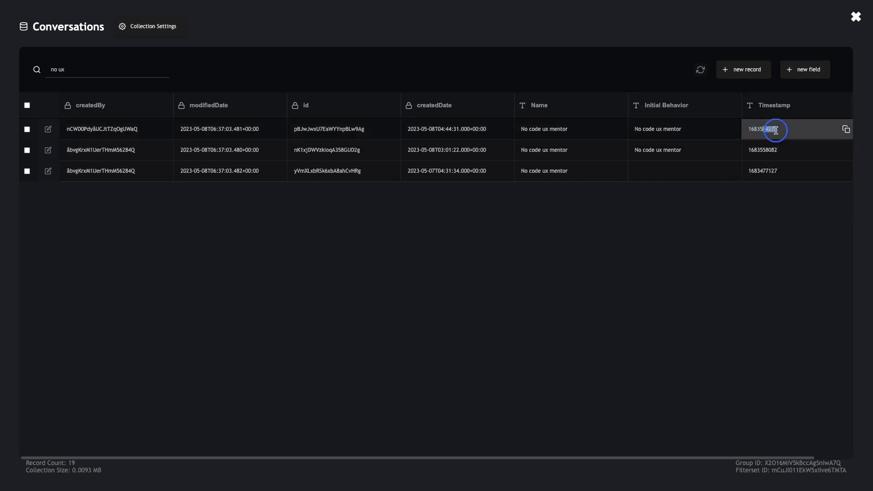
pyautogui.moveTo(763, 129); pyautogui.dragTo(783, 130)
# Step: View the Initial Behavior field's options and field ID, leaving the field as it is
pyautogui.click(653, 108)
pyautogui.click(731, 107)
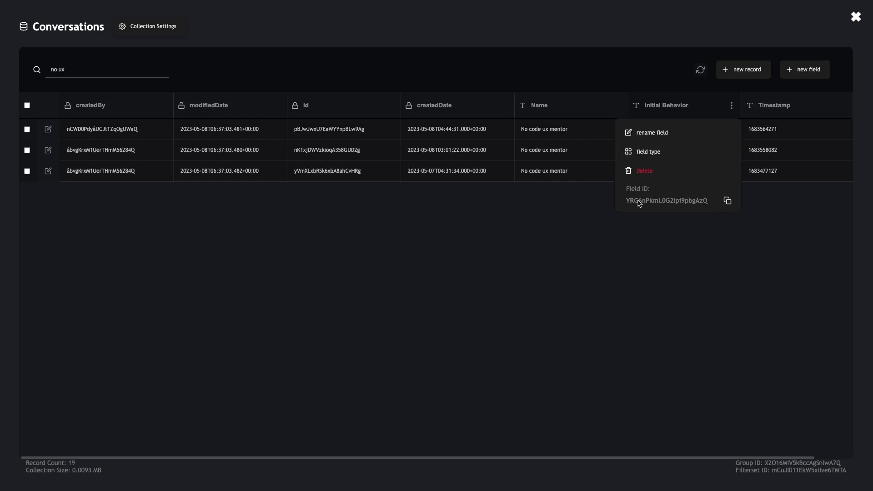
pyautogui.click(632, 233)
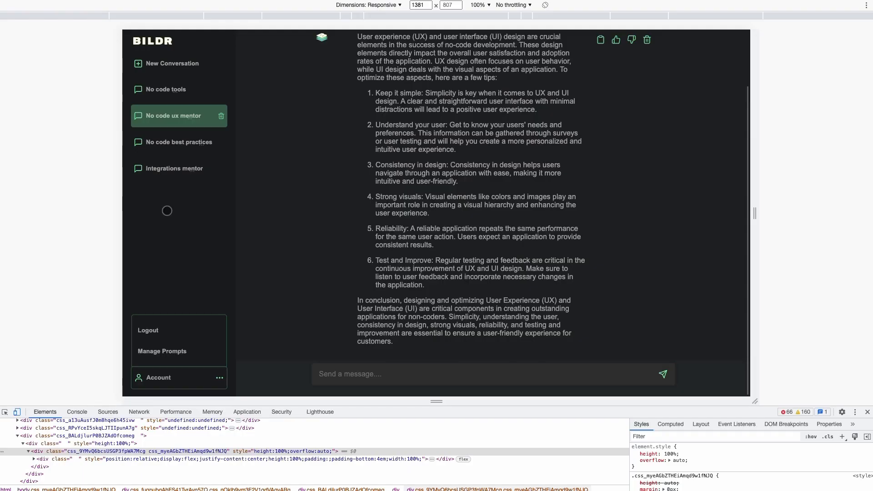
# Step: Switch to the running chatbot, enlarge the developer tools, show network activity, clear its log, and reload the page
pyautogui.moveTo(110, 405); pyautogui.dragTo(111, 334)
pyautogui.click(138, 338)
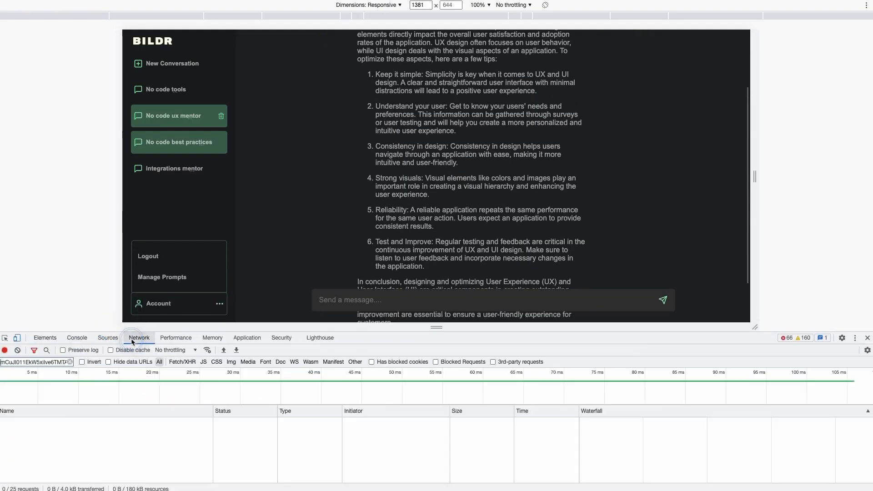
pyautogui.click(17, 349)
pyautogui.press('super+r')
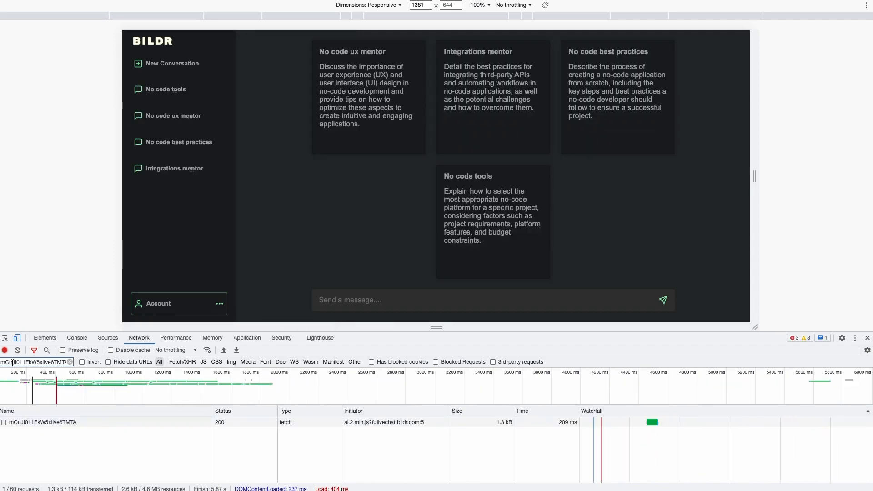
# Step: Preview the Conversations records request's response and expand its obj list of returned records
pyautogui.click(34, 423)
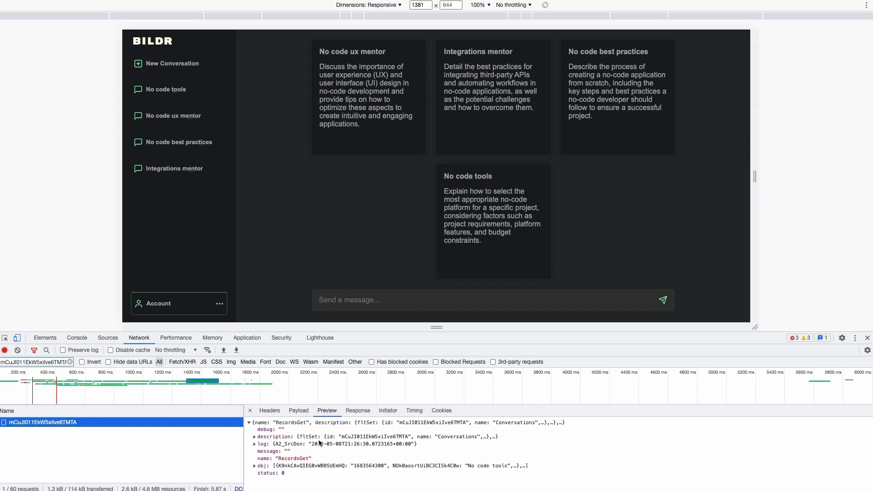
pyautogui.click(254, 466)
pyautogui.scroll(-1, 253, 467)
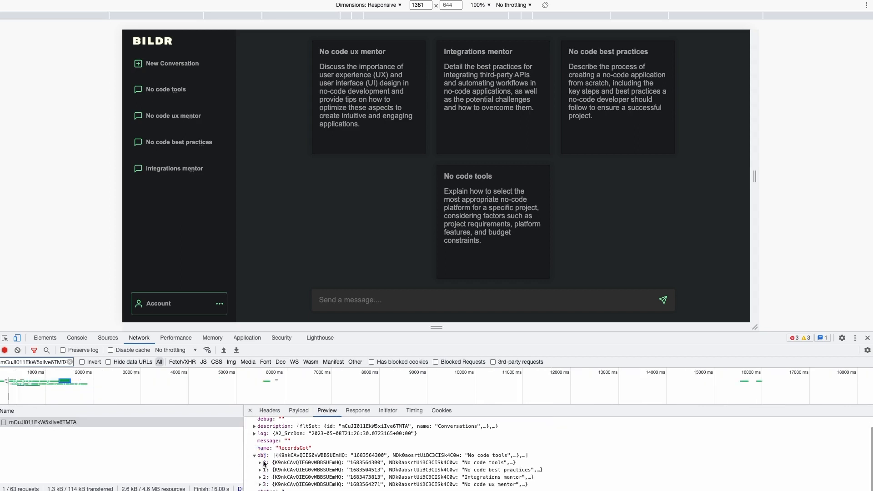
# Step: Inspect the field IDs and values of the No code tools and No code best practices records in the response
pyautogui.click(261, 463)
pyautogui.scroll(-2, 261, 465)
pyautogui.scroll(2, 260, 465)
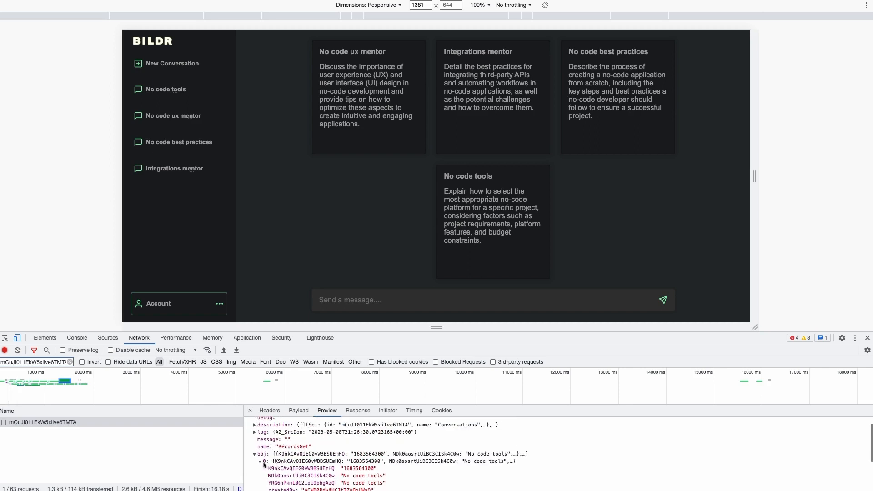
pyautogui.click(260, 463)
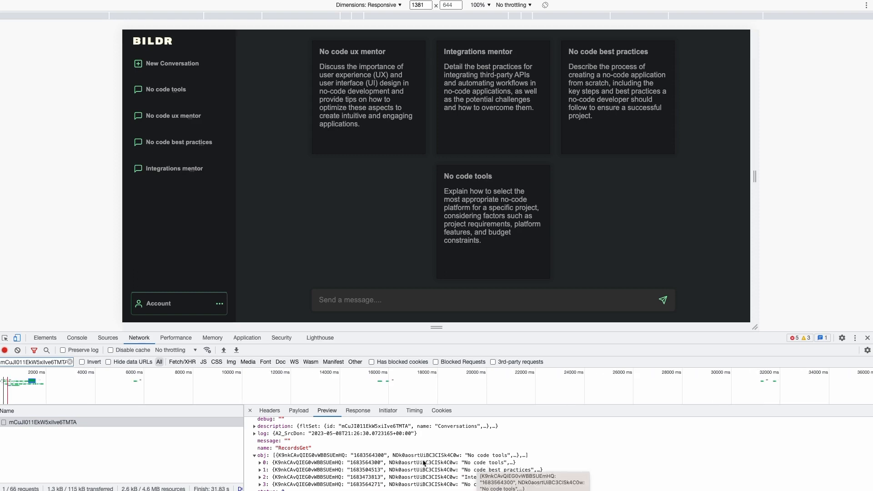
pyautogui.click(260, 470)
pyautogui.scroll(-3, 348, 429)
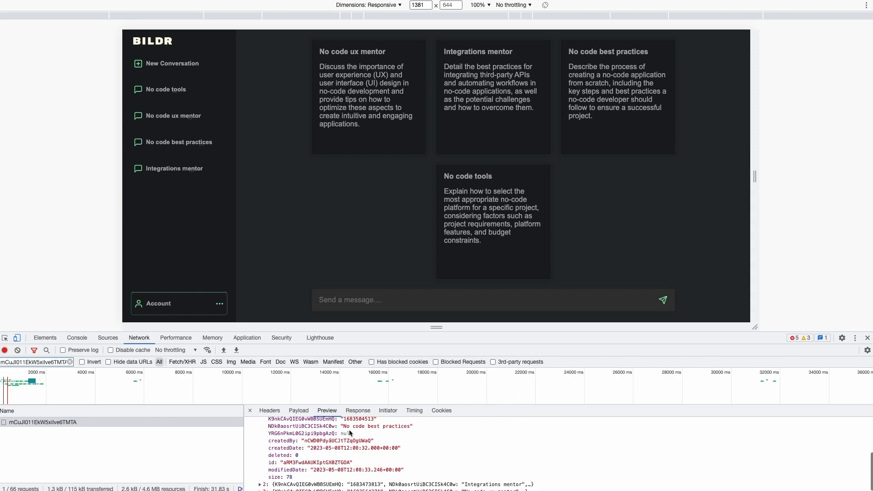
# Step: Review the No code best practices record's created, modified and ID entries in the response, along with the neighbouring collapsed records
pyautogui.scroll(1, 349, 430)
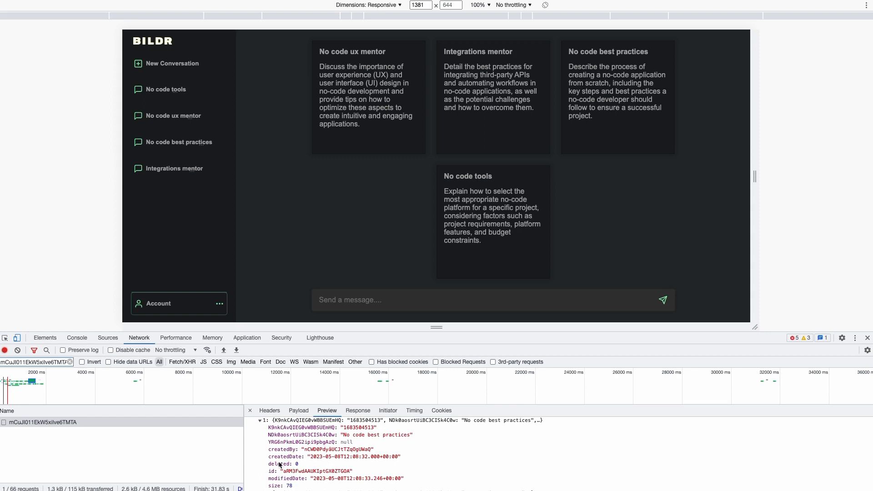
pyautogui.scroll(2, 277, 477)
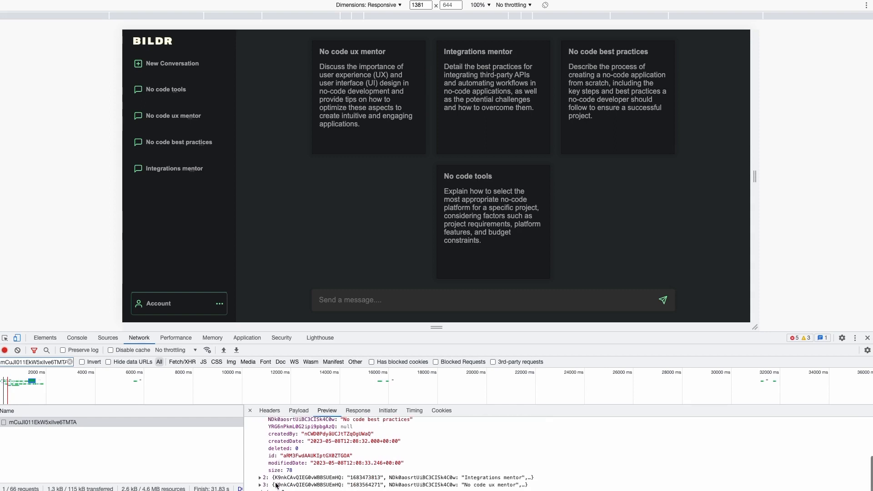
pyautogui.scroll(-1, 293, 452)
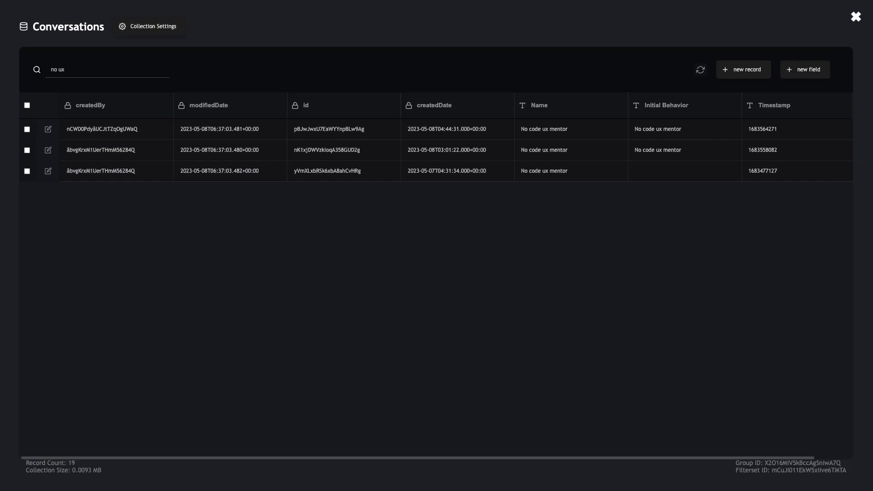
# Step: Close the Conversations collection in the Bildr editor and compare the Conversation Page with the Conversation Name Row Page on the canvas
pyautogui.click(862, 19)
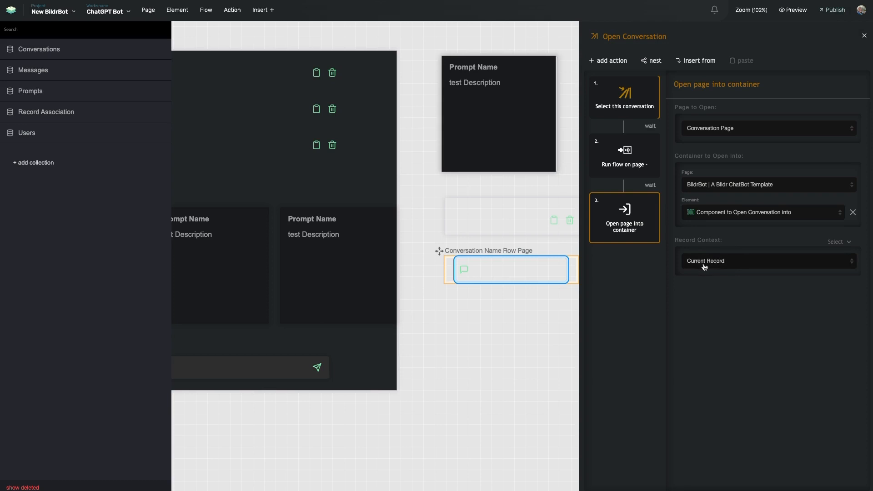
pyautogui.hscroll(-7, 403, 265)
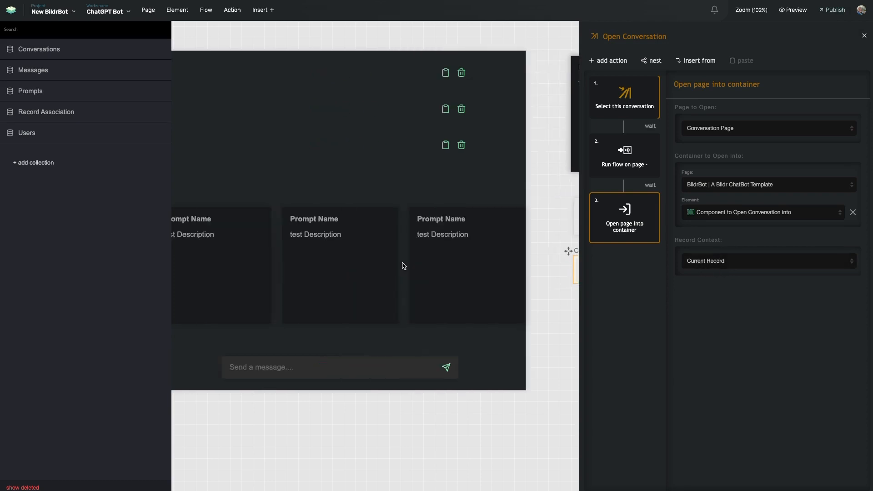
pyautogui.hscroll(2, 295, 209)
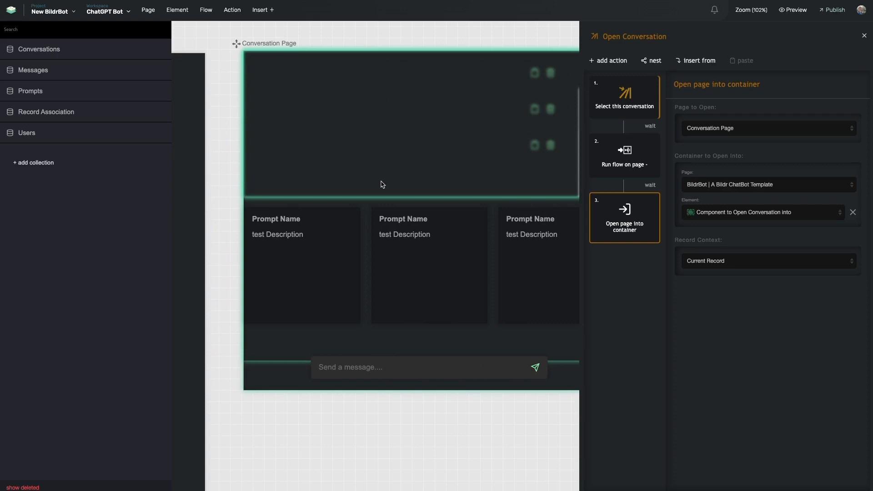
pyautogui.hscroll(2, 309, 211)
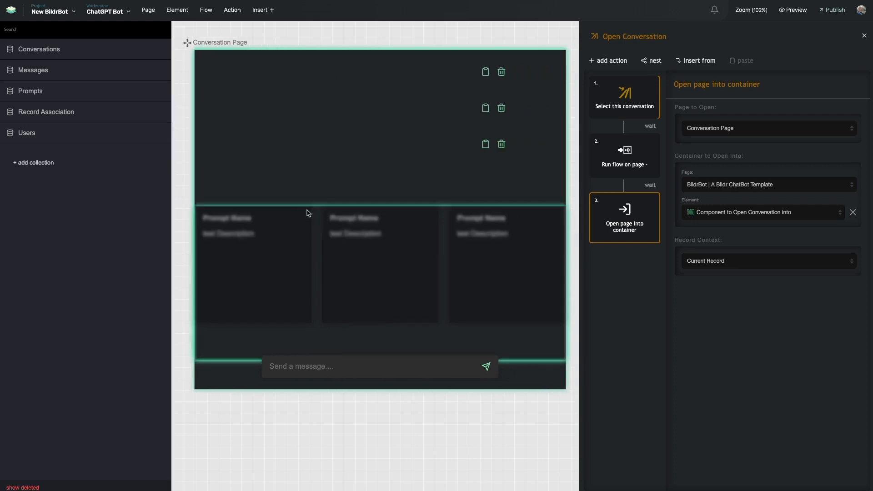
pyautogui.hscroll(6, 325, 212)
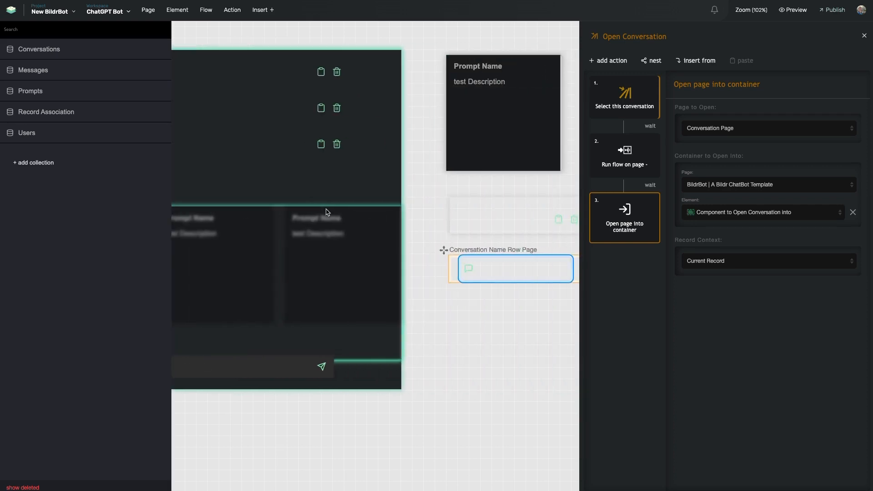
pyautogui.hscroll(-6, 325, 212)
pyautogui.hscroll(9, 310, 109)
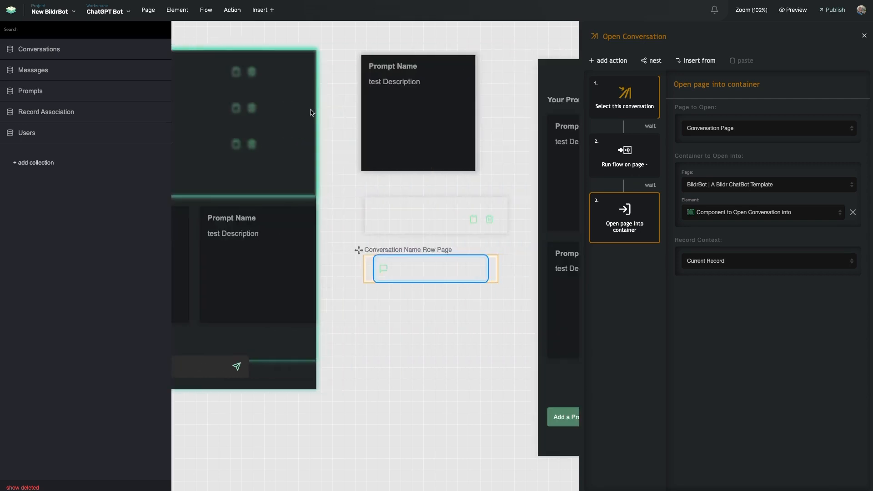
# Step: Open the Conversation Name Row Page's Page Load flow and view the Page Binding flow it runs
pyautogui.click(390, 277)
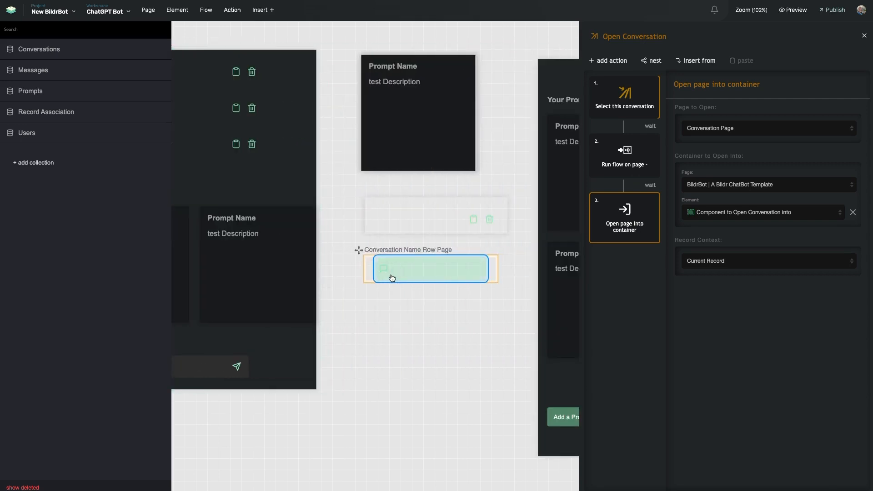
pyautogui.click(262, 156)
pyautogui.click(428, 271)
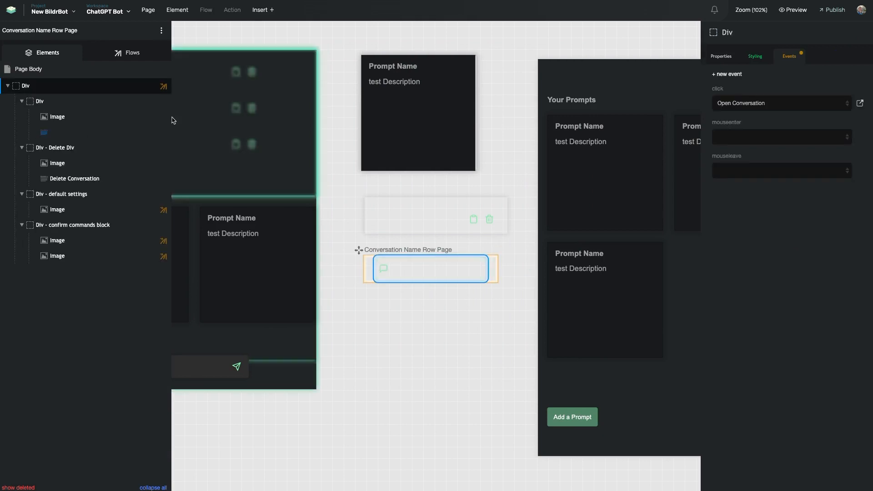
pyautogui.click(128, 54)
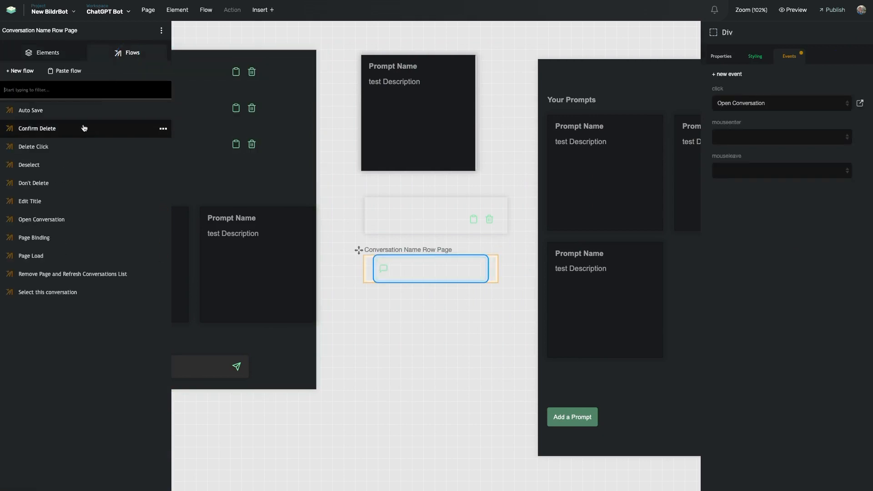
pyautogui.click(67, 257)
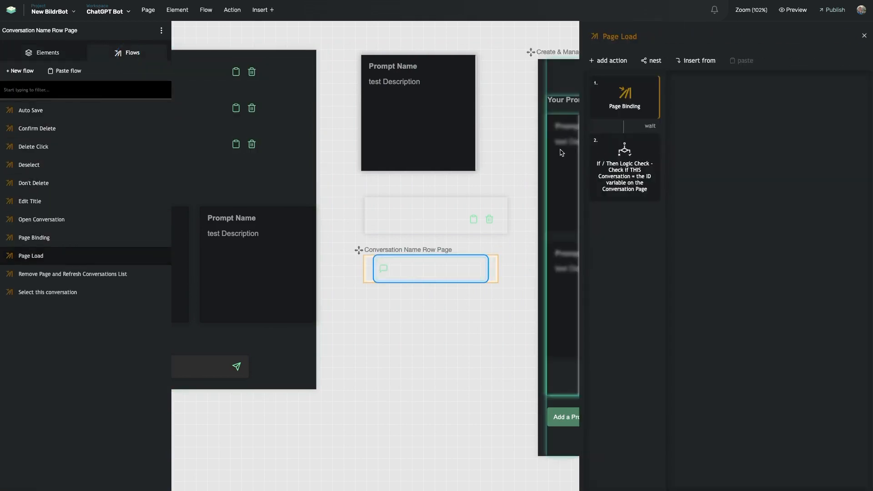
pyautogui.click(628, 113)
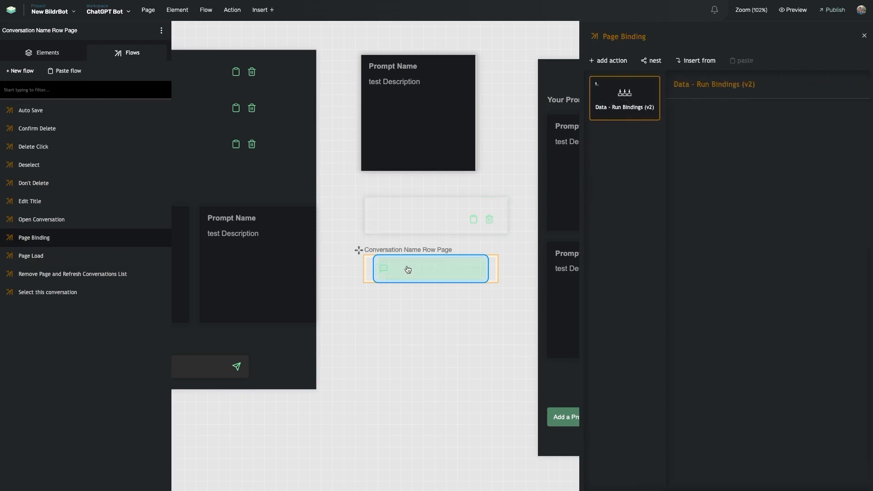
# Step: Name the unnamed text element on the Conversation Name Row Page "Conversation Name"
pyautogui.click(49, 52)
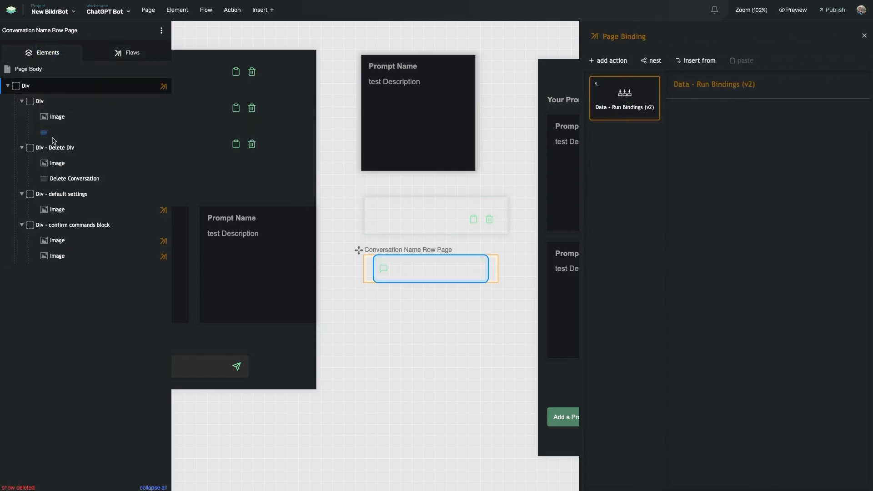
pyautogui.click(48, 133)
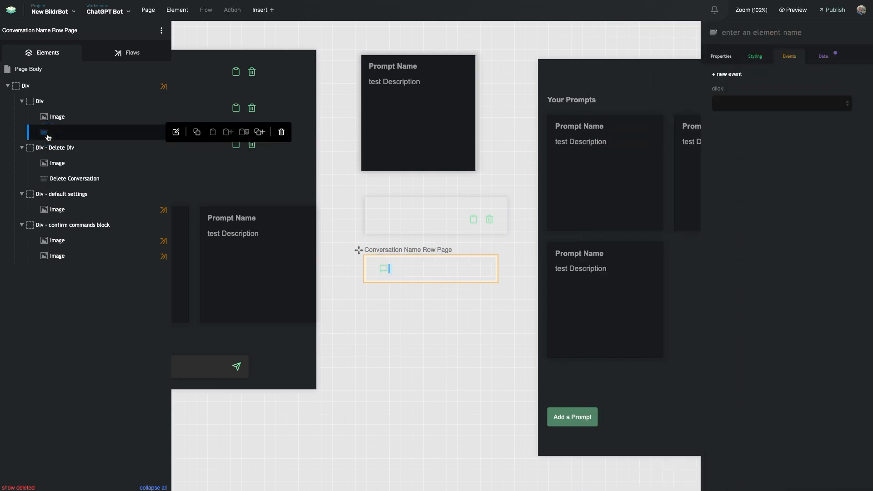
pyautogui.write('C')
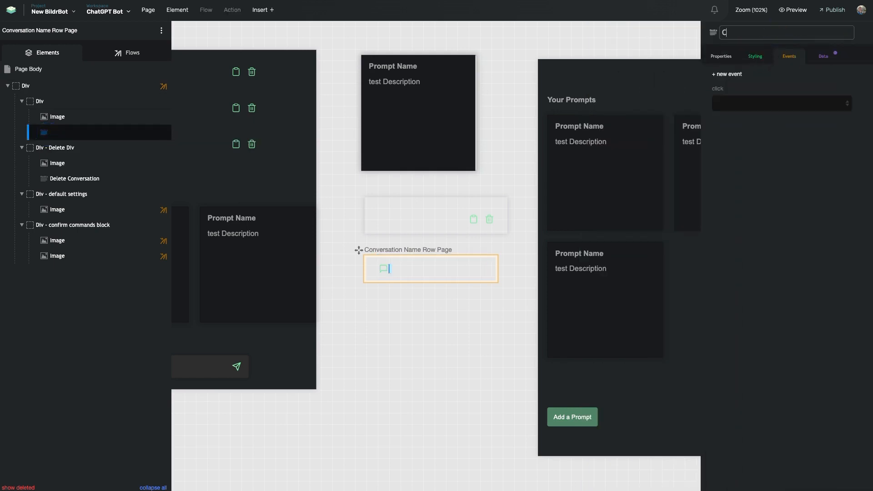
pyautogui.write('onversation Name')
# Step: View the Conversation Name element's data binding and compare it with the name field in the running chatbot's network response
pyautogui.click(823, 56)
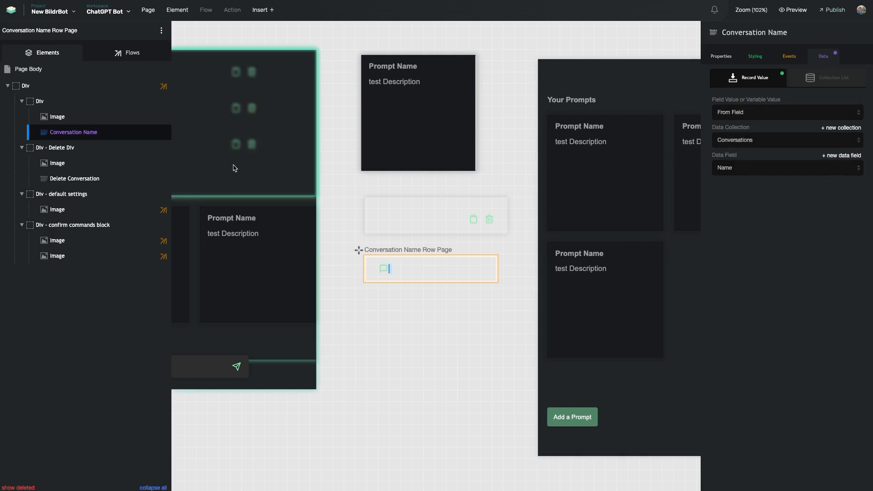
pyautogui.moveTo(42, 133)
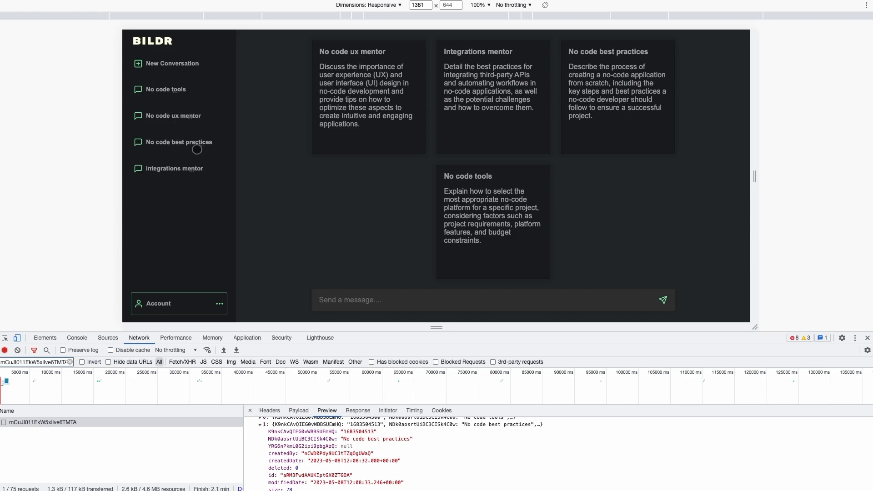
pyautogui.moveTo(269, 439); pyautogui.dragTo(333, 442)
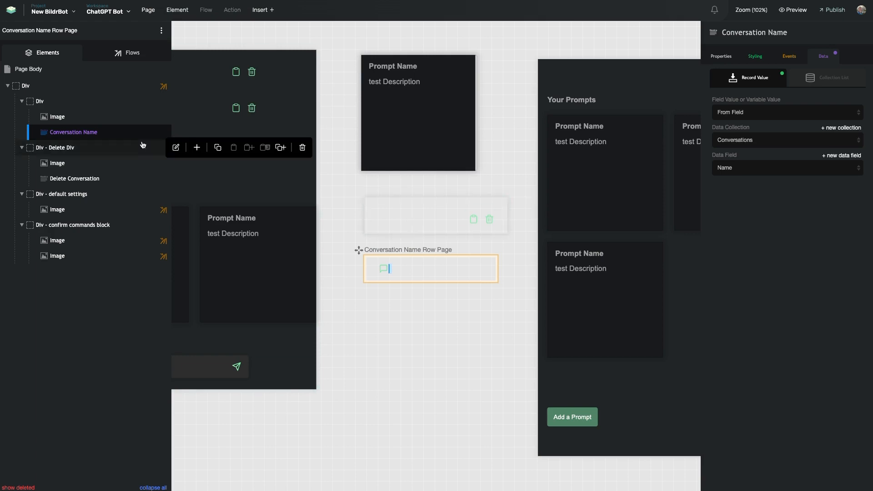
# Step: Check the row's Delete Conversation text and icon images, and open the Confirm Delete flow from the confirm commands block's first image
pyautogui.click(68, 178)
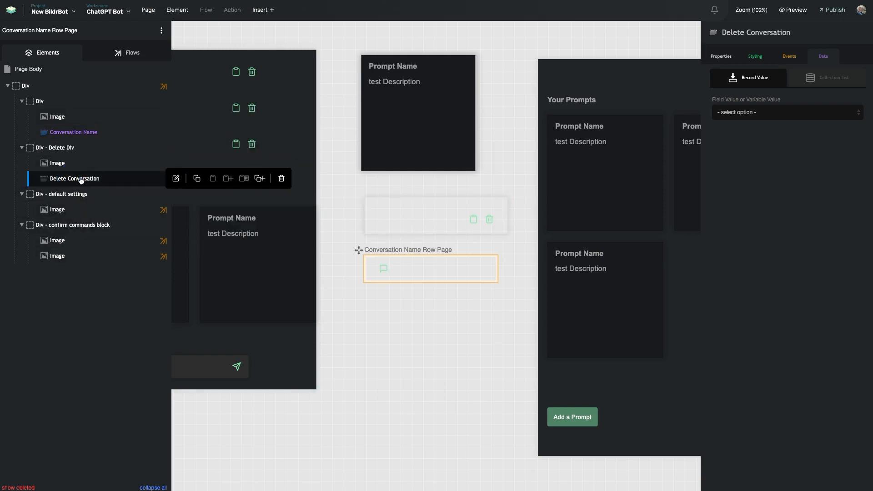
pyautogui.click(82, 214)
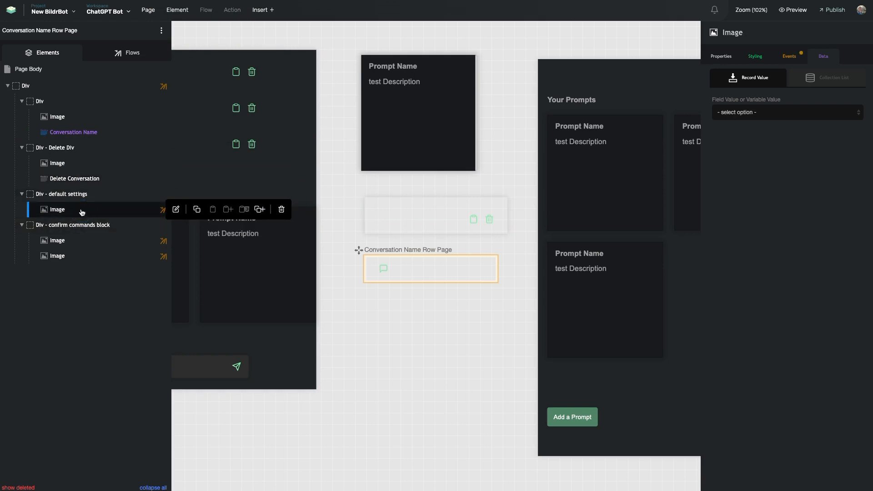
pyautogui.click(59, 241)
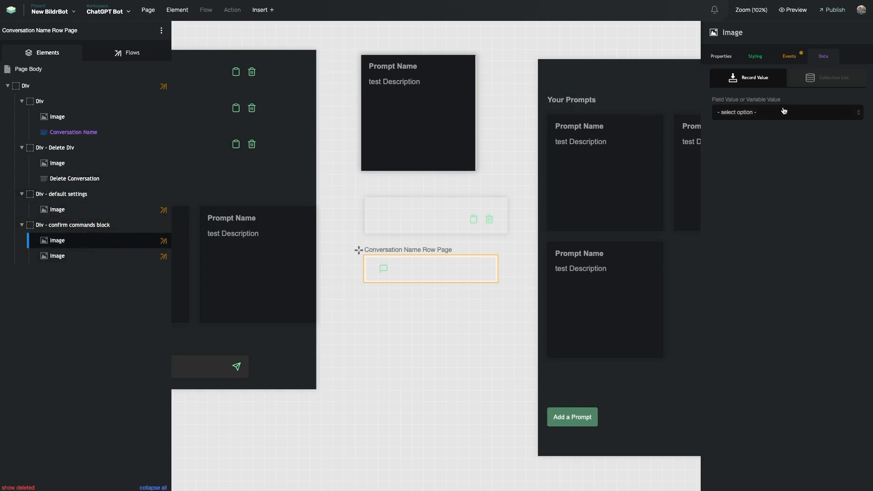
pyautogui.click(787, 58)
pyautogui.click(858, 104)
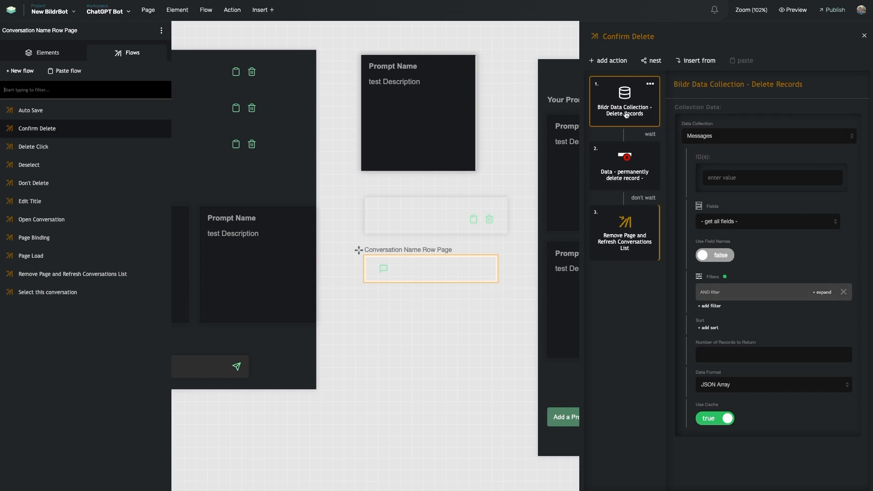
# Step: Expand the AND filter of the Delete Records action on Messages and examine its Conversations ID condition
pyautogui.click(722, 292)
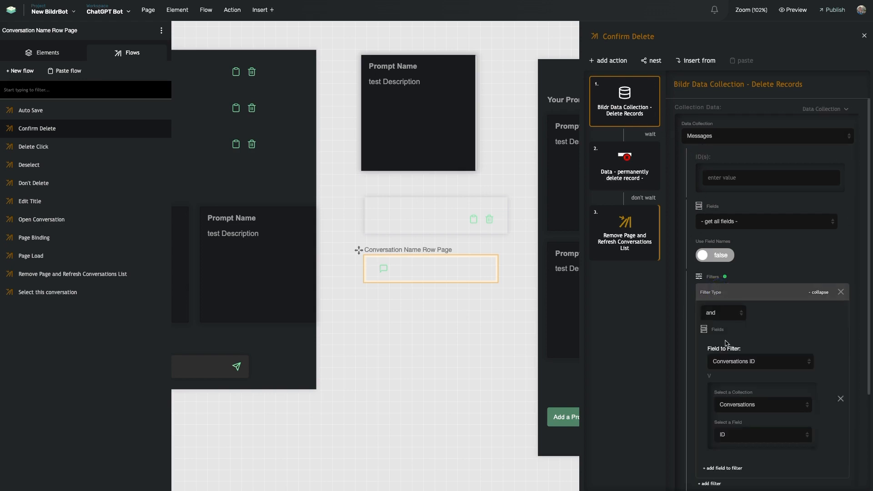
pyautogui.scroll(-1, 729, 398)
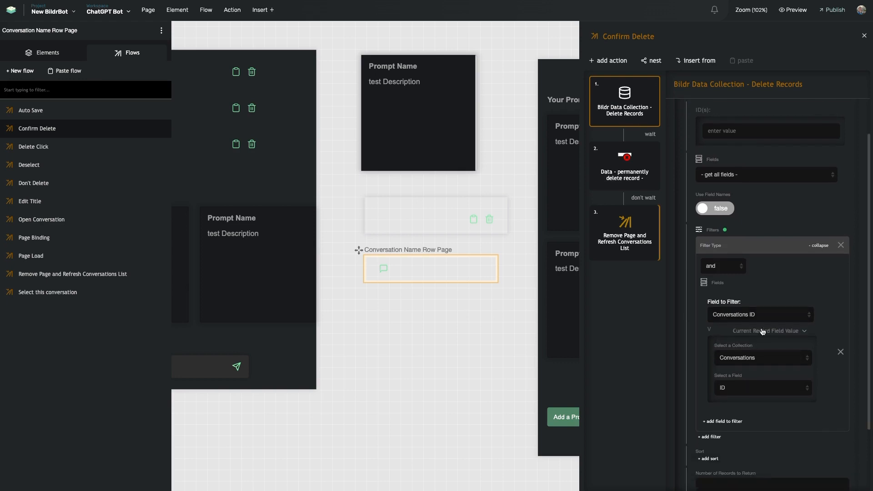
pyautogui.scroll(1, 709, 273)
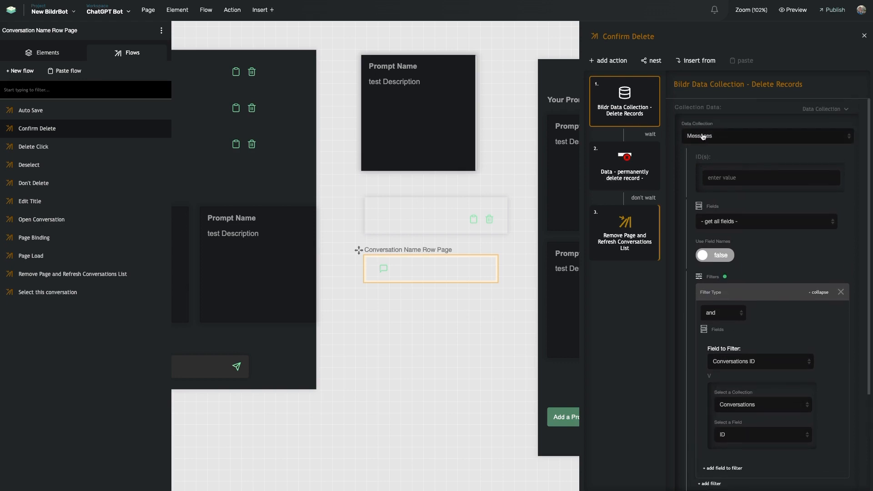
pyautogui.scroll(-2, 711, 220)
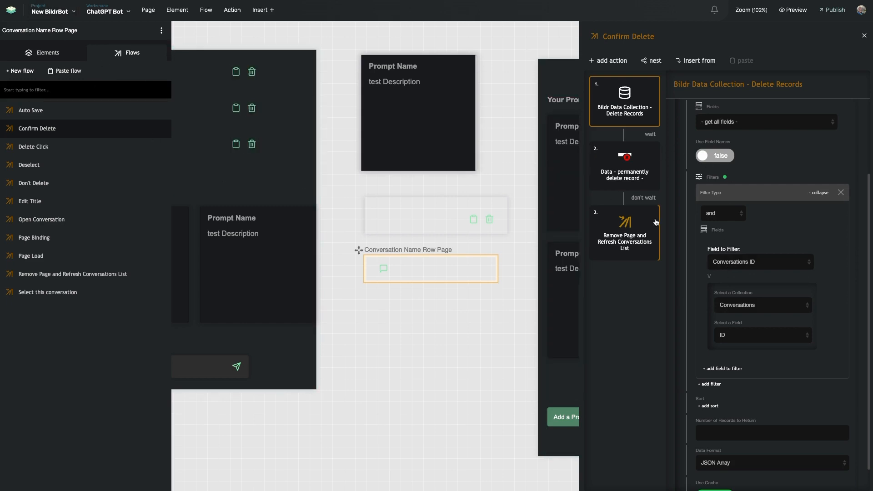
pyautogui.scroll(1, 695, 291)
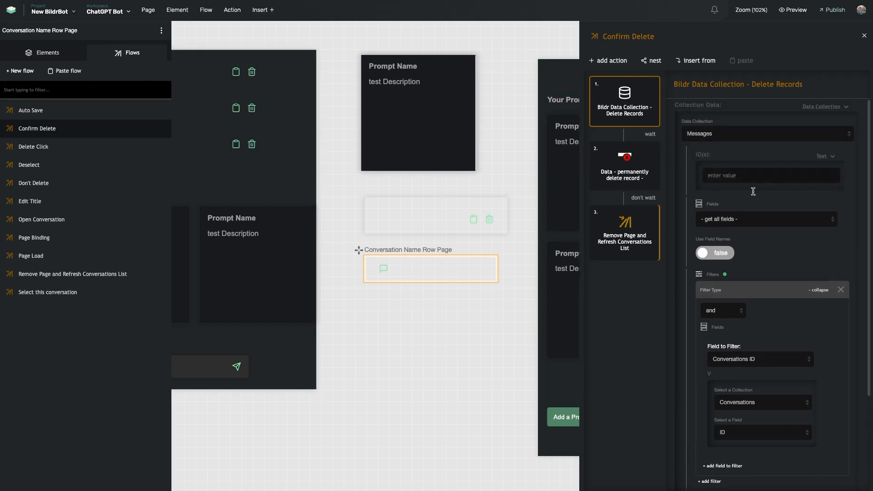
# Step: Trace Confirm Delete's permanent record deletion and its Remove Page and Refresh Conversations List flow to the main BildrBot page's Page Binding
pyautogui.click(629, 181)
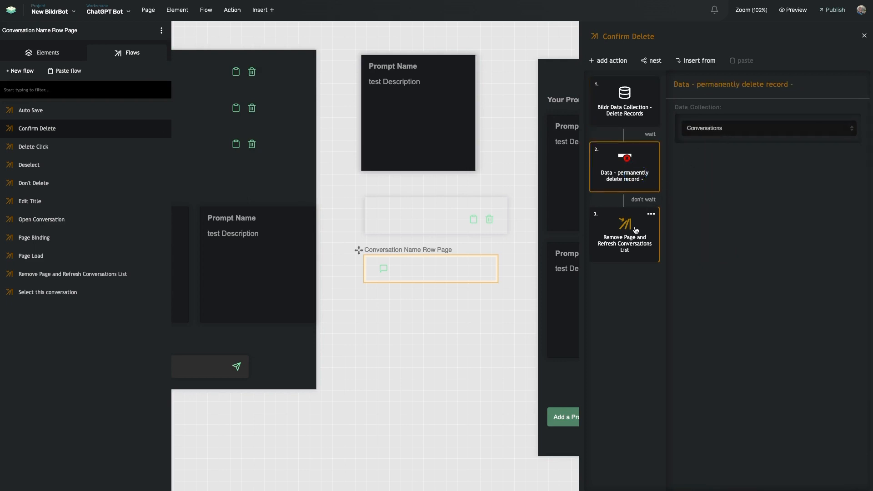
pyautogui.click(634, 257)
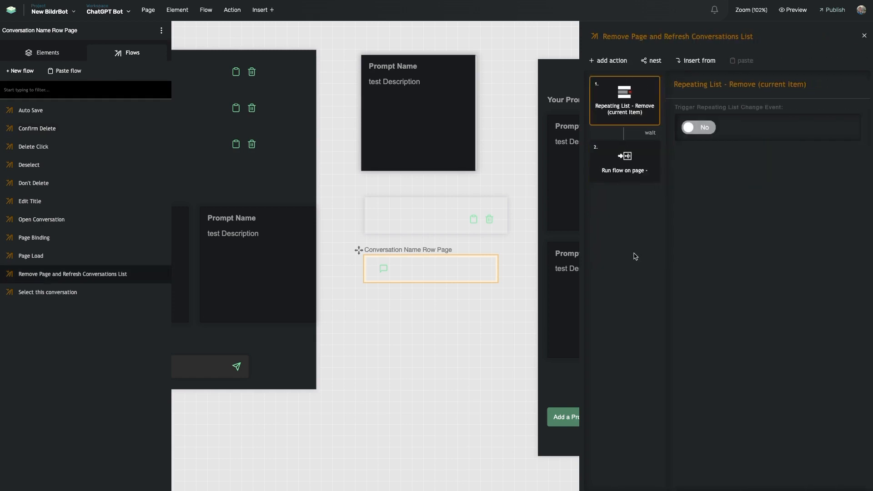
pyautogui.click(636, 171)
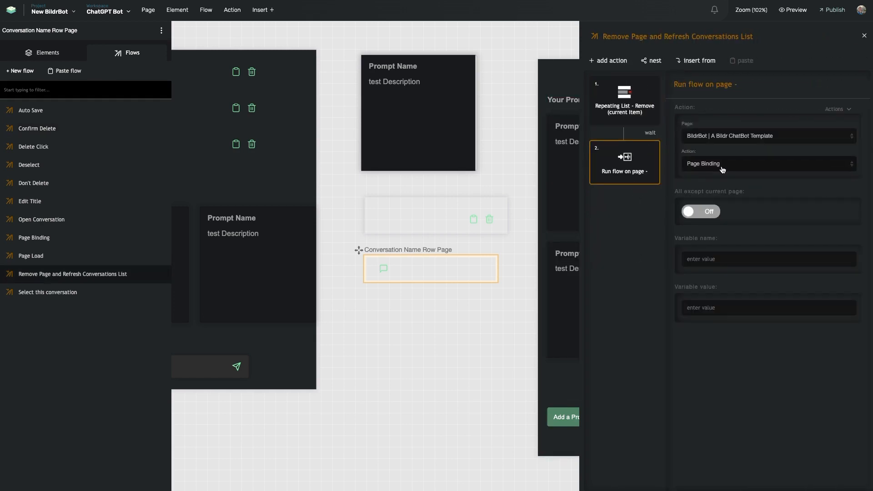
pyautogui.hscroll(-8, 497, 160)
pyautogui.hscroll(-7, 325, 137)
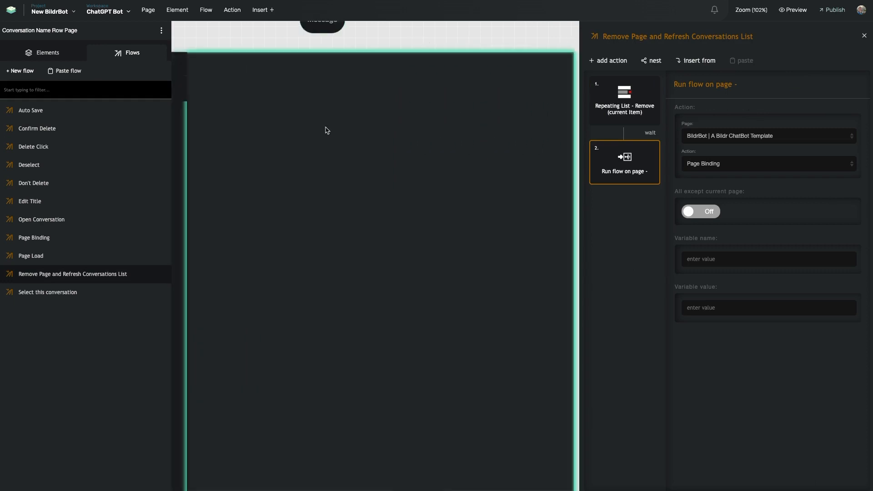
pyautogui.hscroll(-3, 202, 101)
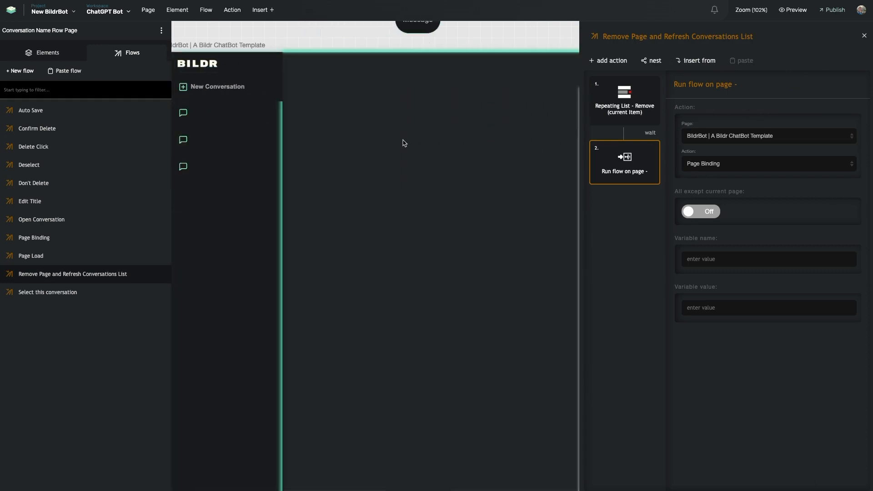
pyautogui.hscroll(2, 549, 184)
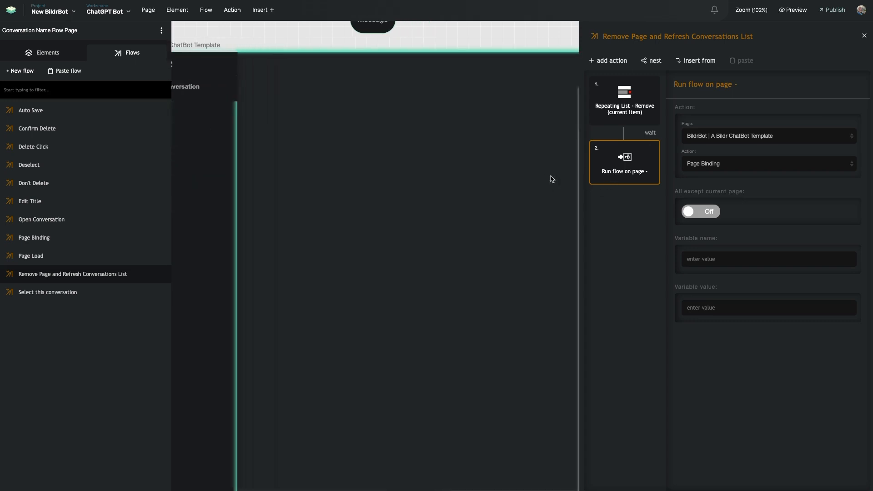
# Step: Review the main BildrBot page's conversation list and the row page's elements, including the outer Div's Open Conversation click event
pyautogui.hscroll(-3, 338, 127)
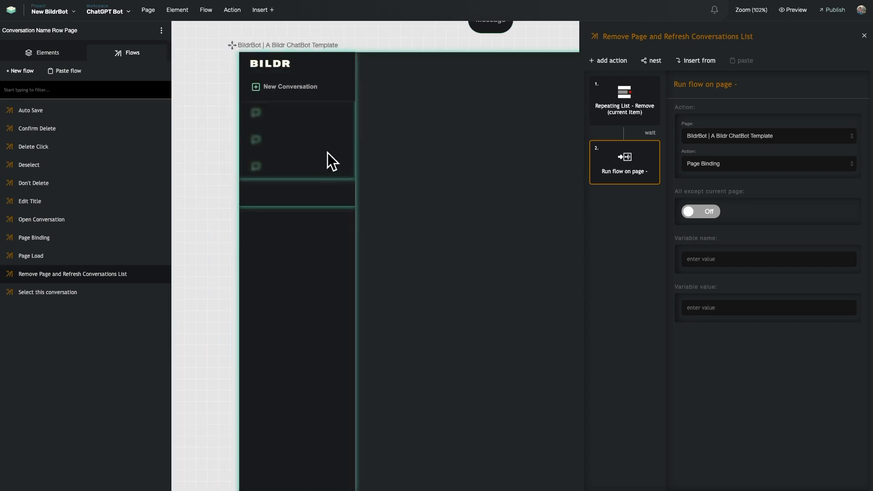
pyautogui.hscroll(3, 395, 181)
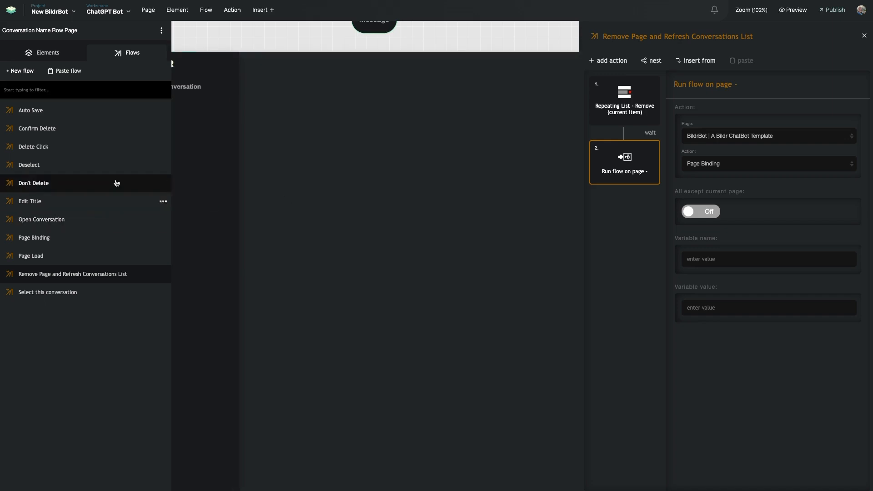
pyautogui.click(64, 60)
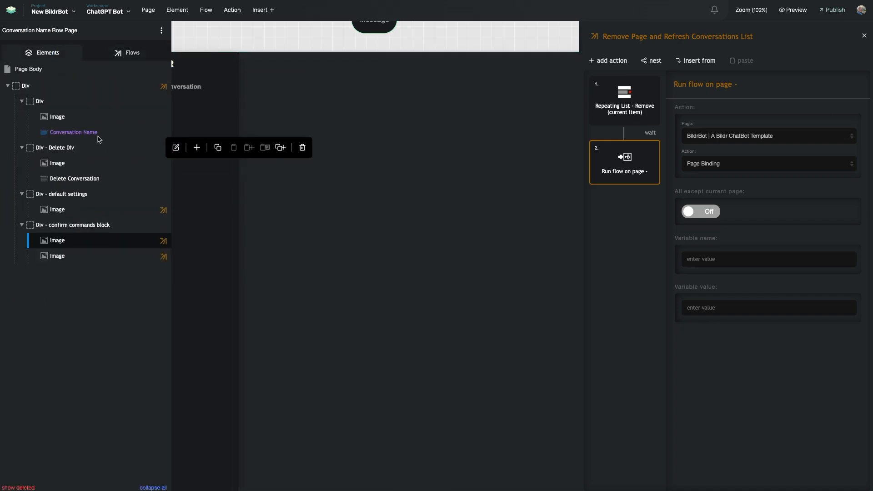
pyautogui.hscroll(-3, 332, 194)
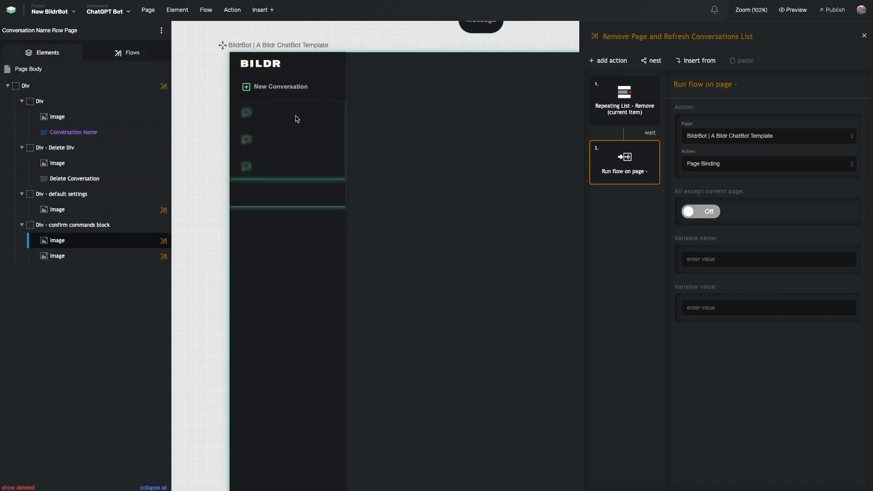
pyautogui.hscroll(7, 364, 178)
pyautogui.hscroll(10, 386, 184)
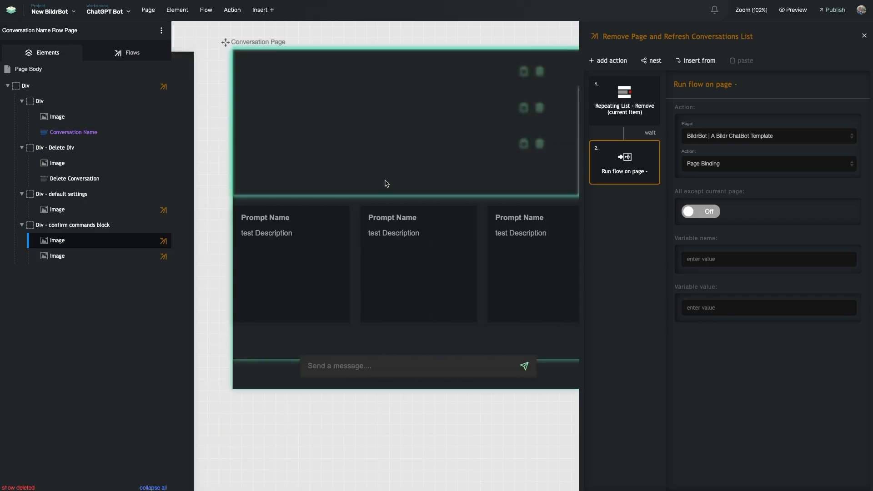
pyautogui.scroll(-5, 385, 183)
pyautogui.hscroll(3, 473, 151)
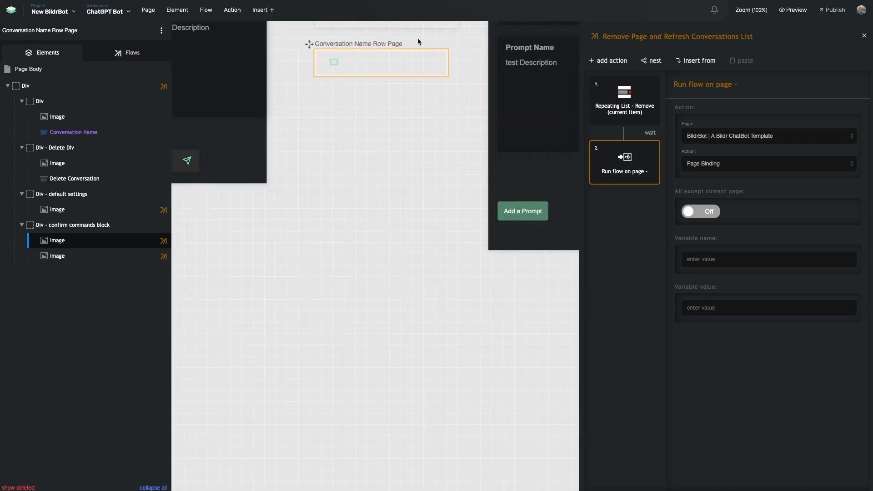
pyautogui.click(373, 64)
pyautogui.hscroll(-8, 363, 91)
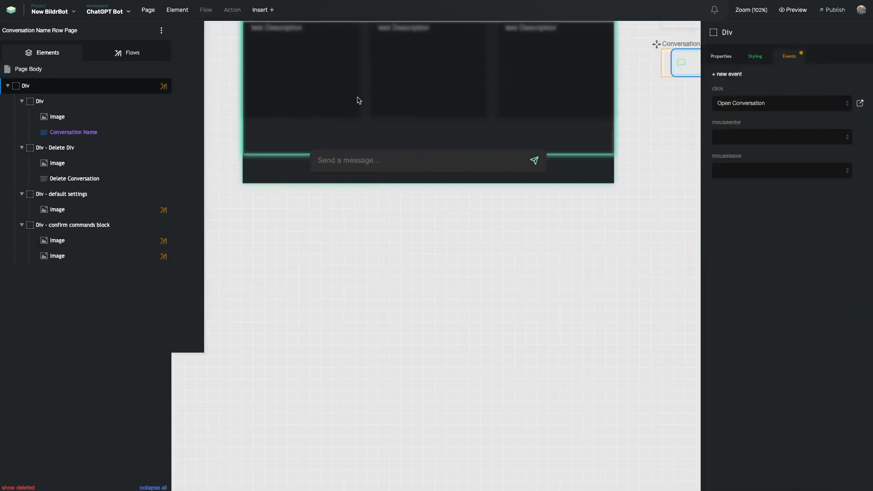
# Step: Trace the Conversation Page's Page Load logic check to the Page Binding flow it runs when false
pyautogui.scroll(5, 390, 101)
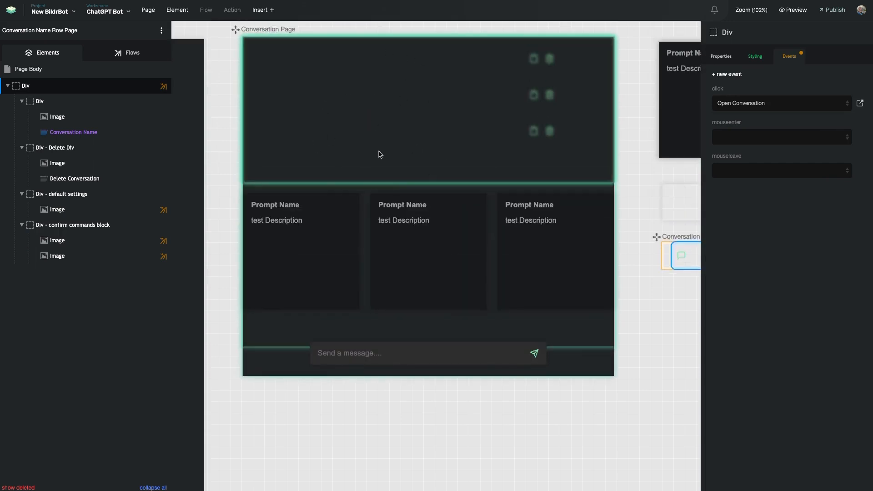
pyautogui.click(279, 107)
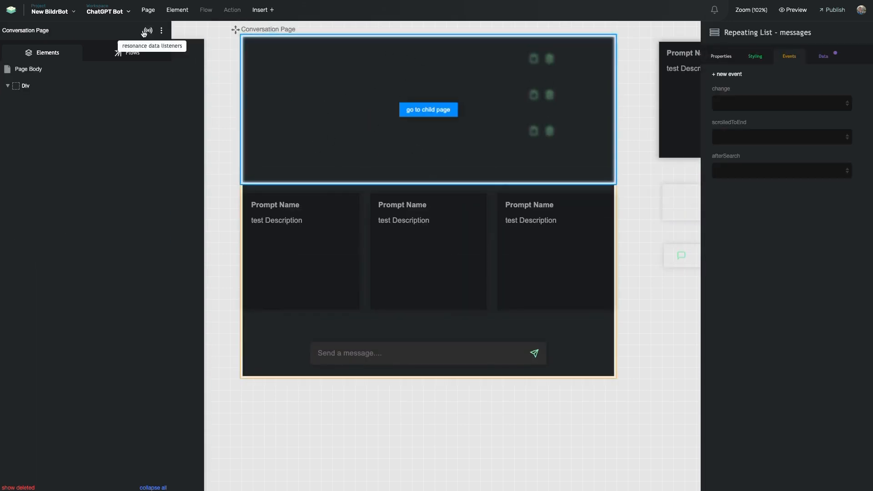
pyautogui.click(111, 54)
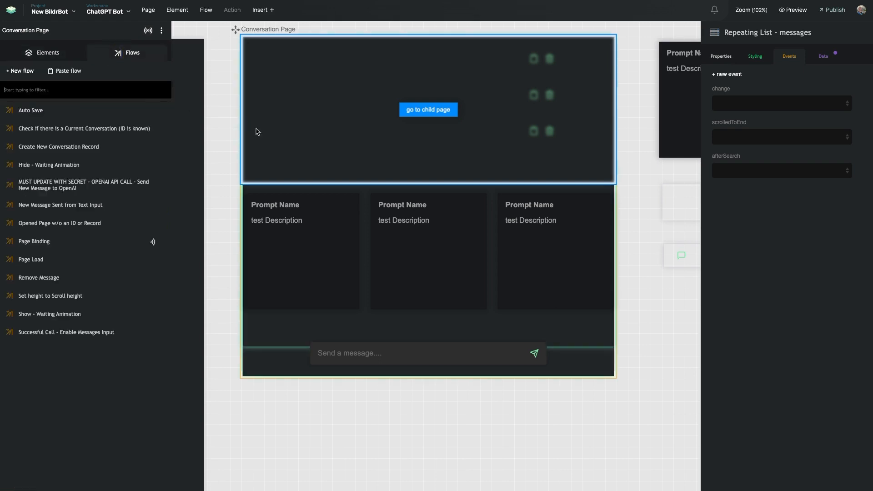
pyautogui.click(81, 259)
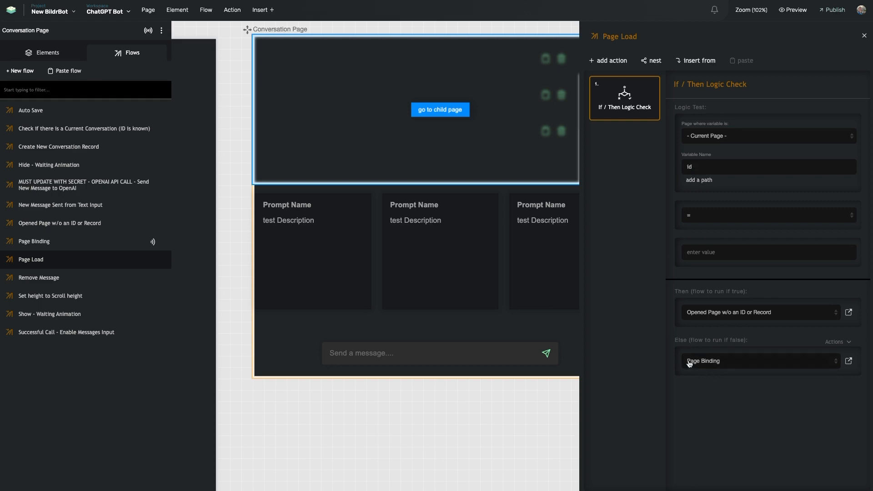
pyautogui.click(848, 362)
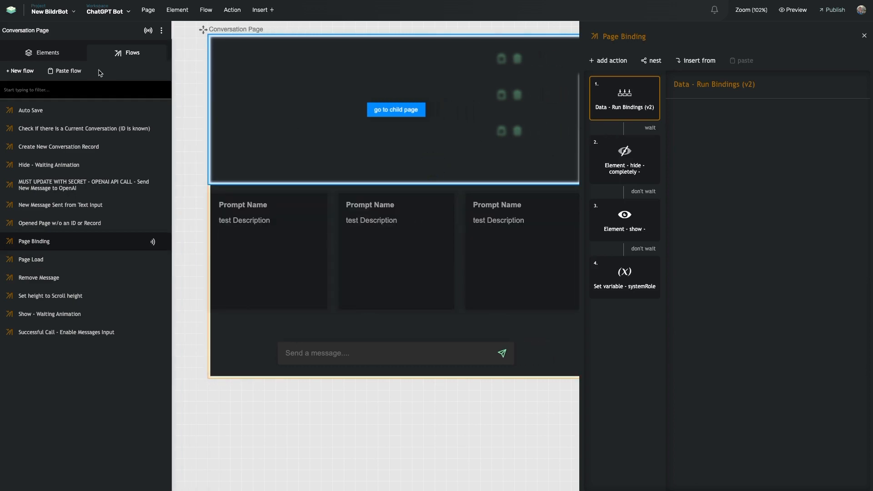
# Step: View the Collection List data binding of the Conversation Page's messages repeating list
pyautogui.click(312, 191)
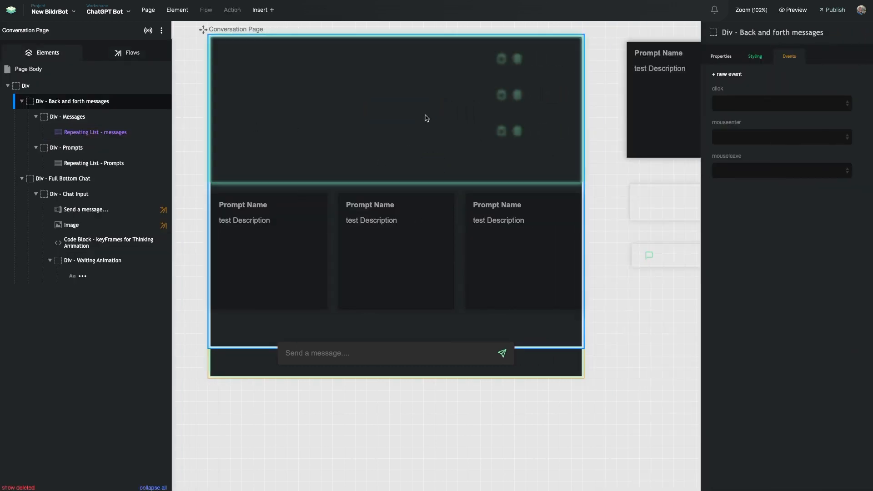
pyautogui.click(487, 88)
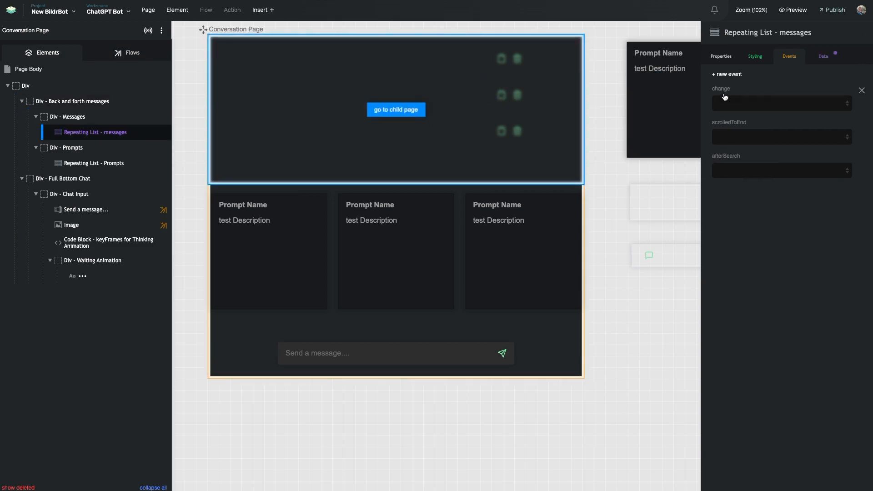
pyautogui.click(825, 57)
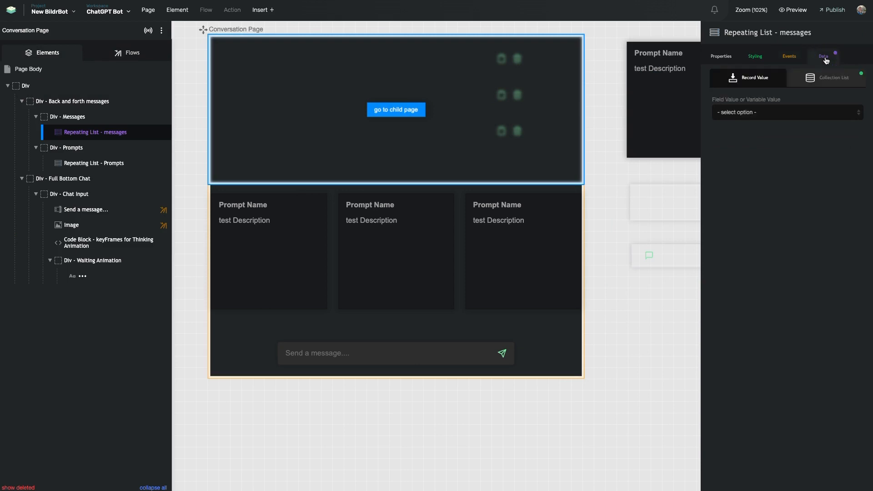
pyautogui.click(817, 82)
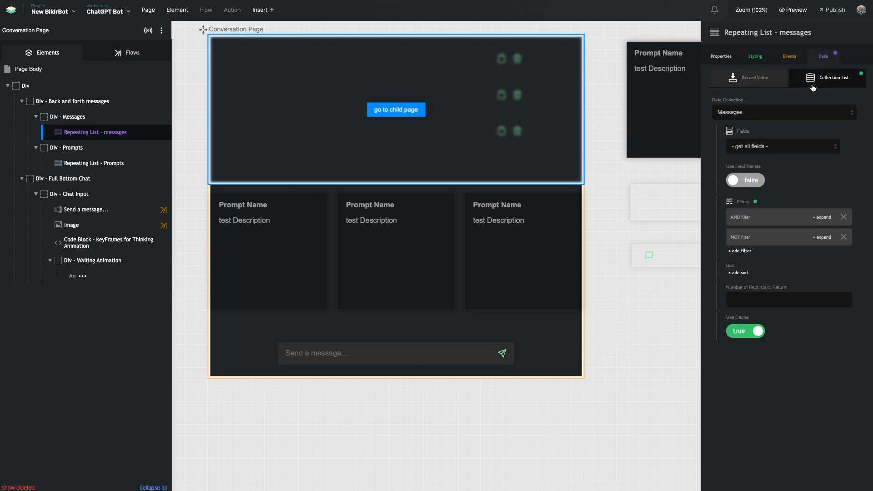
# Step: Expand the messages list's AND and NOT filters and examine their Conversations ID and Type or Role conditions
pyautogui.moveTo(89, 138)
pyautogui.click(750, 222)
pyautogui.scroll(-2, 750, 273)
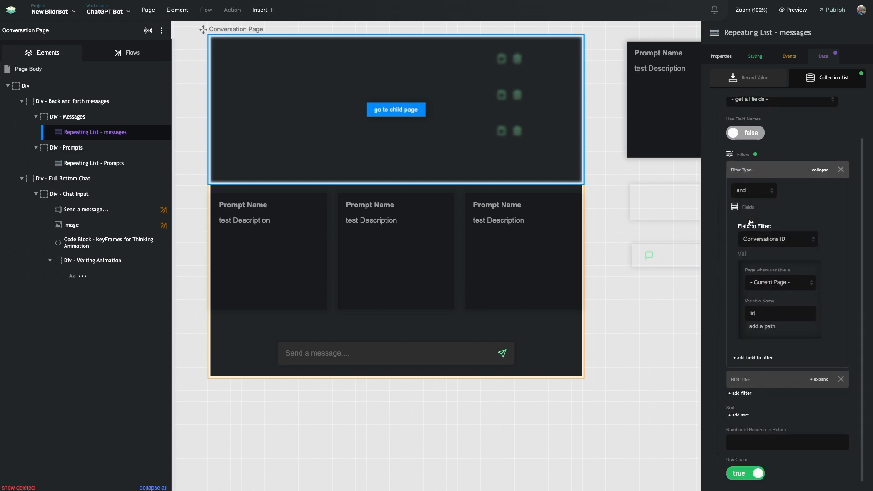
pyautogui.click(749, 378)
pyautogui.scroll(-2, 749, 378)
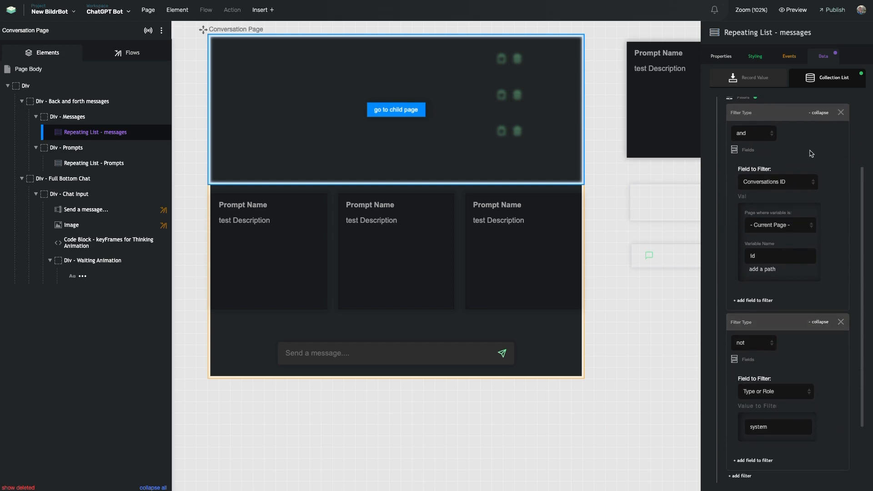
pyautogui.moveTo(777, 209)
pyautogui.moveTo(771, 236)
pyautogui.hscroll(-1, 411, 170)
pyautogui.hscroll(-2, 411, 169)
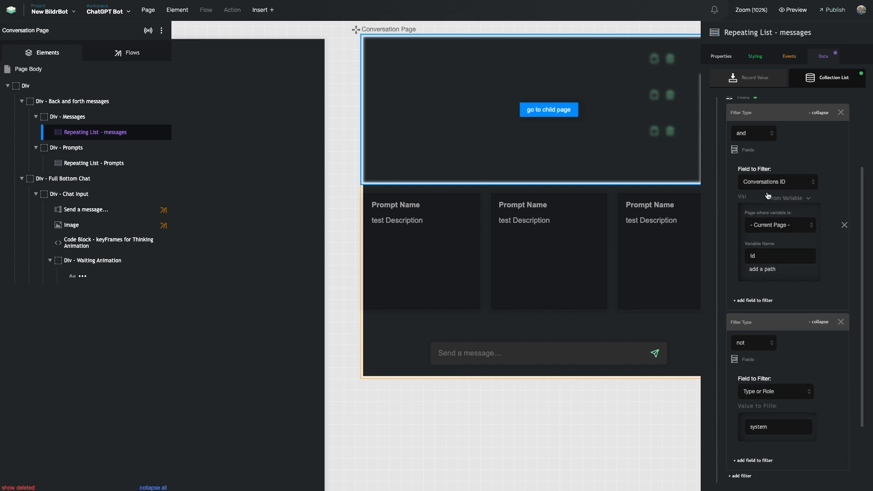
pyautogui.scroll(-2, 768, 195)
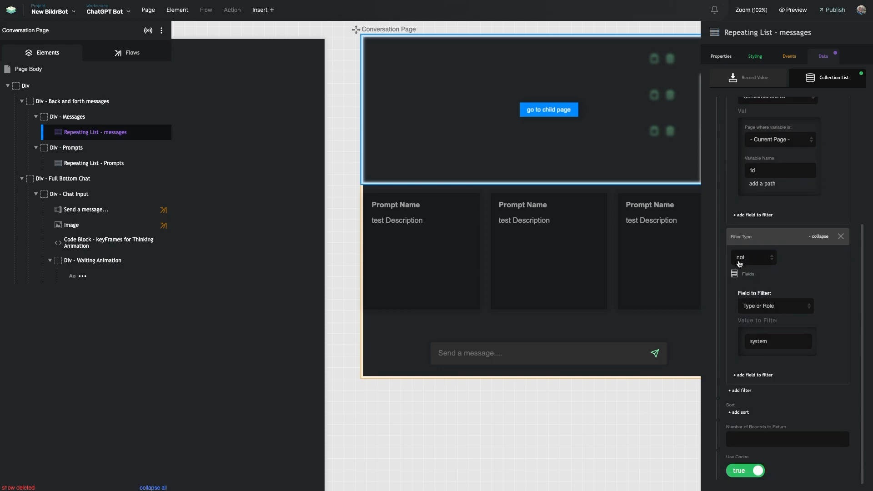
pyautogui.click(770, 340)
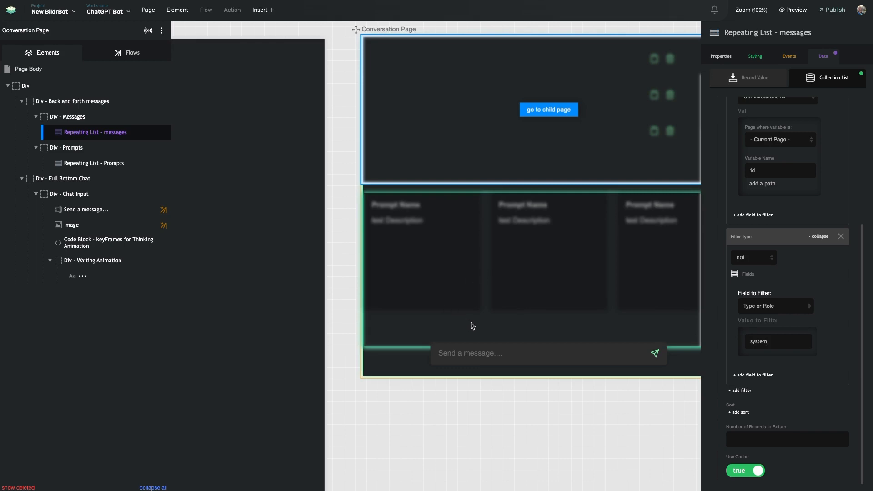
pyautogui.hscroll(1, 479, 290)
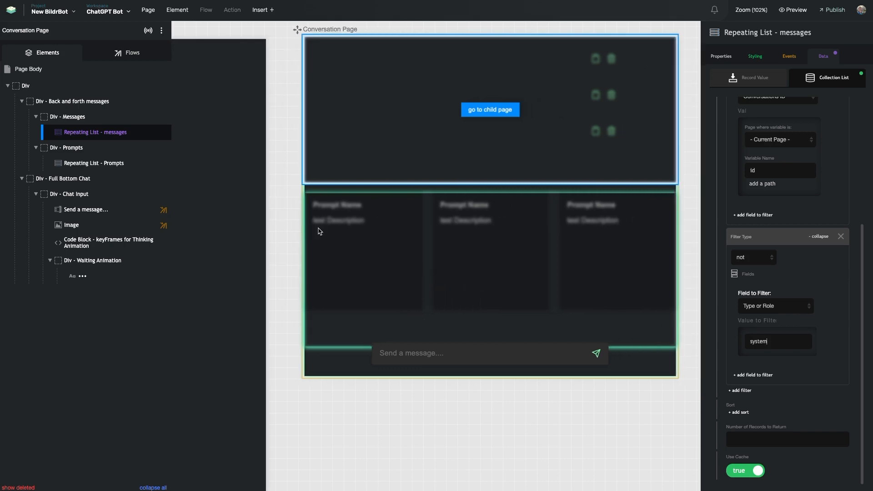
# Step: Trace Page Load's true branch to Opened Page w/o an ID or Record and examine its Messages Div hiding and systemRole variable
pyautogui.click(130, 54)
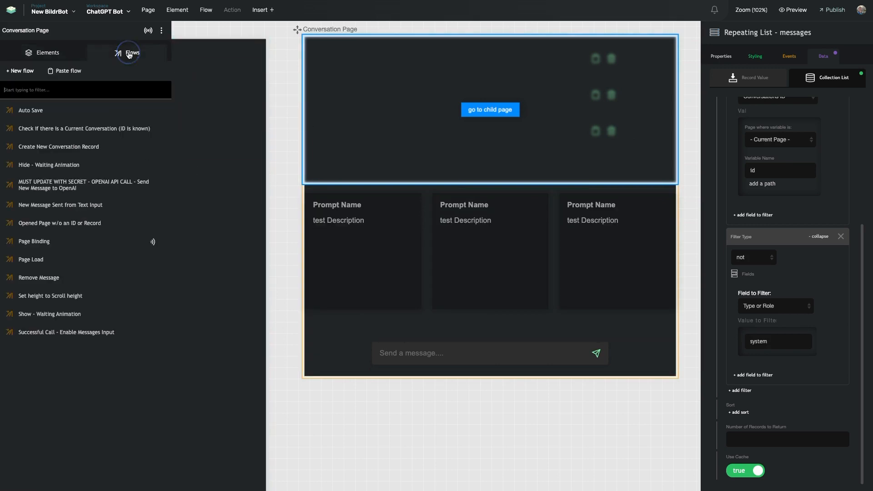
pyautogui.click(61, 258)
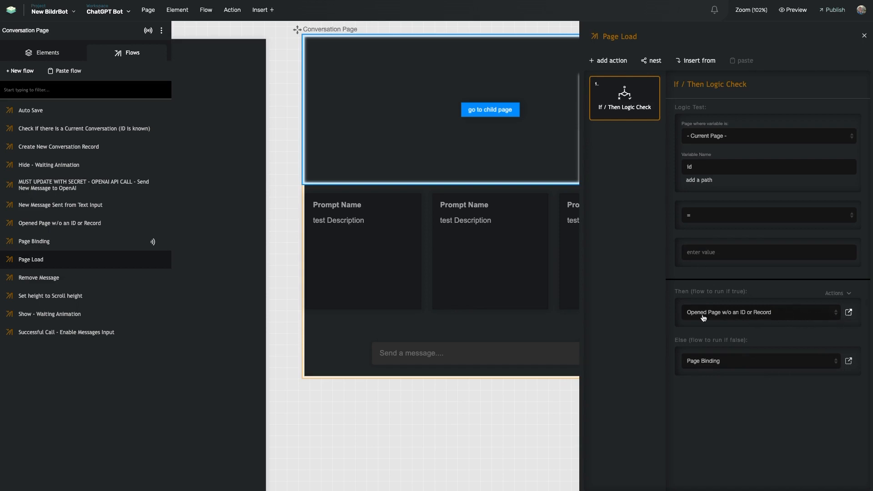
pyautogui.click(848, 312)
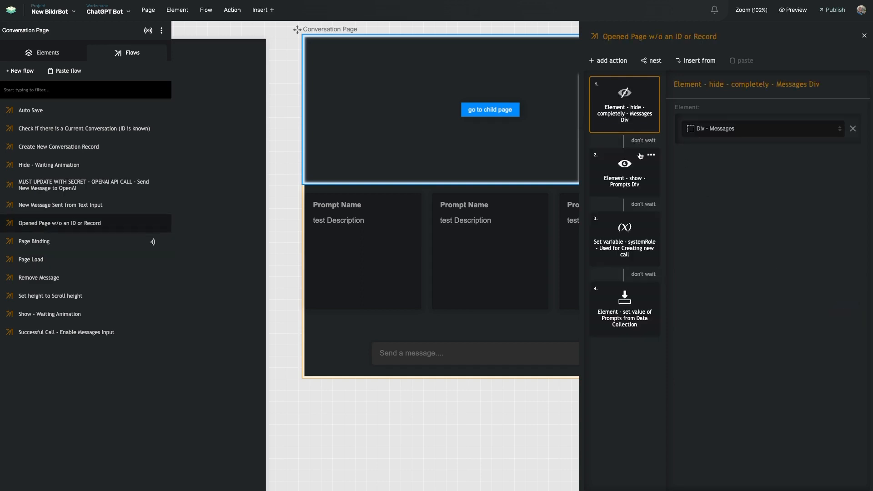
pyautogui.hscroll(1, 491, 183)
pyautogui.hscroll(1, 470, 181)
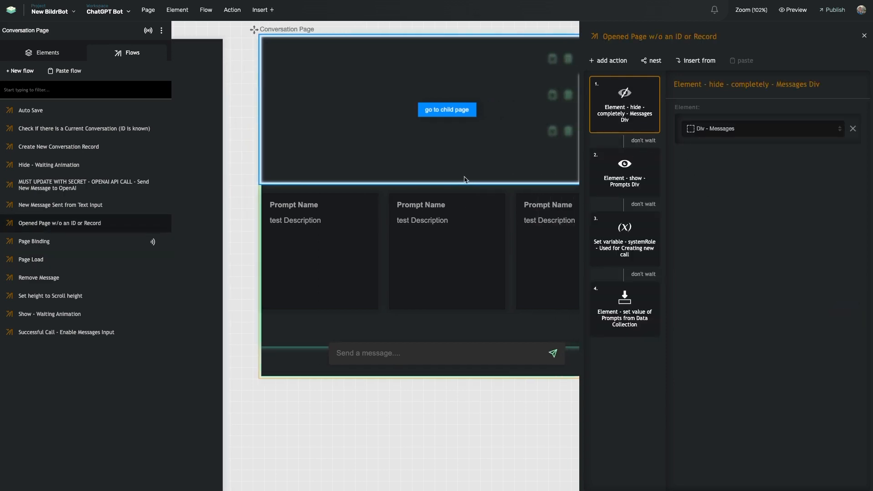
pyautogui.hscroll(3, 477, 180)
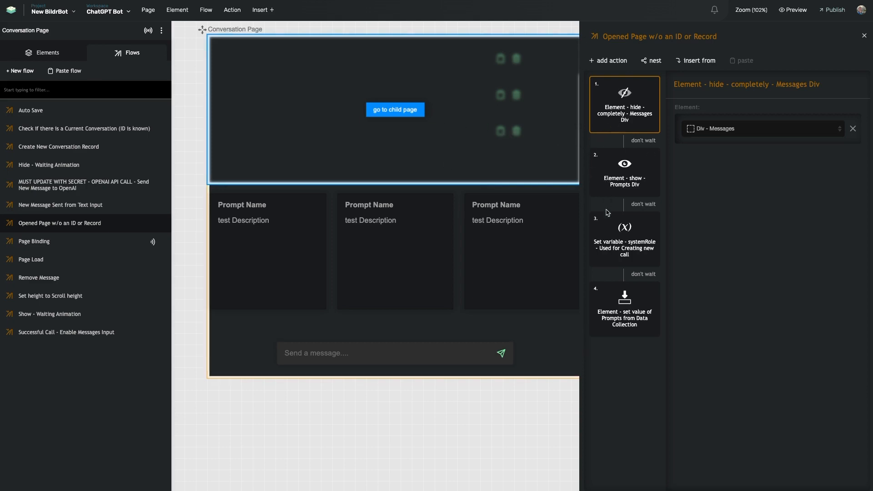
pyautogui.click(608, 254)
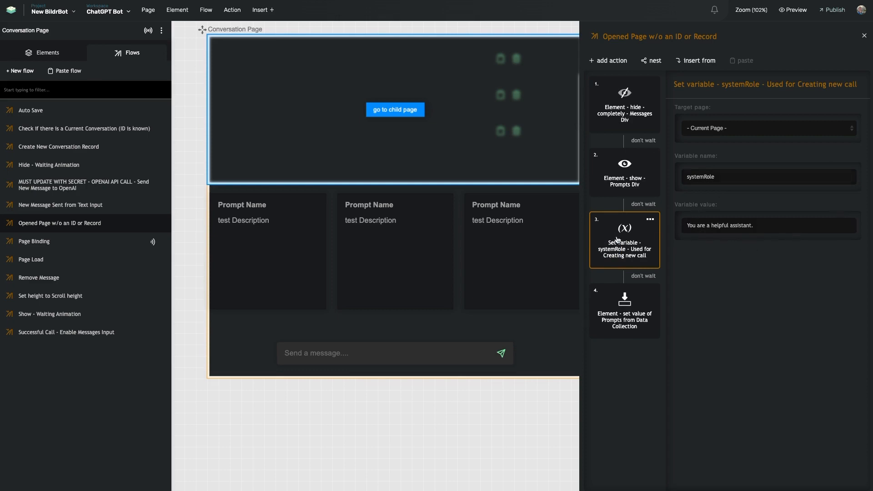
# Step: Check the message input and messages list, then return through Page Load to the systemRole and Prompts value actions for pages without a record
pyautogui.click(359, 352)
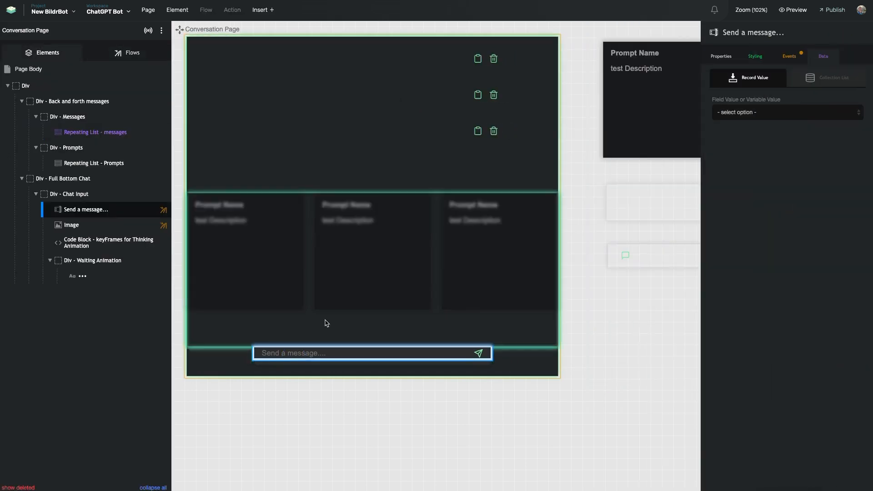
pyautogui.click(353, 163)
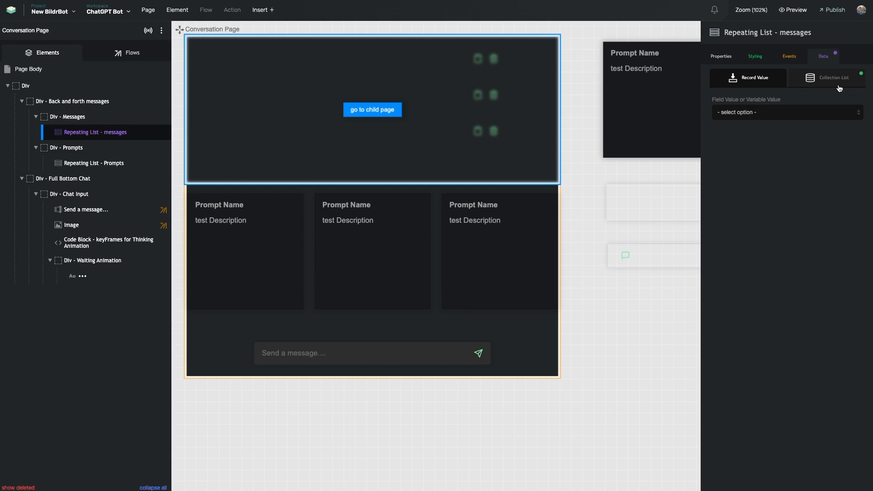
pyautogui.click(128, 53)
pyautogui.click(78, 259)
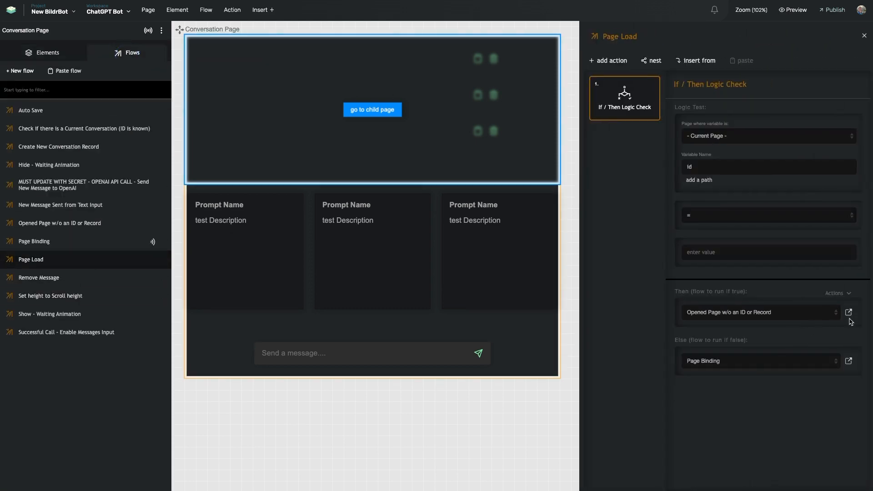
pyautogui.click(848, 313)
pyautogui.click(621, 246)
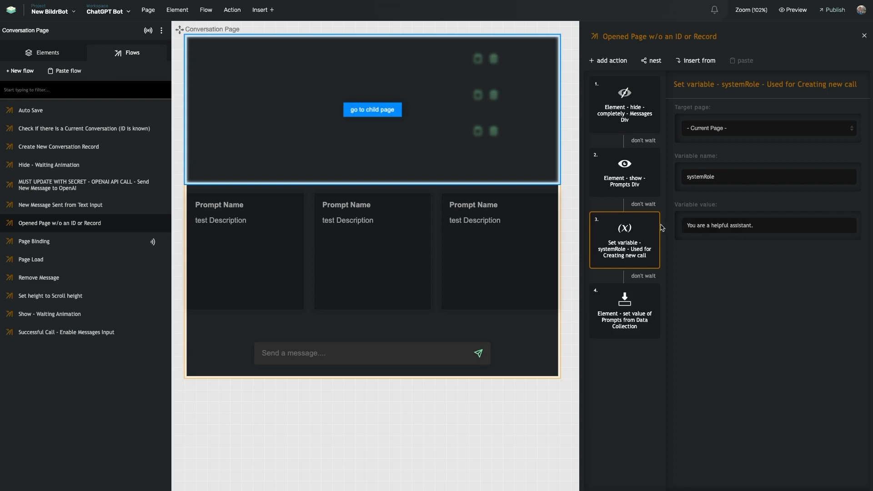
pyautogui.click(622, 313)
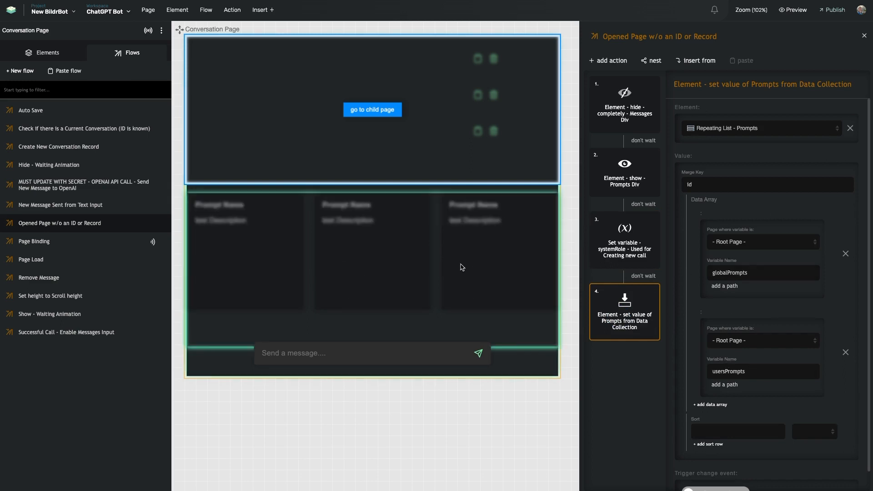
# Step: On the BildrBot main page, filter the flows by "pre" and open Pre-cache Prompts for User & Global
pyautogui.hscroll(-7, 460, 267)
pyautogui.hscroll(-8, 306, 179)
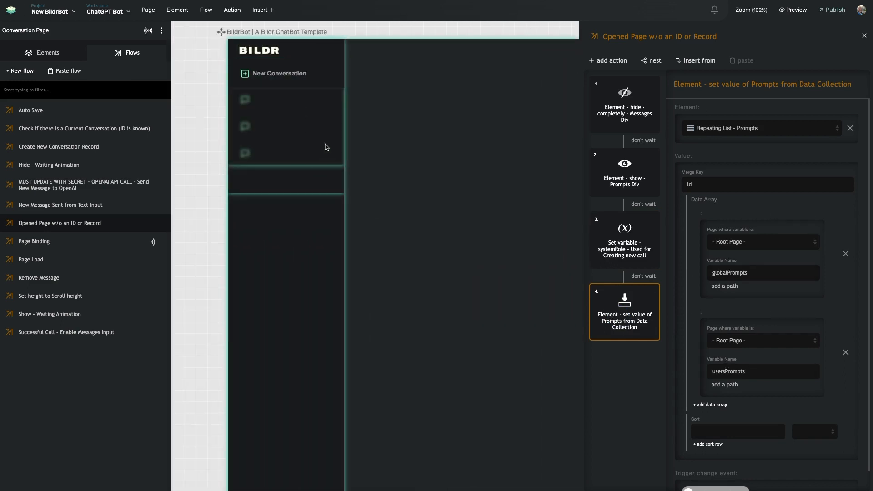
pyautogui.click(294, 117)
pyautogui.click(117, 51)
pyautogui.click(73, 84)
pyautogui.write('pre')
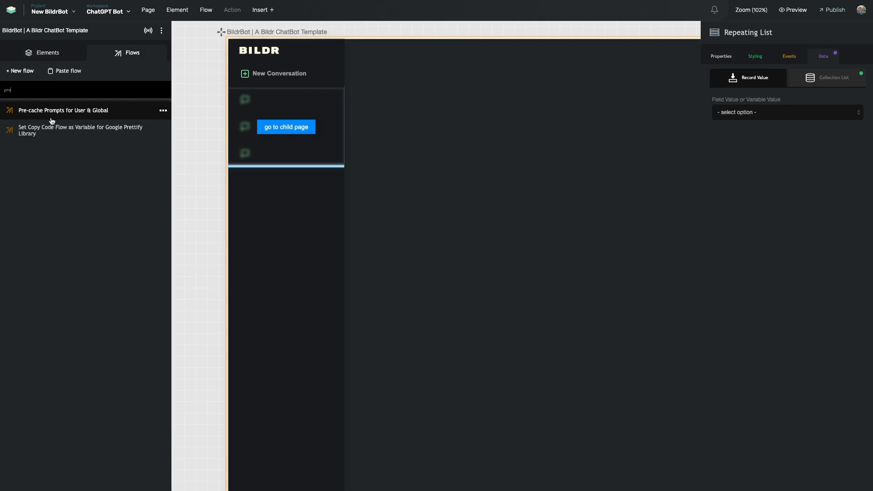
pyautogui.click(52, 119)
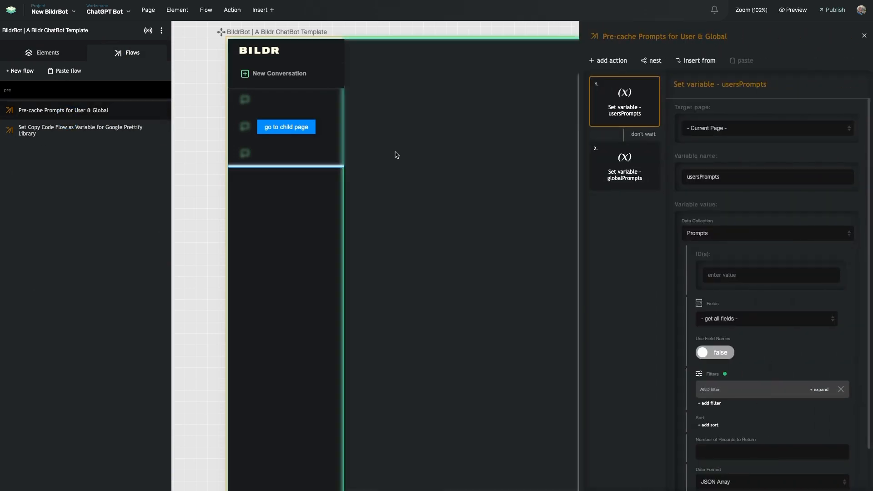
# Step: Examine the usersPrompts variable's Prompts collection settings and expand its AND filter on Created By
pyautogui.scroll(-2, 727, 223)
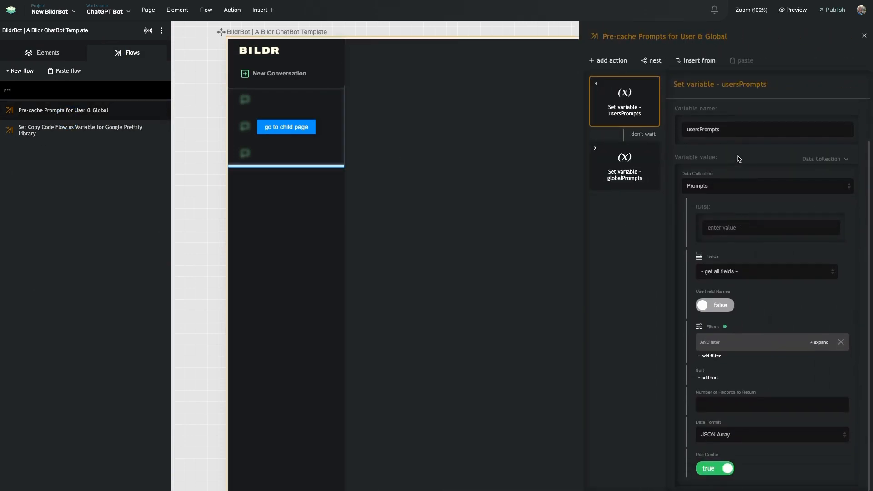
pyautogui.hscroll(3, 526, 167)
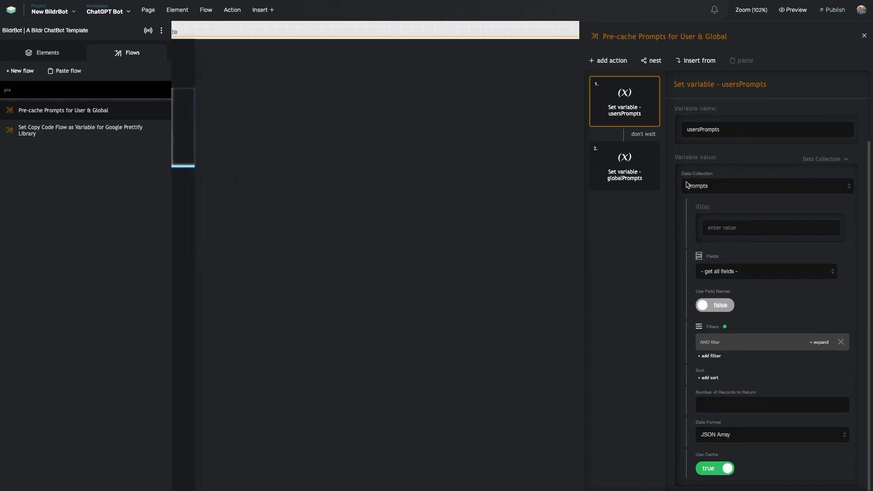
pyautogui.click(714, 345)
pyautogui.scroll(-2, 746, 388)
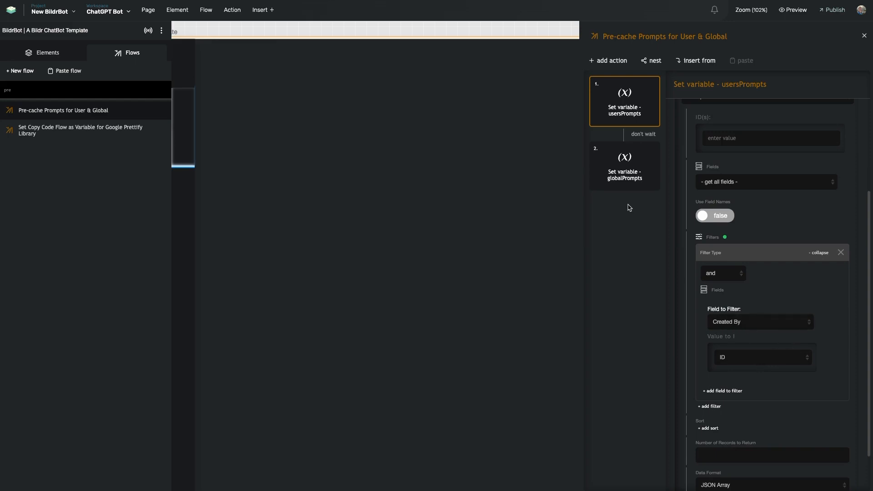
# Step: View the globalPrompts variable action and expand its AND filter on the Global field
pyautogui.click(622, 177)
pyautogui.scroll(-1, 740, 215)
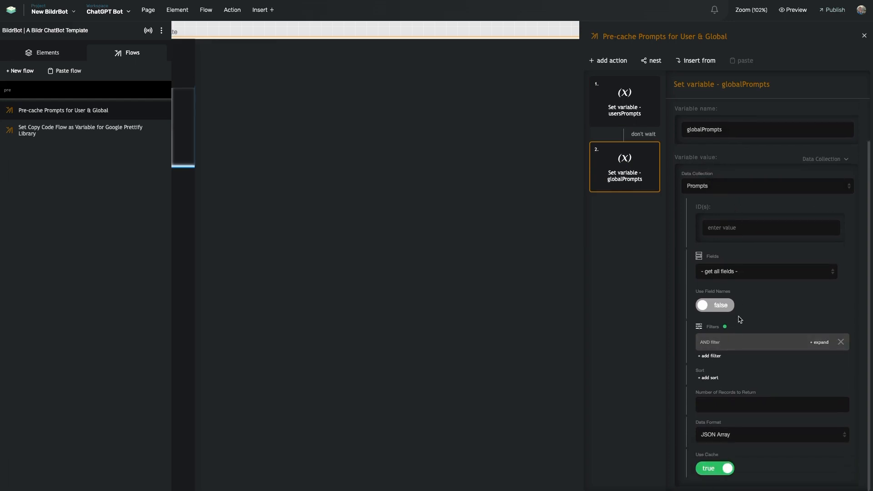
pyautogui.click(818, 342)
pyautogui.scroll(-2, 732, 345)
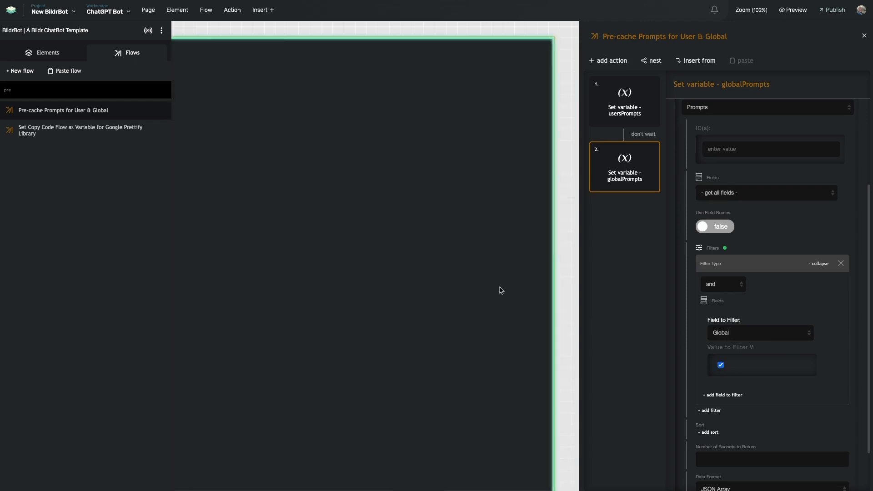
# Step: Return to the Conversation Page's Opened Page w/o an ID or Record flow and examine the merged data arrays of its Prompts value action
pyautogui.click(438, 267)
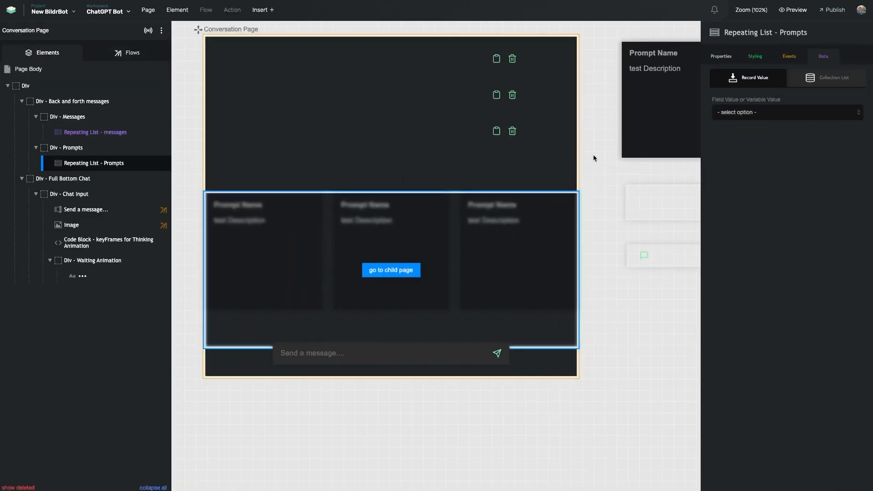
pyautogui.click(119, 54)
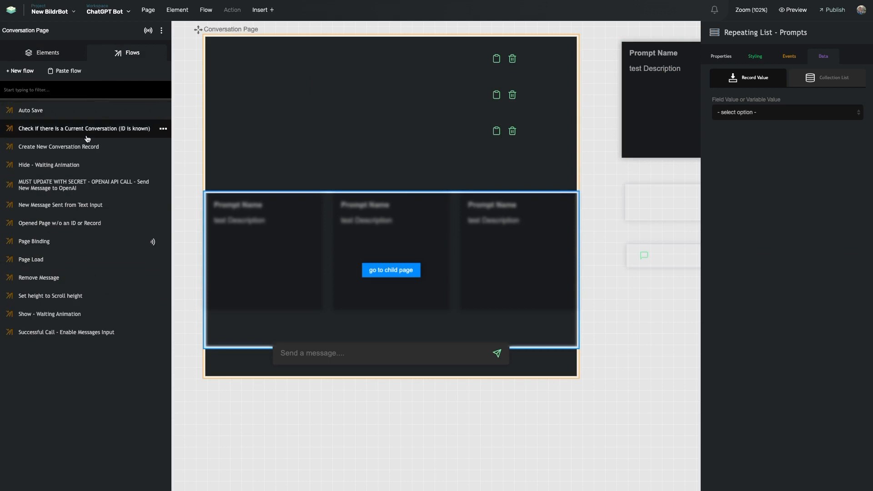
pyautogui.click(69, 259)
pyautogui.click(99, 221)
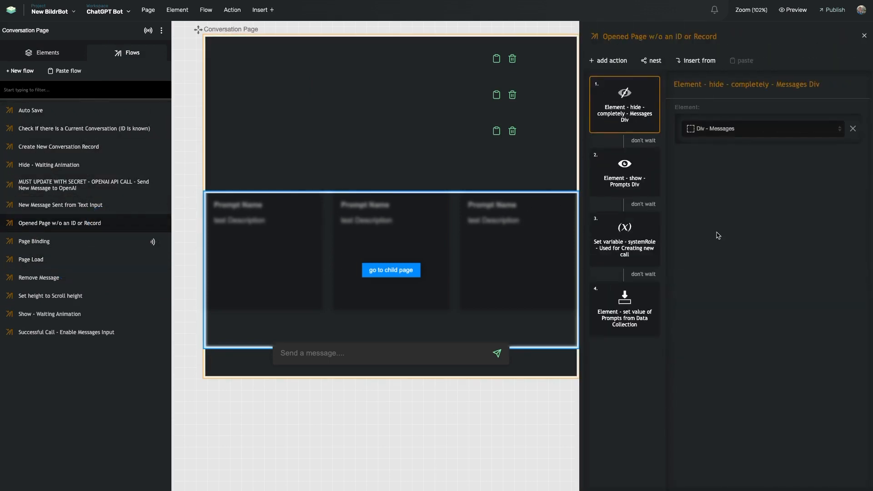
pyautogui.click(616, 314)
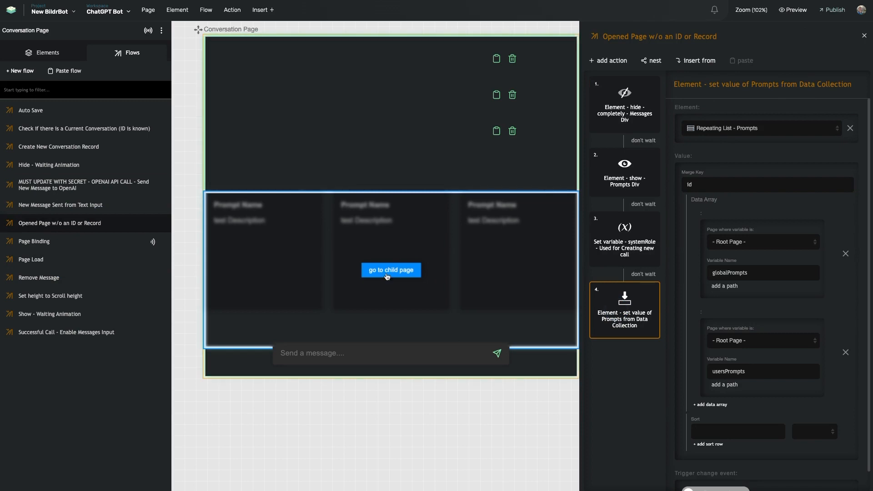
pyautogui.scroll(-1, 741, 197)
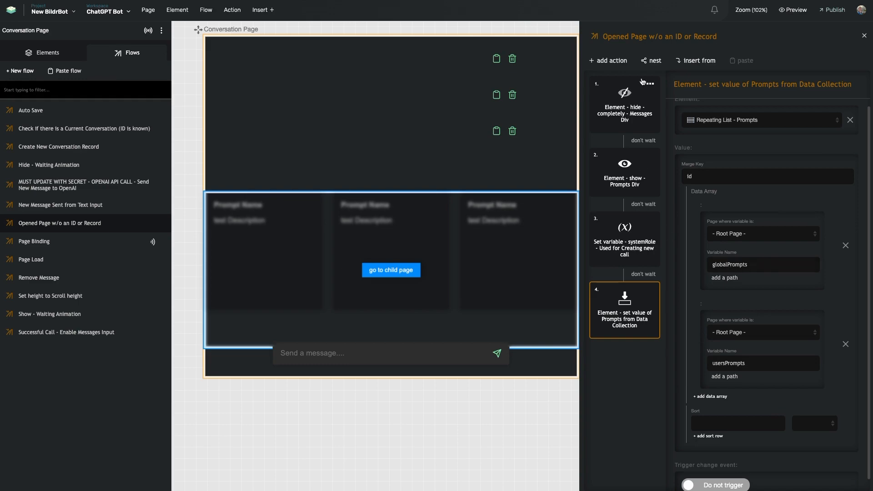
# Step: Add a Console Log action at the end of the Opened Page w/o an ID or Record flow and duplicate it
pyautogui.click(609, 60)
pyautogui.write('console')
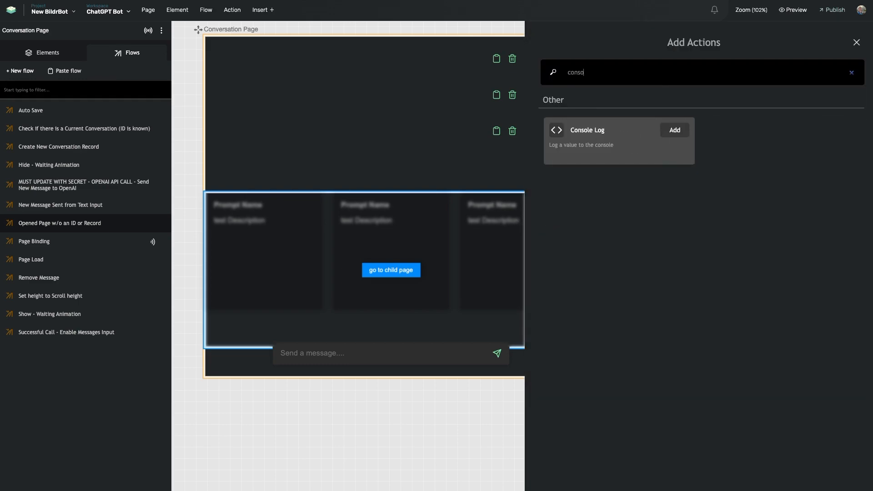
pyautogui.click(613, 137)
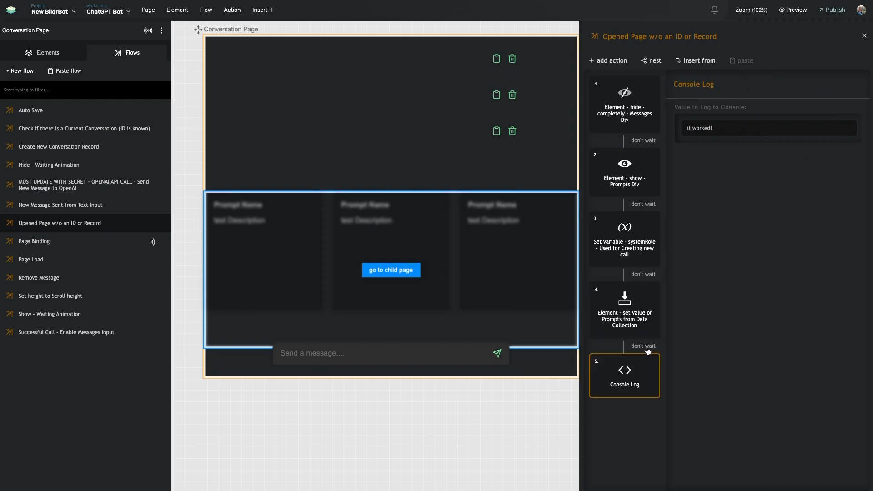
pyautogui.click(649, 362)
pyautogui.click(635, 396)
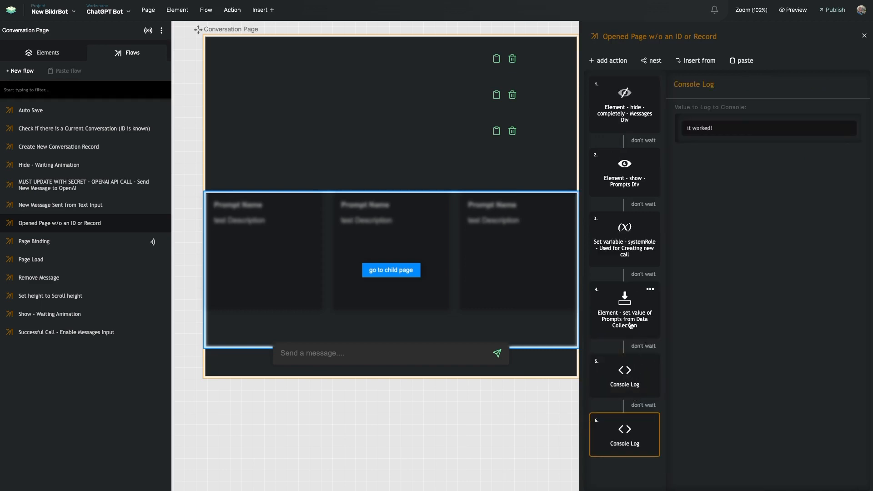
# Step: Set the first Console Log to log the current page's globalPrompts variable and make it wait for the Prompts value action
pyautogui.click(630, 317)
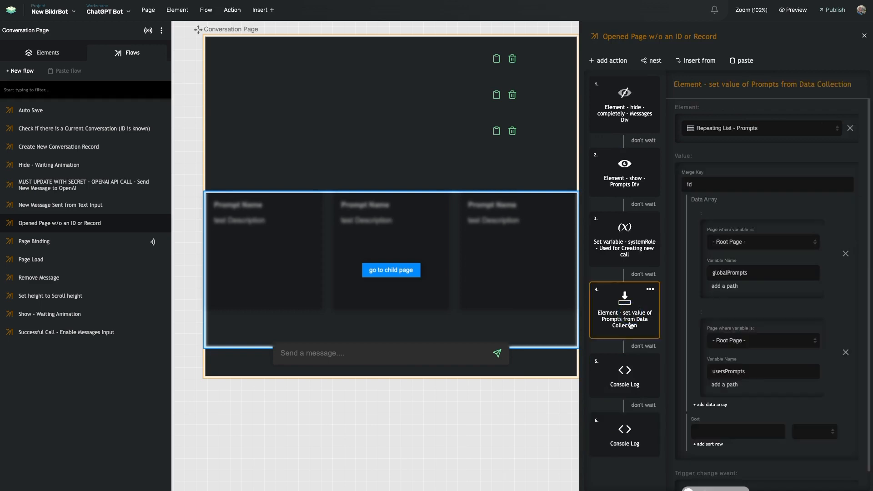
pyautogui.click(760, 272)
pyautogui.press('super+c')
pyautogui.click(642, 371)
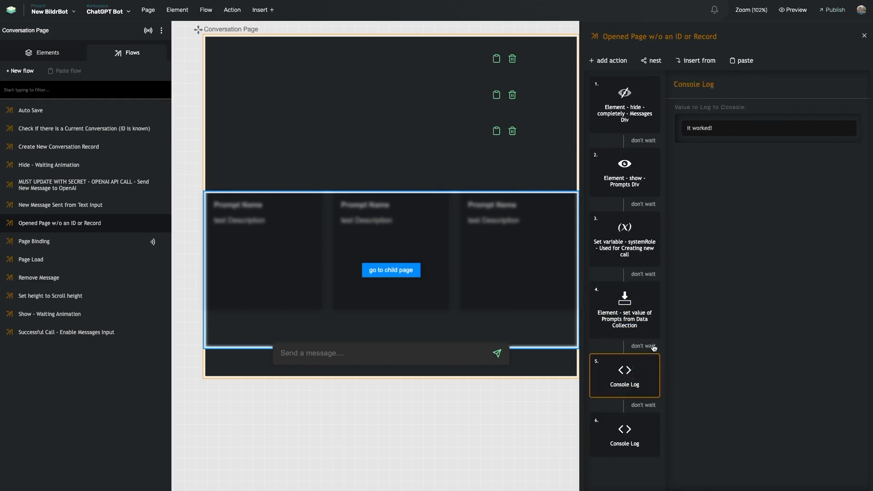
pyautogui.click(845, 108)
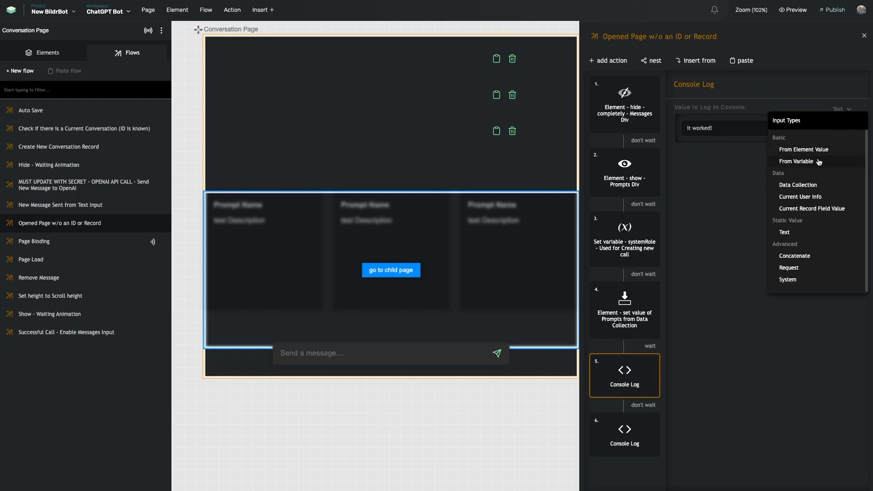
pyautogui.click(818, 158)
pyautogui.click(742, 164)
pyautogui.press('super+v')
pyautogui.click(693, 296)
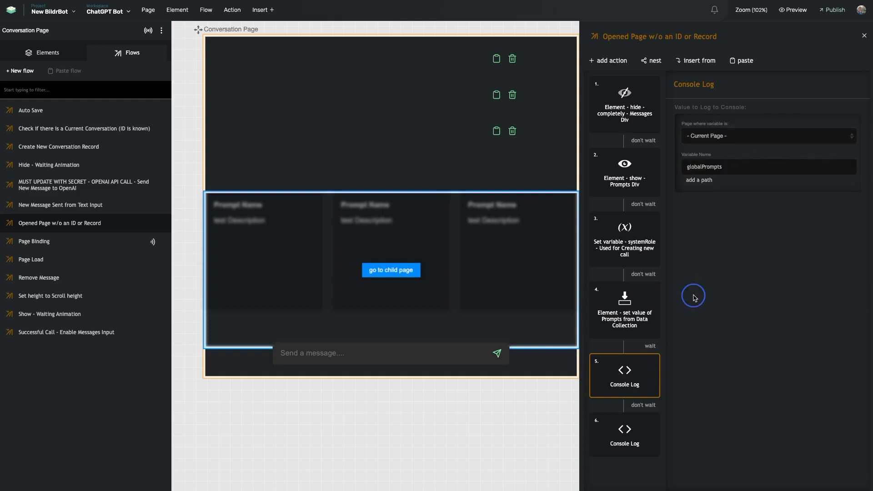
# Step: Set the second Console Log to log the current page's usersPrompts variable, reusing the name from the Prompts value action
pyautogui.click(636, 314)
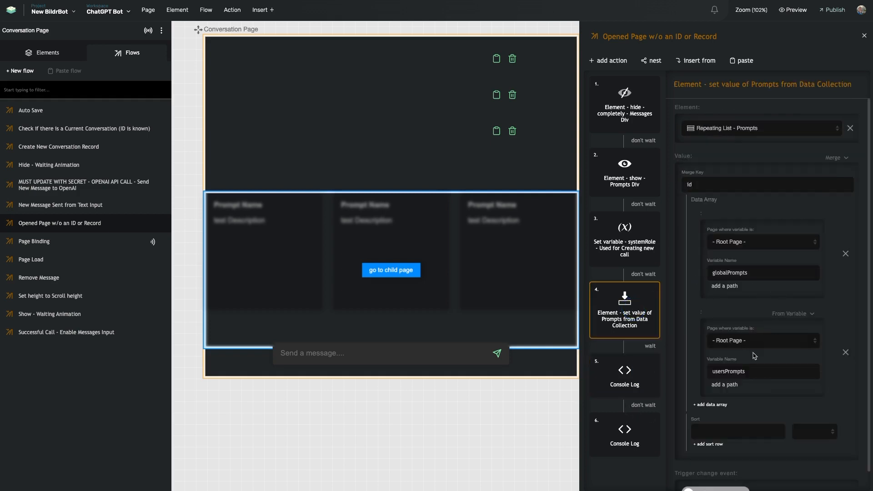
pyautogui.click(743, 369)
pyautogui.click(631, 427)
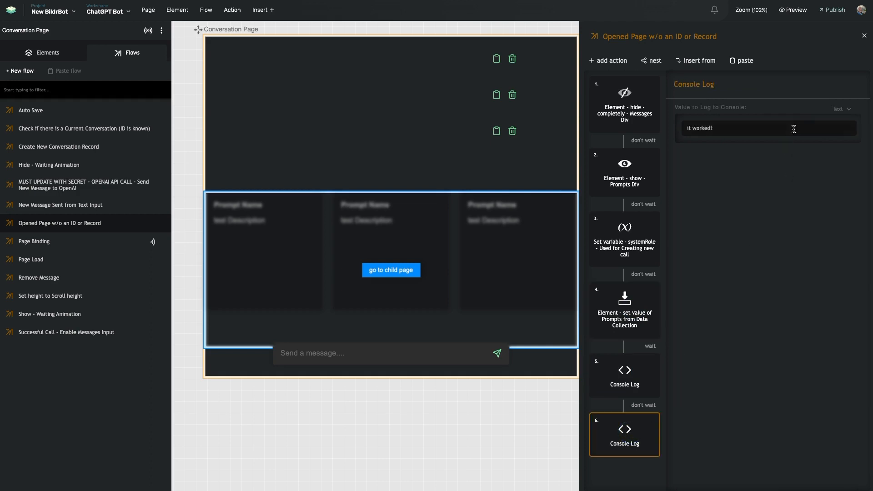
pyautogui.click(836, 110)
pyautogui.click(800, 158)
pyautogui.click(709, 258)
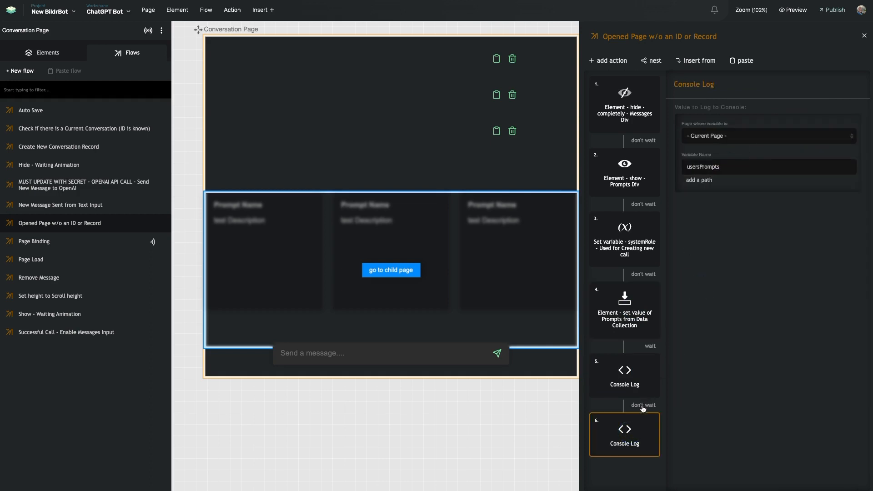
# Step: Rename the two logging actions "Console Log - globalPrompts" and "Console Log - userPrompts", and reopen the Prompts value action
pyautogui.click(629, 376)
pyautogui.click(764, 87)
pyautogui.write('- globalPrompts')
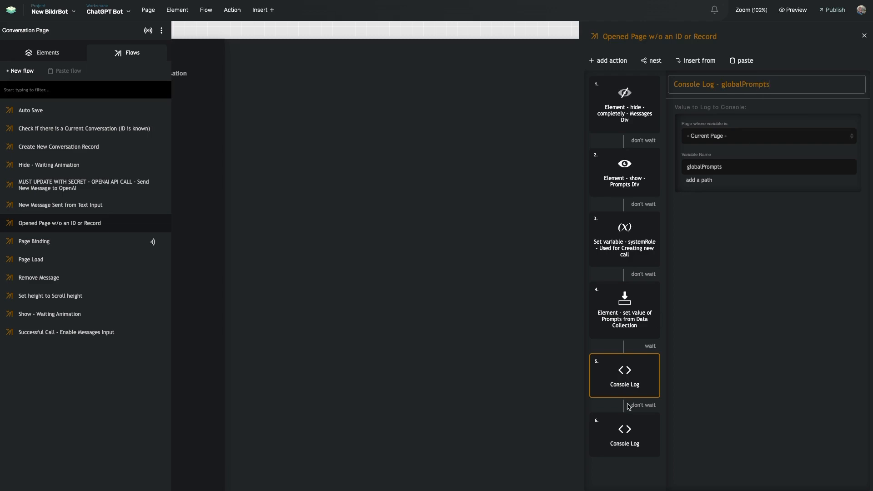
pyautogui.click(625, 430)
pyautogui.click(609, 313)
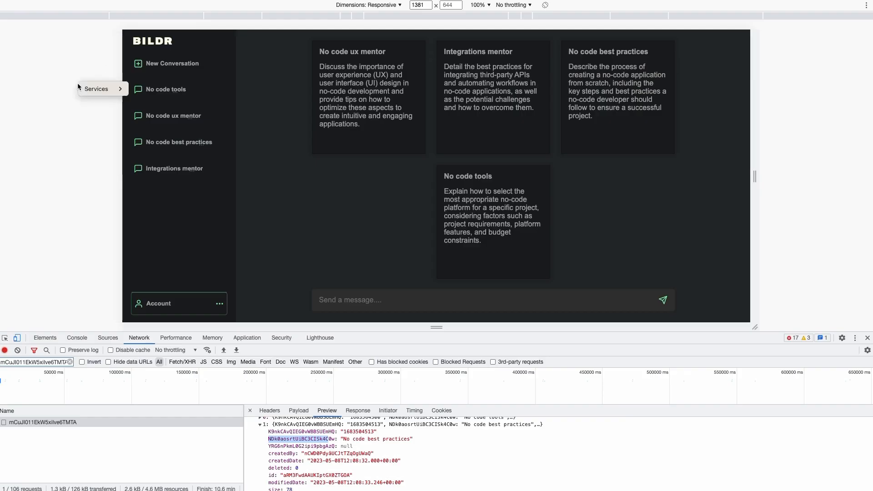
# Step: Switch to the browser preview, reload it with the network log and filter cleared, and check the console for the logged prompts
pyautogui.click(71, 136)
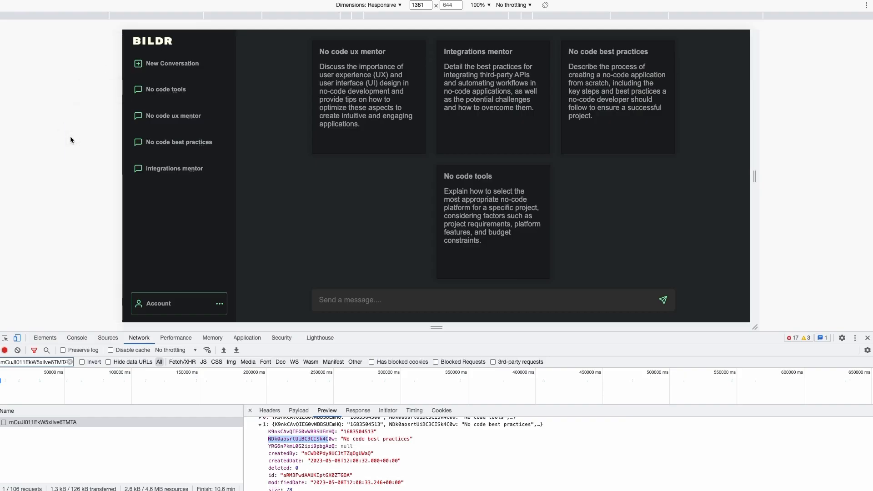
pyautogui.press('super+r')
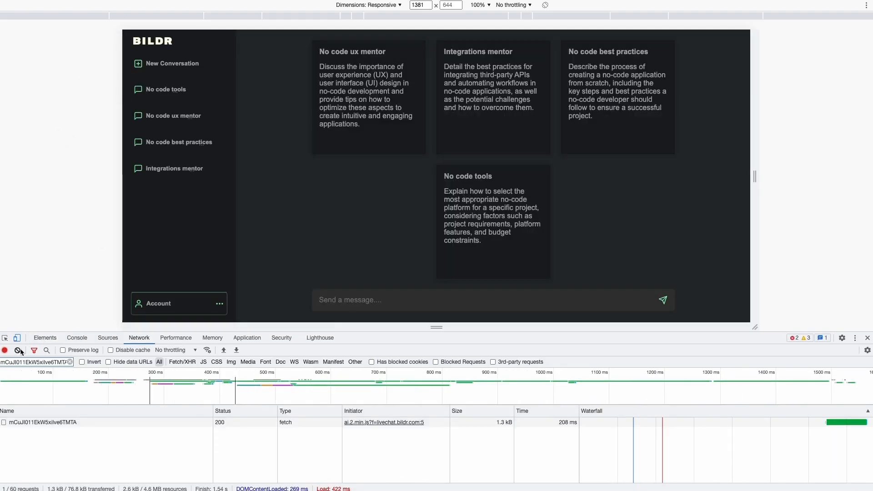
pyautogui.click(19, 351)
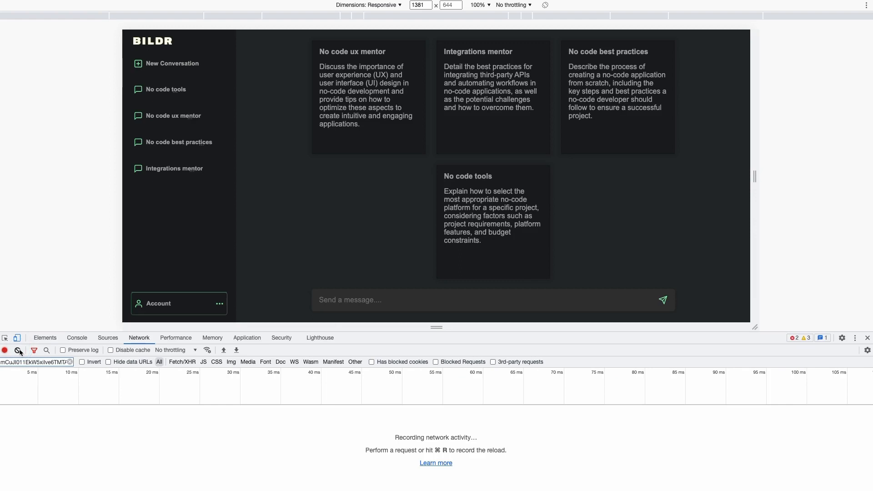
pyautogui.click(70, 362)
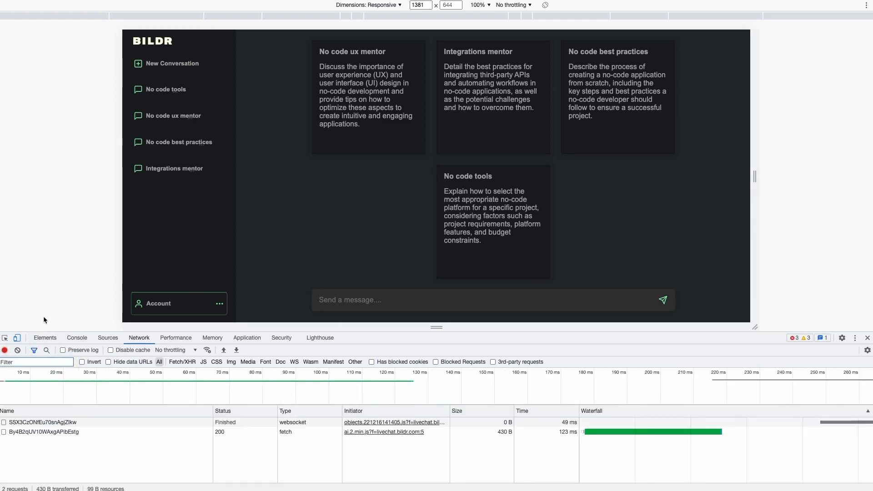
pyautogui.click(17, 350)
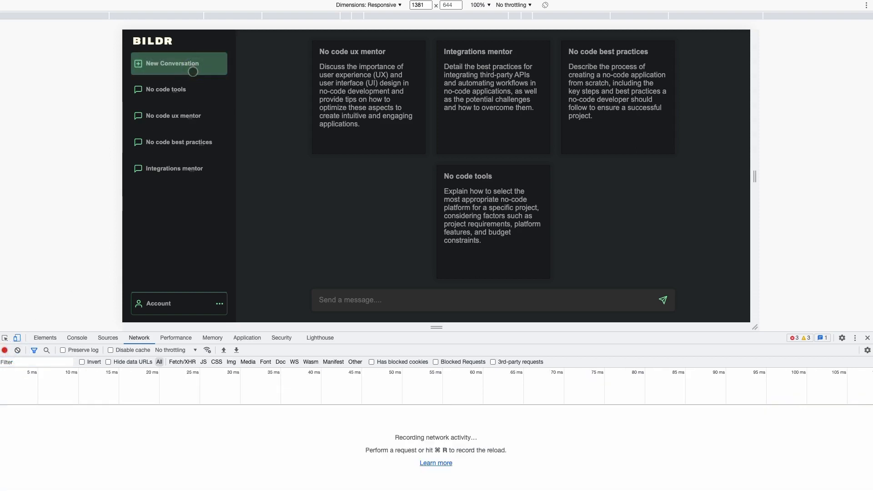
pyautogui.click(76, 338)
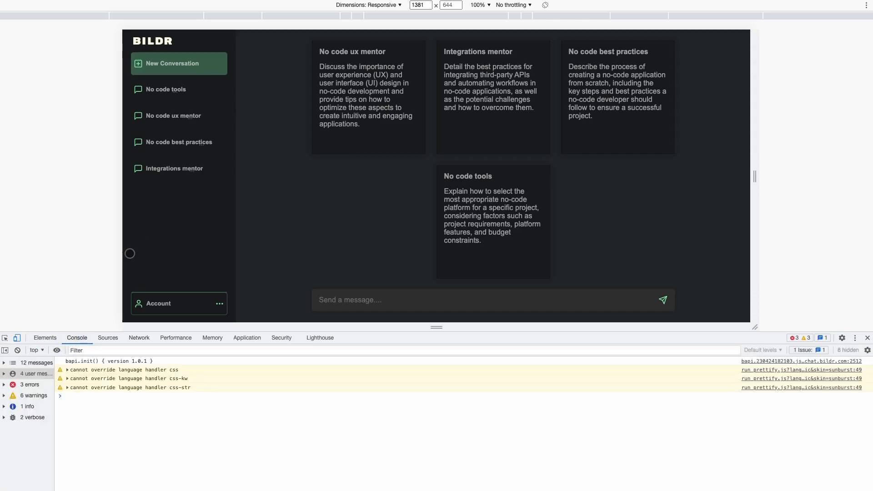
pyautogui.click(173, 90)
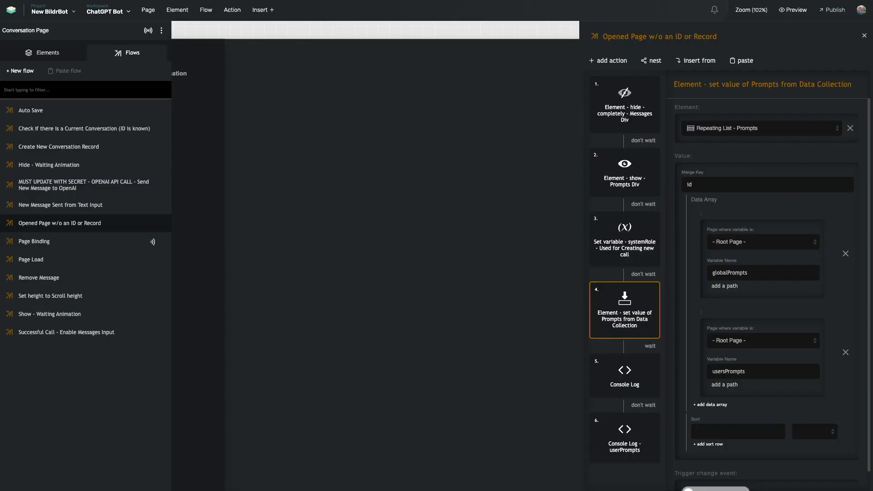
# Step: Compare the source pages in the globalPrompts Console Log and Prompts value actions, and select the main page's Conversation History div
pyautogui.click(630, 380)
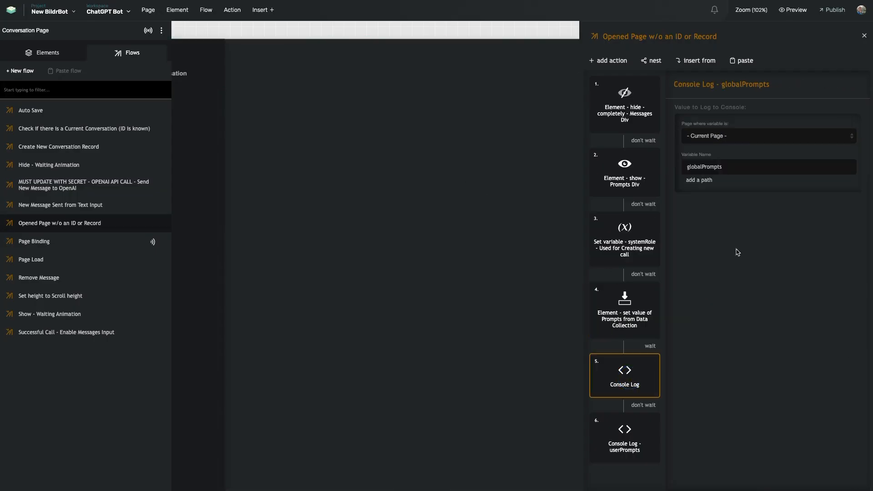
pyautogui.click(625, 333)
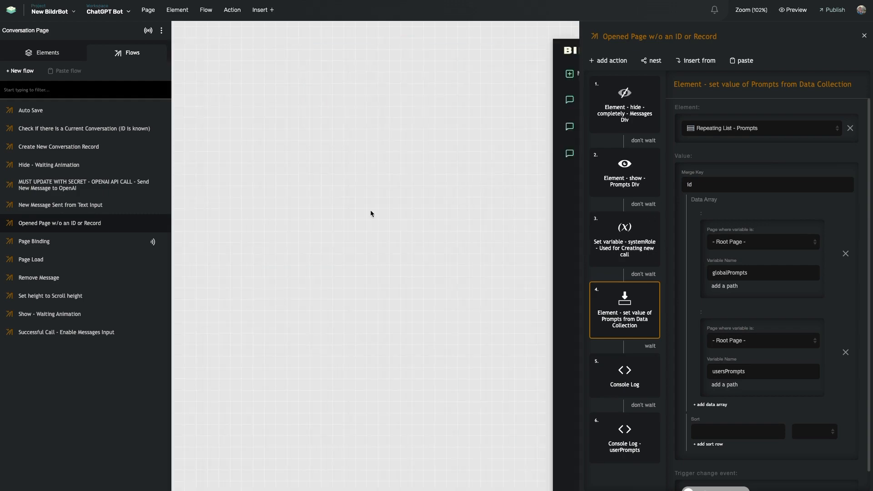
pyautogui.click(366, 178)
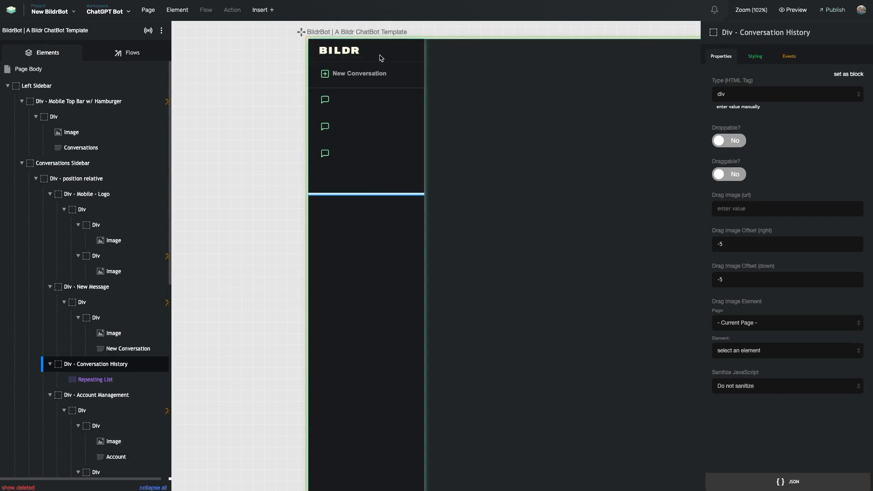
# Step: Open the project's URL routes and check which unauthenticated and authenticated pages the "/" route loads
pyautogui.hscroll(1, 381, 57)
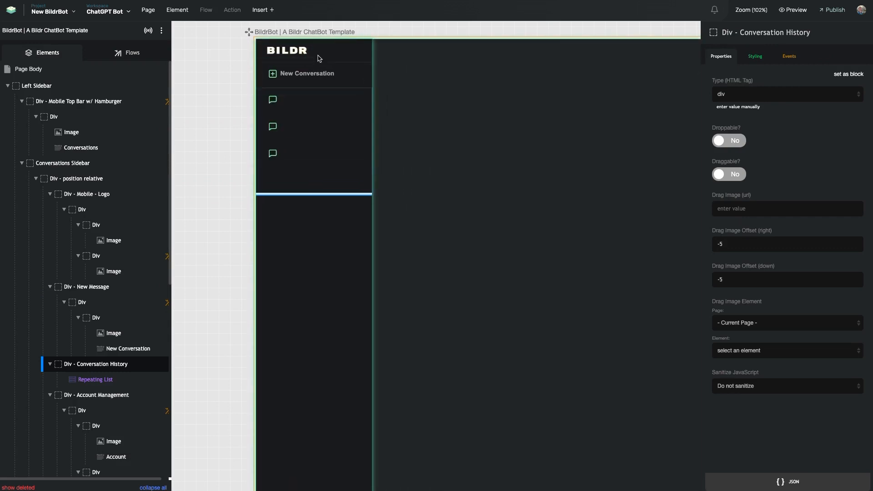
pyautogui.click(57, 11)
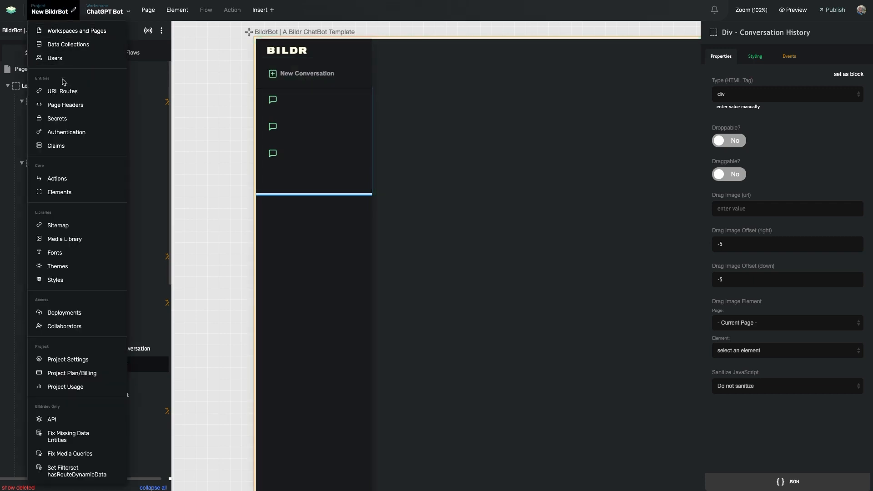
pyautogui.click(62, 92)
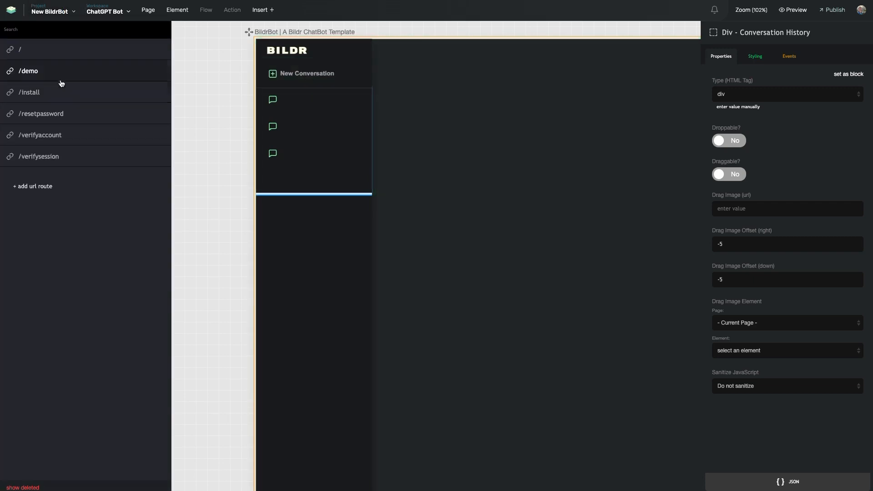
pyautogui.click(18, 50)
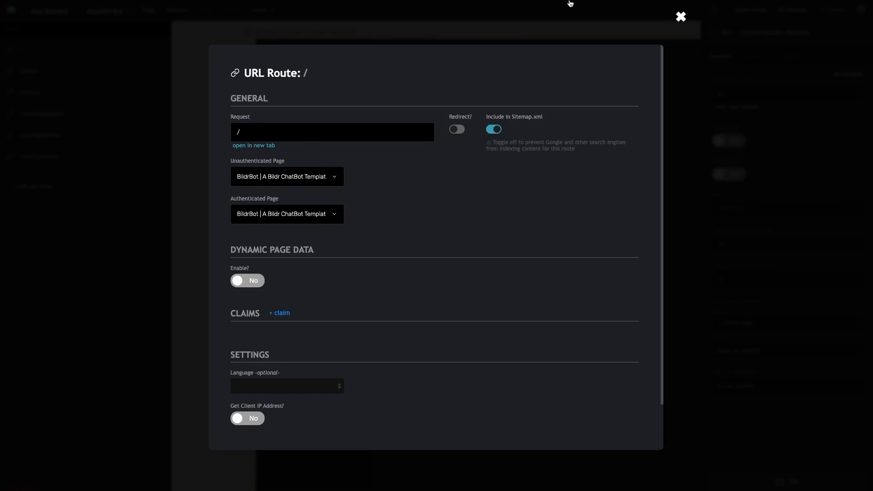
pyautogui.click(680, 17)
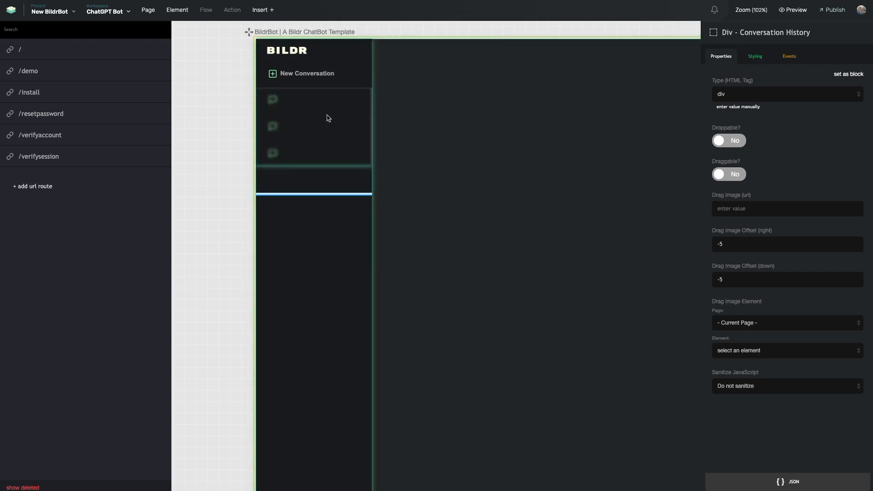
# Step: Open the Conversation Page's "Opened Page w/o an ID or Record" flow from its Page Load logic check
pyautogui.click(330, 204)
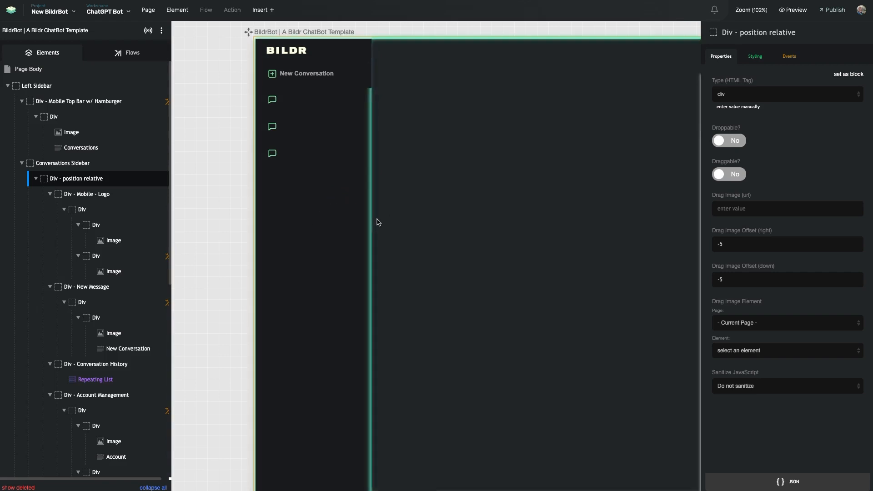
pyautogui.hscroll(5, 375, 220)
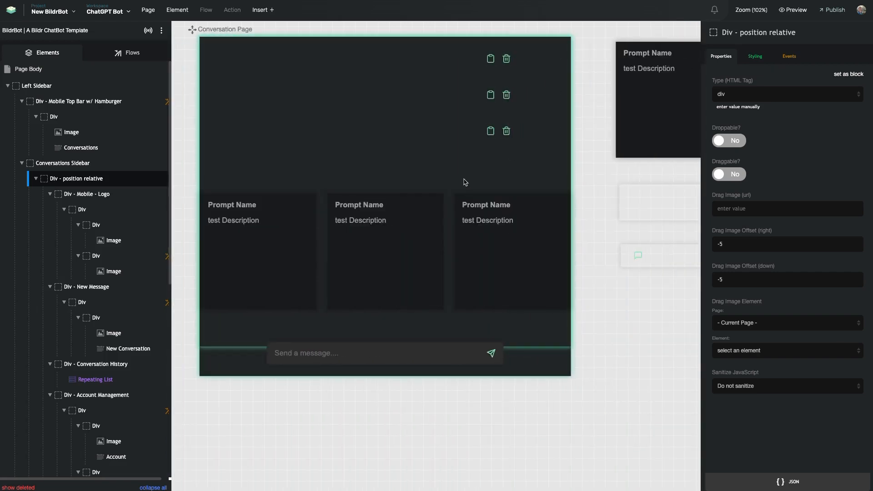
pyautogui.hscroll(-2, 434, 255)
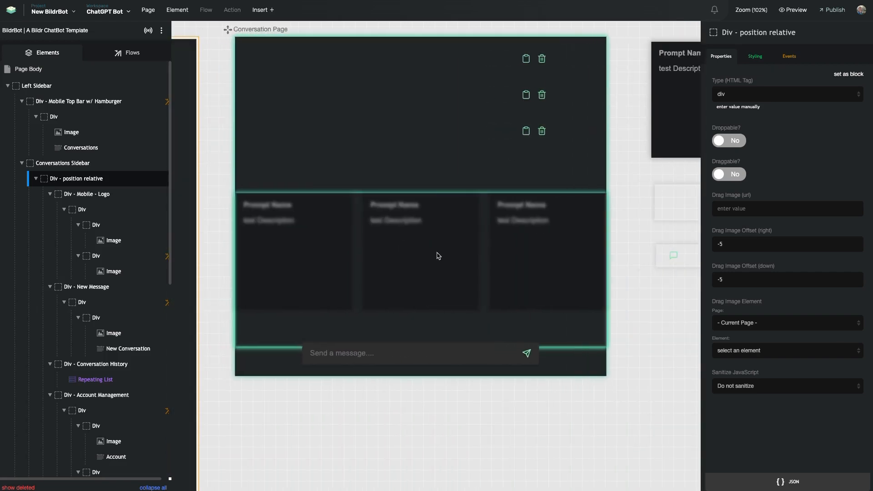
pyautogui.click(562, 185)
pyautogui.click(128, 53)
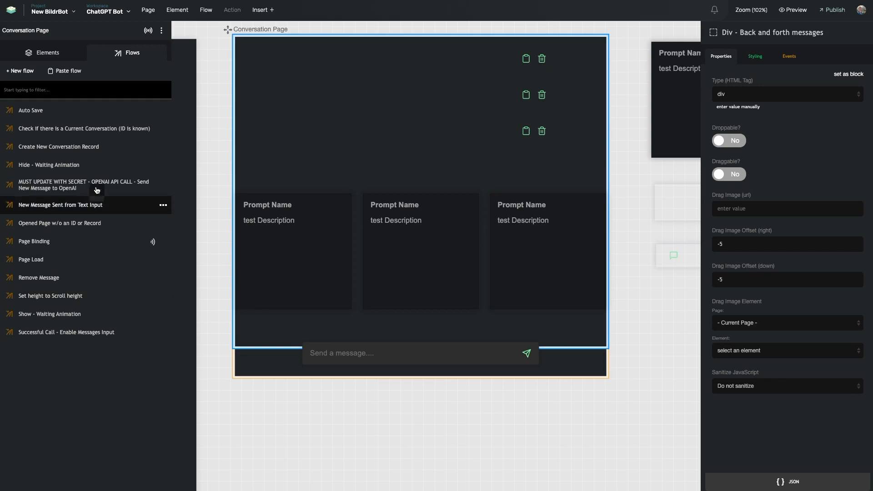
pyautogui.click(101, 150)
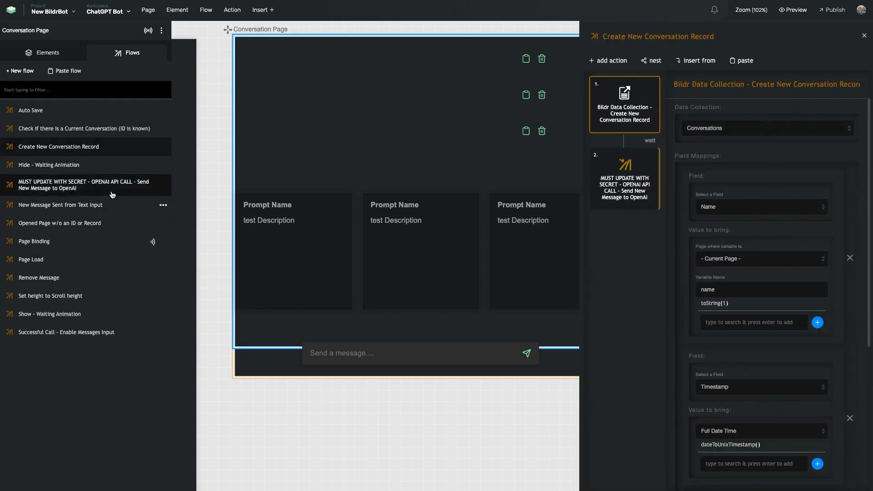
pyautogui.click(58, 260)
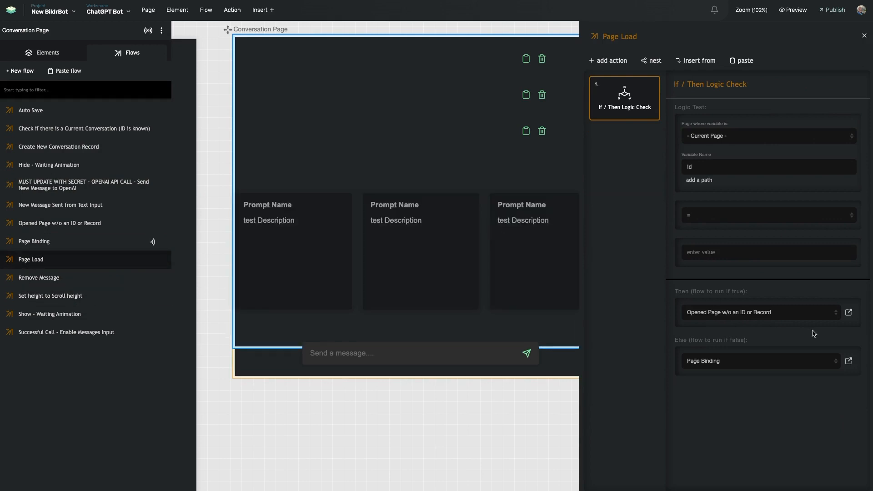
pyautogui.click(848, 314)
# Step: Set the source page to Root Page in both the globalPrompts and userPrompts Console Log actions
pyautogui.click(635, 386)
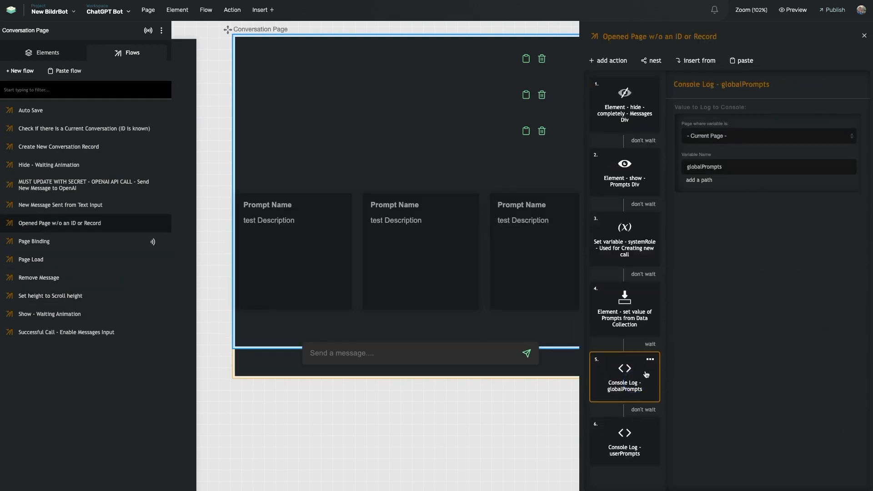
pyautogui.click(710, 139)
pyautogui.click(714, 147)
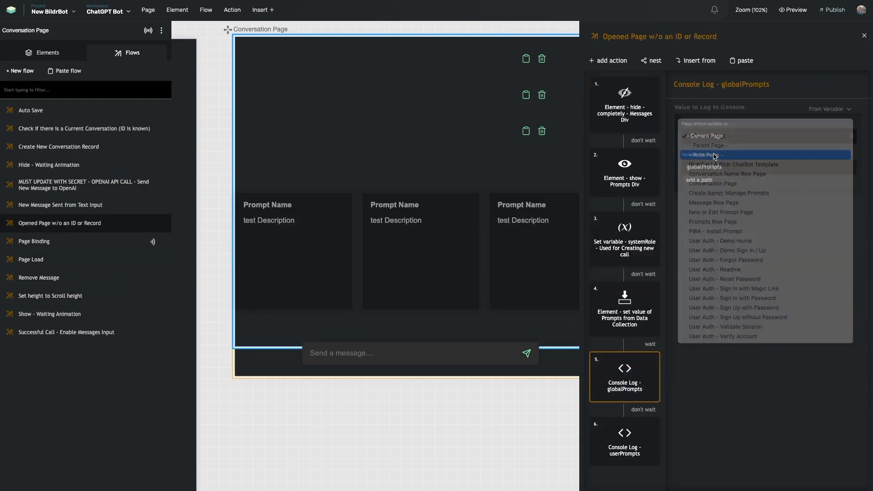
pyautogui.click(624, 428)
pyautogui.click(737, 143)
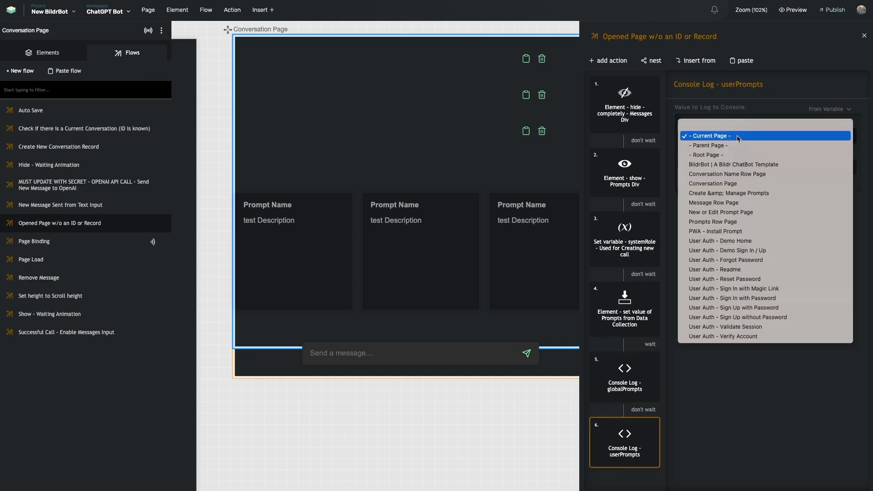
pyautogui.click(727, 150)
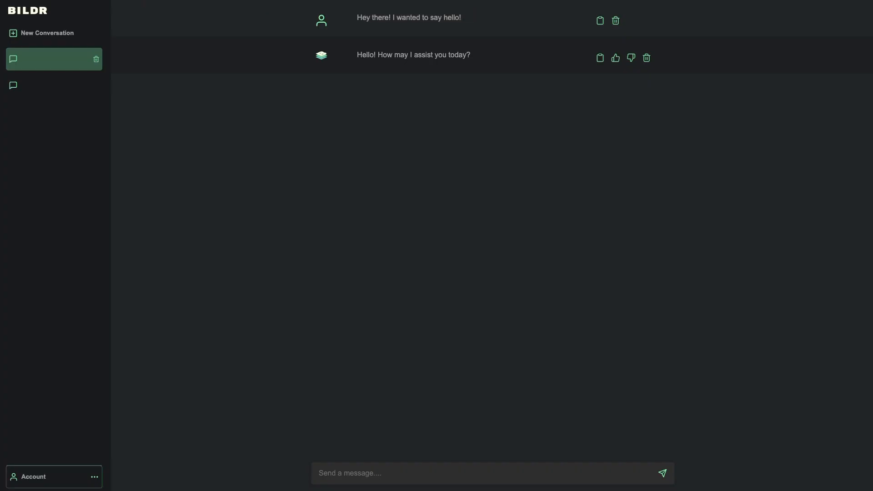
# Step: Switch to the browser preview, open its developer console, reload the page and examine the logged prompts
pyautogui.rightClick(146, 212)
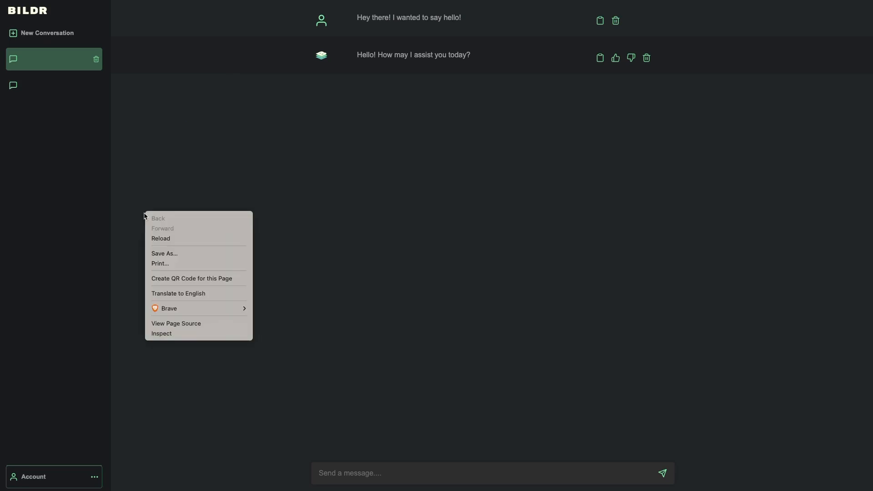
pyautogui.click(166, 335)
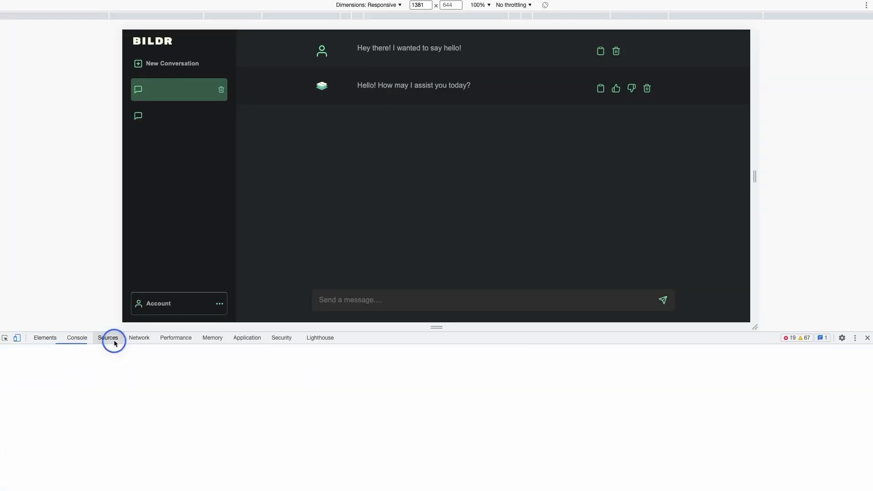
pyautogui.click(78, 338)
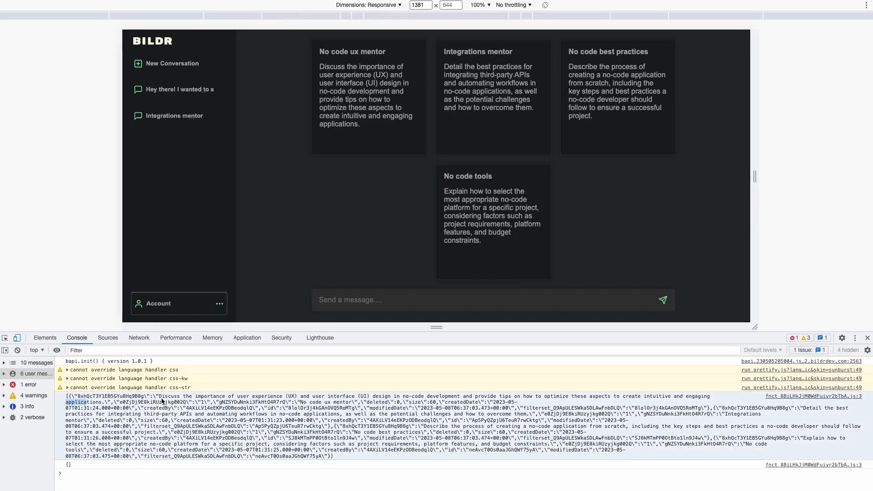
pyautogui.click(83, 470)
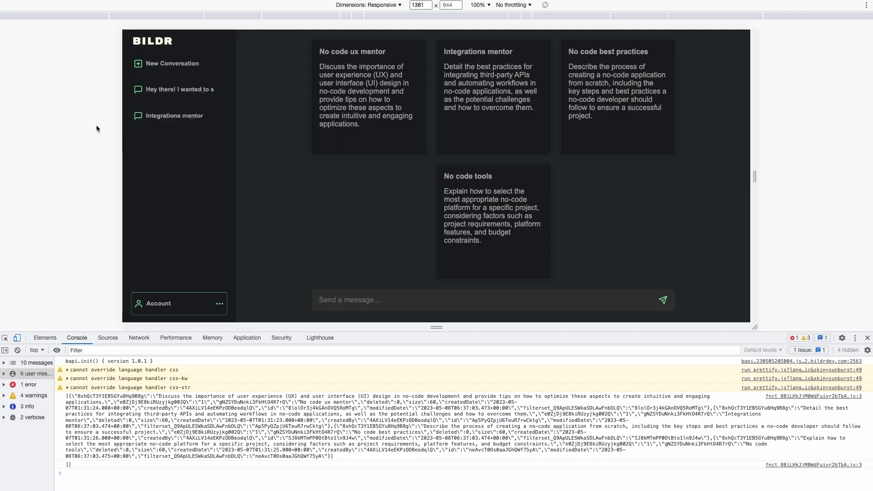
pyautogui.press('super+r')
pyautogui.moveTo(65, 396); pyautogui.dragTo(394, 446)
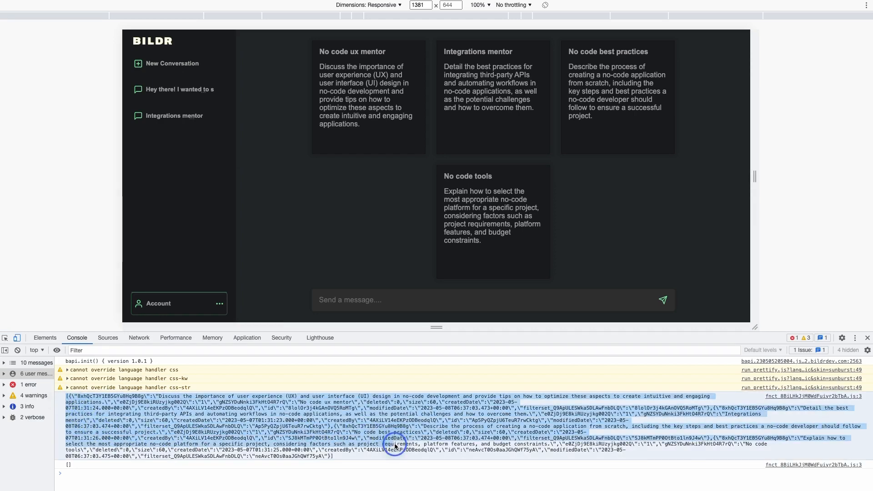
# Step: Check the preview's network requests and return to the console to examine the logged global prompts array
pyautogui.click(139, 337)
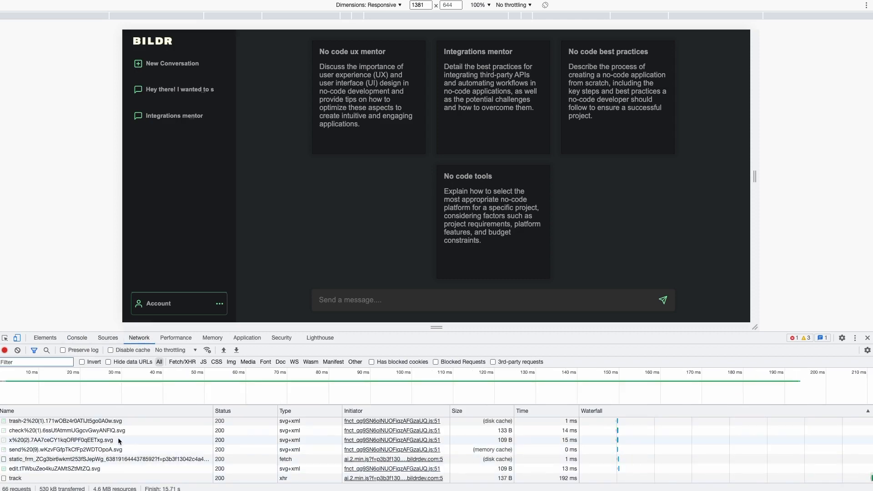
pyautogui.click(77, 337)
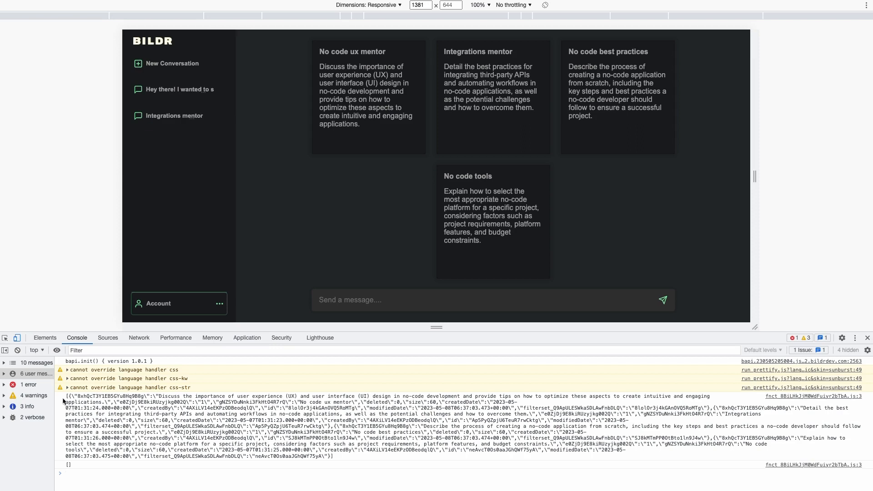
pyautogui.moveTo(64, 401); pyautogui.dragTo(333, 459)
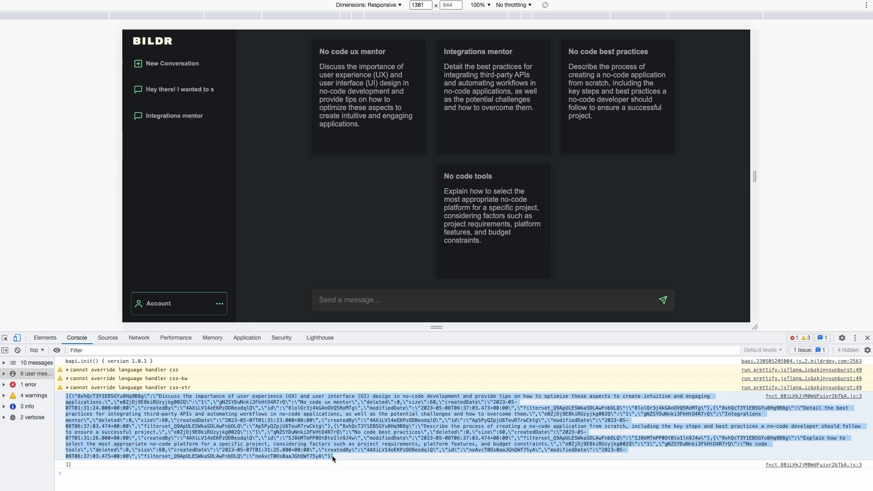
pyautogui.click(333, 458)
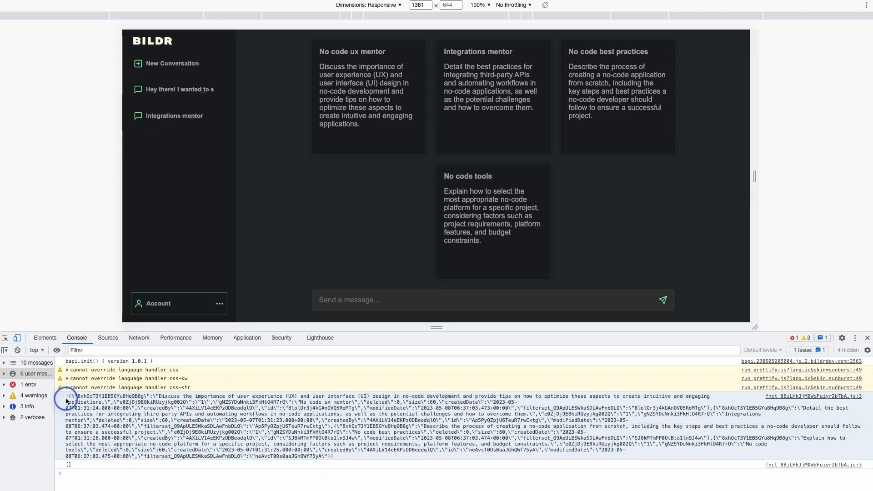
pyautogui.moveTo(66, 396); pyautogui.dragTo(274, 444)
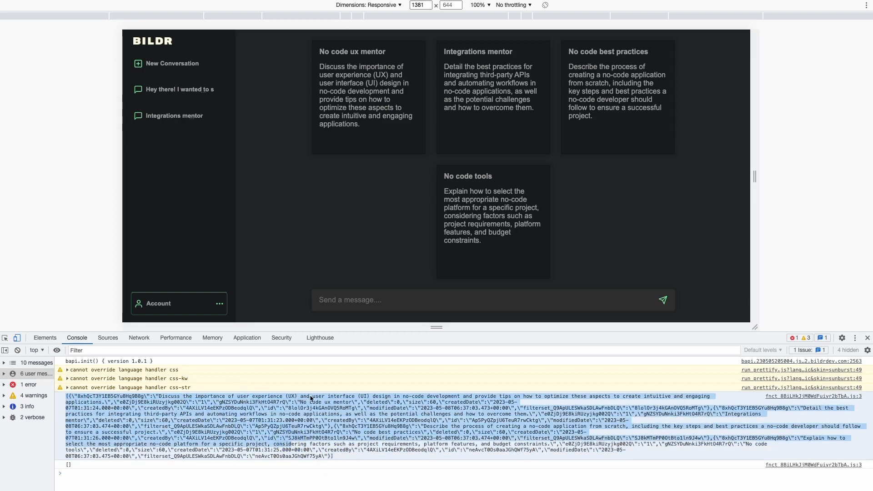
pyautogui.click(206, 411)
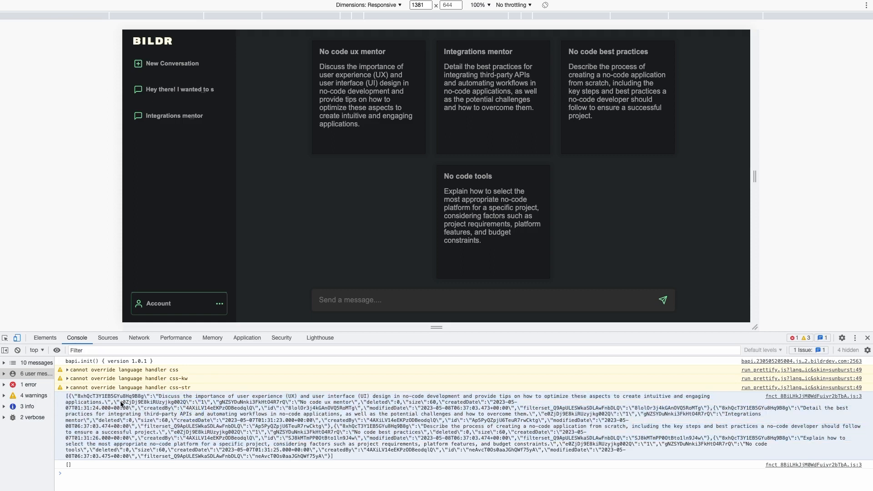
# Step: Examine the field IDs and matching description and name values in the first logged global prompt record
pyautogui.moveTo(79, 398); pyautogui.dragTo(141, 399)
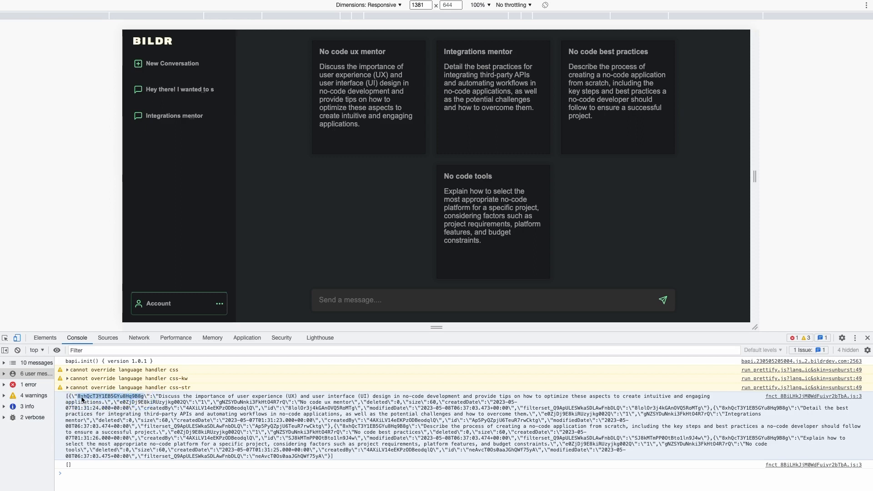
pyautogui.moveTo(159, 398); pyautogui.dragTo(309, 398)
pyautogui.moveTo(121, 404); pyautogui.dragTo(184, 403)
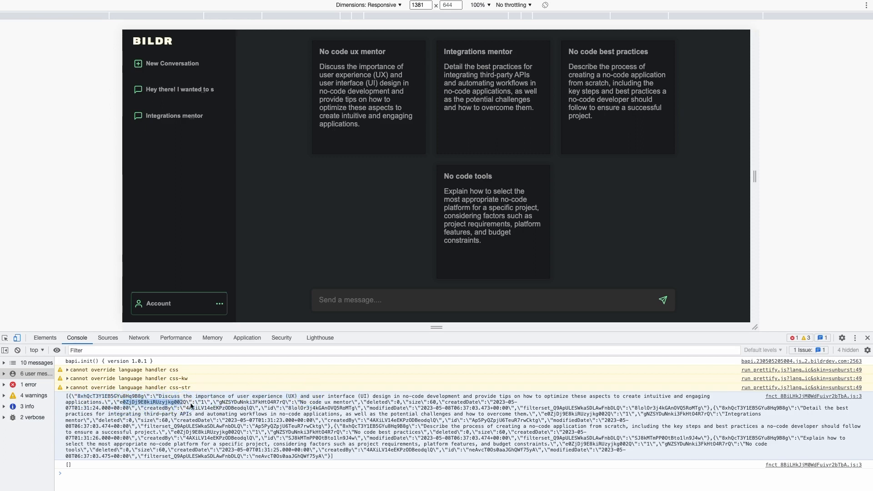
pyautogui.click(206, 404)
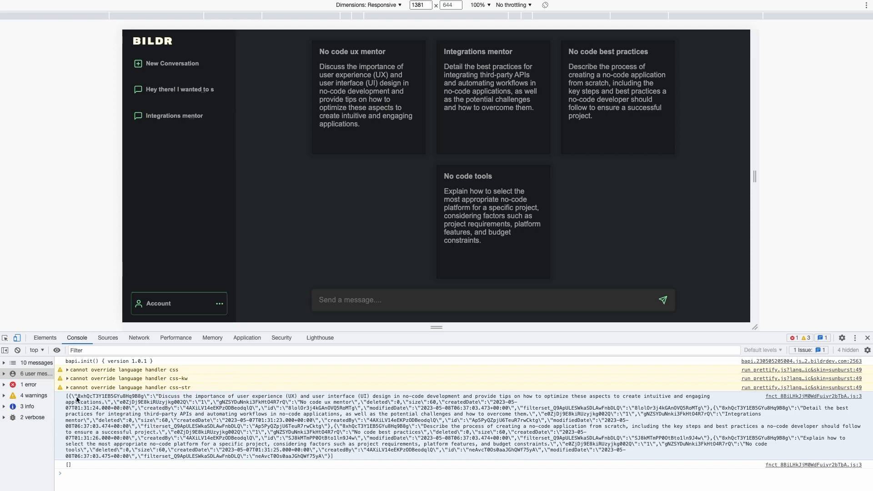
pyautogui.moveTo(77, 398); pyautogui.dragTo(199, 402)
pyautogui.click(181, 402)
pyautogui.moveTo(120, 401); pyautogui.dragTo(285, 404)
pyautogui.click(284, 405)
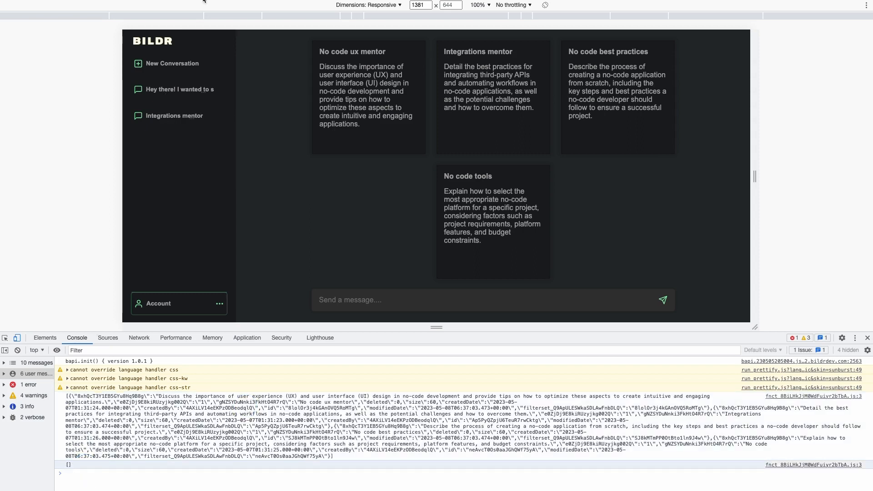
# Step: Open the Your Prompts page from the account options in the preview
pyautogui.click(171, 304)
pyautogui.click(169, 278)
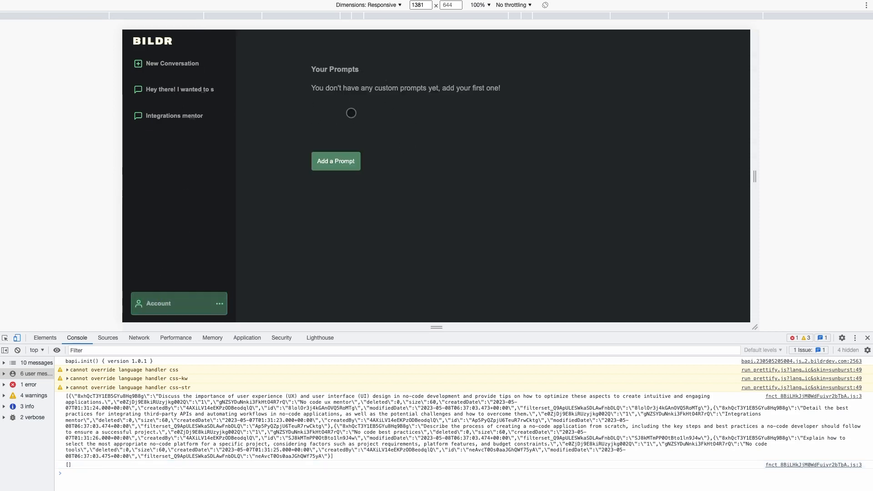
pyautogui.moveTo(320, 89); pyautogui.dragTo(451, 90)
# Step: Add a custom prompt titled "I want to add my own prompt!" with the description "Please let me!"
pyautogui.click(336, 166)
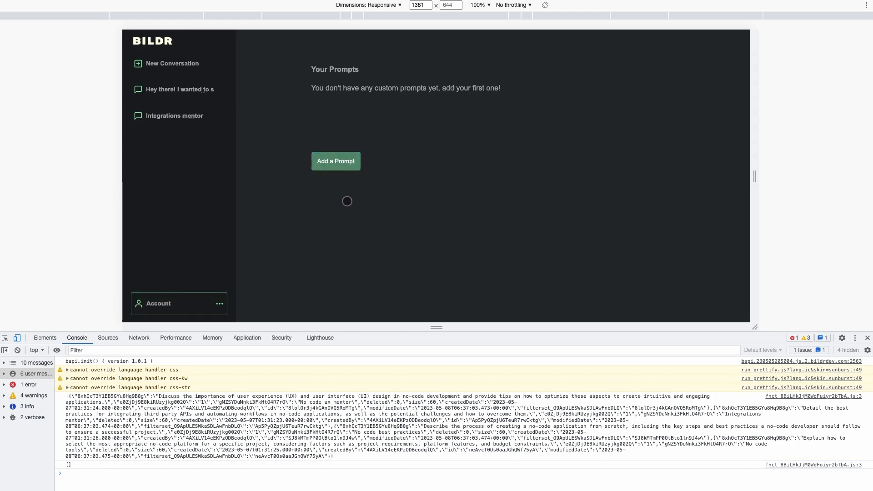
pyautogui.click(346, 166)
pyautogui.click(415, 113)
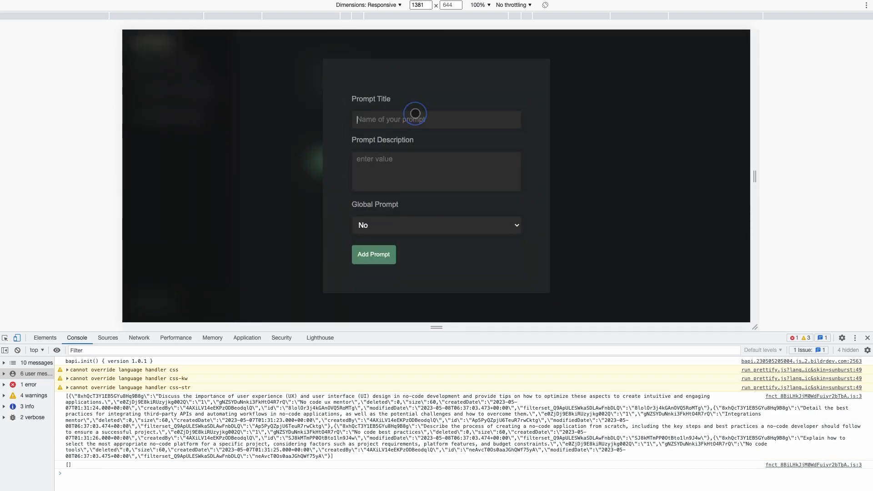
pyautogui.write('I want to add my own prompt!')
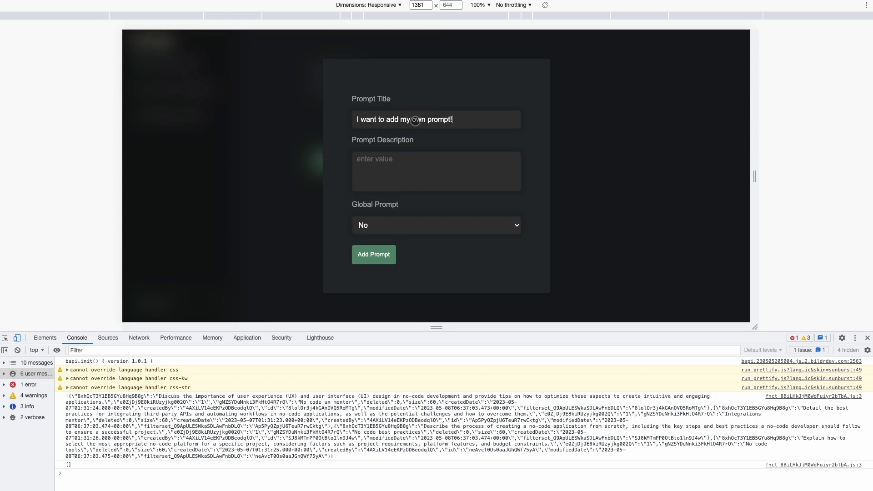
pyautogui.click(414, 161)
pyautogui.write('Please let me!')
pyautogui.click(376, 254)
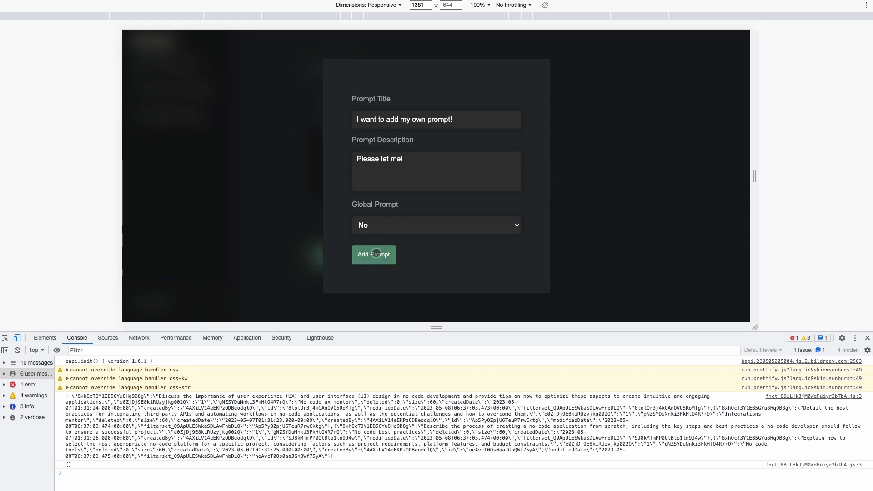
# Step: Close the prompt form, start a new conversation, reload the preview, and examine the logged global and user prompt arrays
pyautogui.click(221, 200)
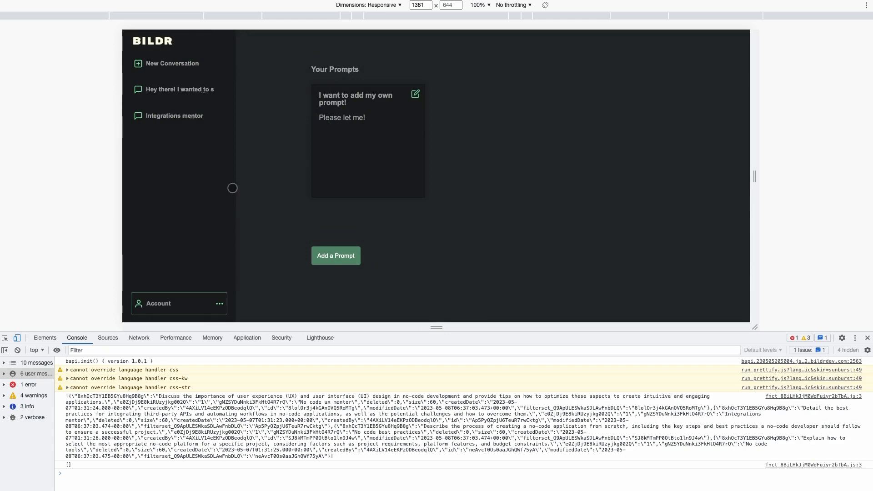
pyautogui.click(170, 71)
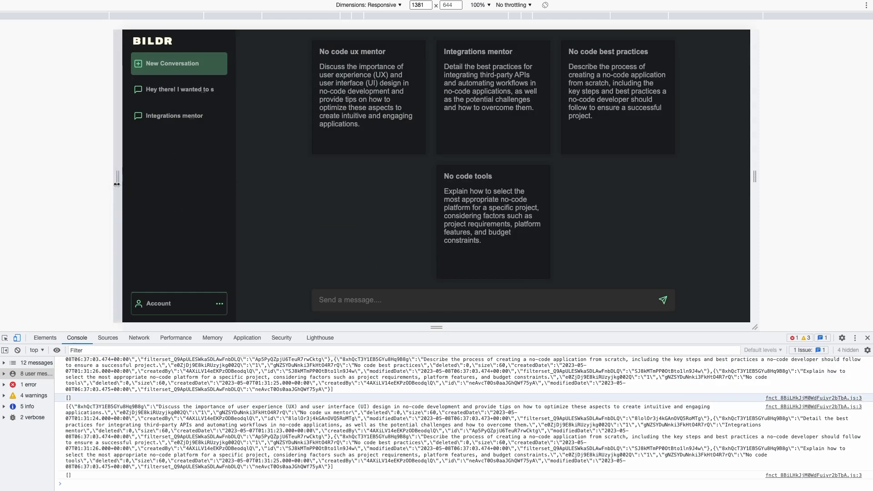
pyautogui.press('super+r')
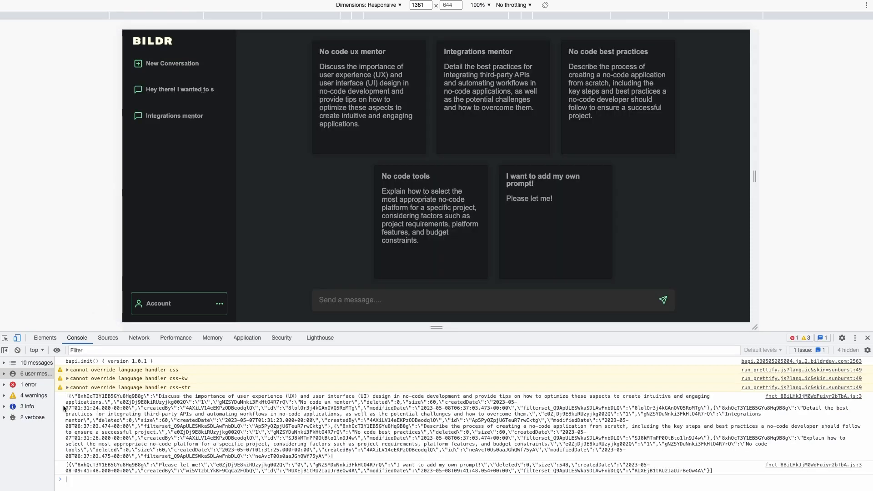
pyautogui.moveTo(66, 401); pyautogui.dragTo(351, 460)
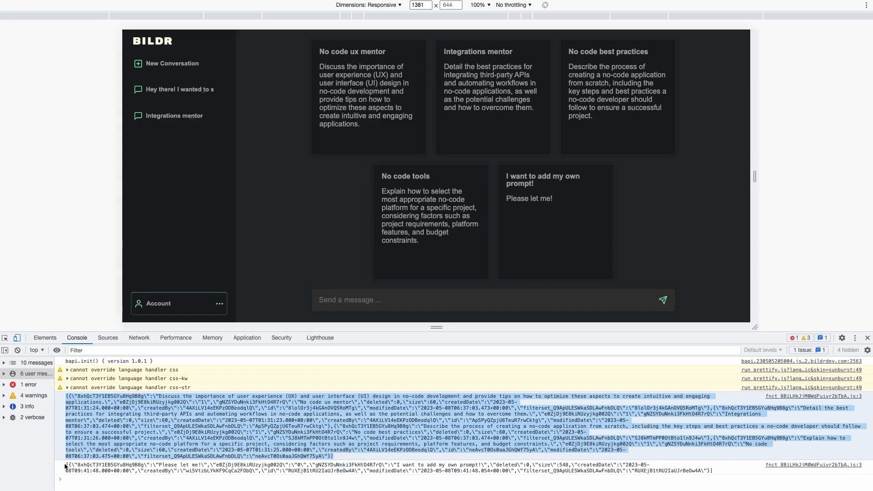
pyautogui.moveTo(65, 465); pyautogui.dragTo(473, 474)
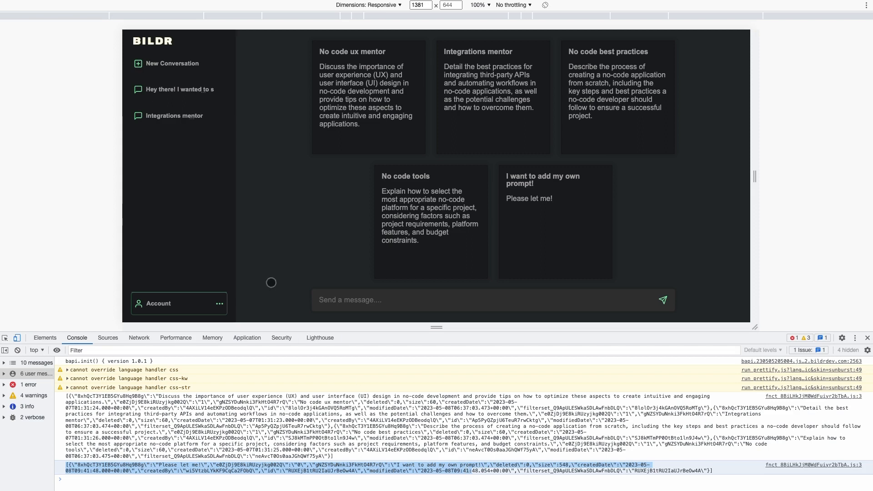
# Step: Edit the custom prompt on the Your Prompts page to set Global Prompt to Yes, then save and close the form
pyautogui.click(191, 303)
pyautogui.click(172, 279)
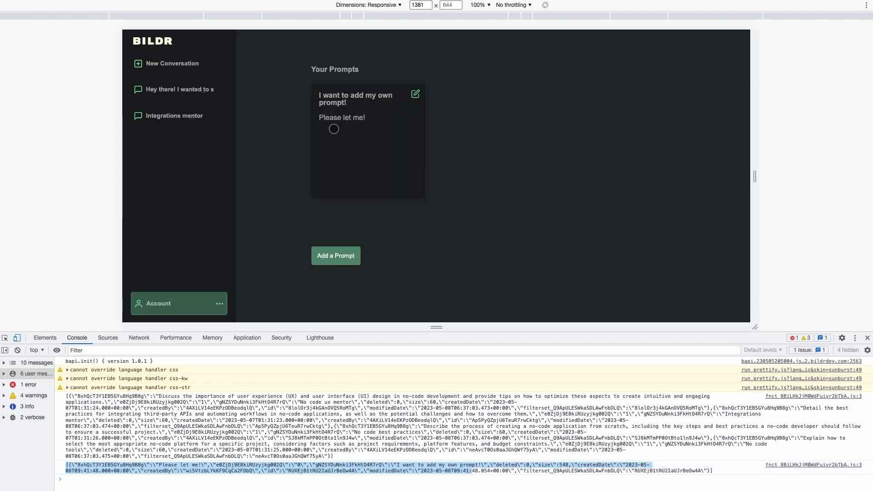
pyautogui.click(416, 95)
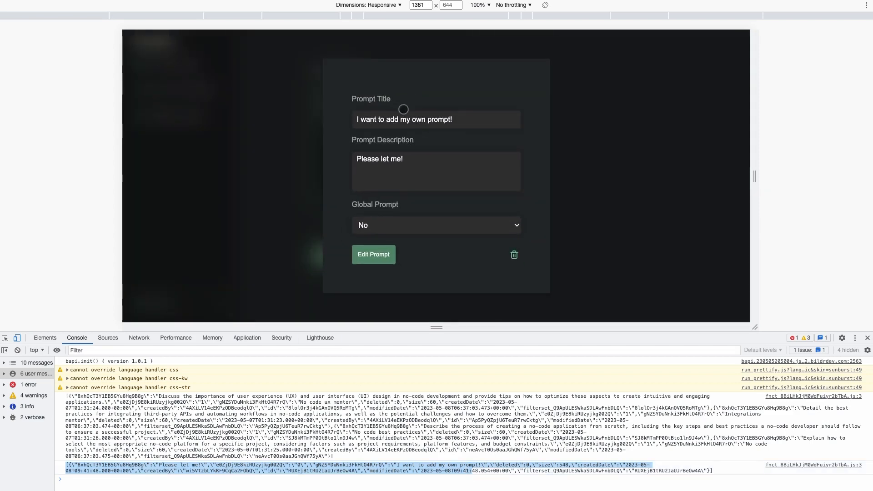
pyautogui.click(389, 226)
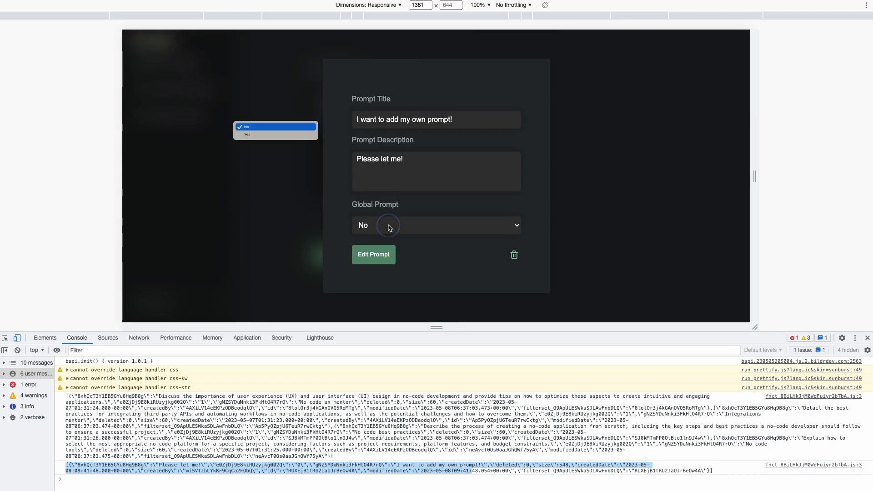
pyautogui.click(279, 135)
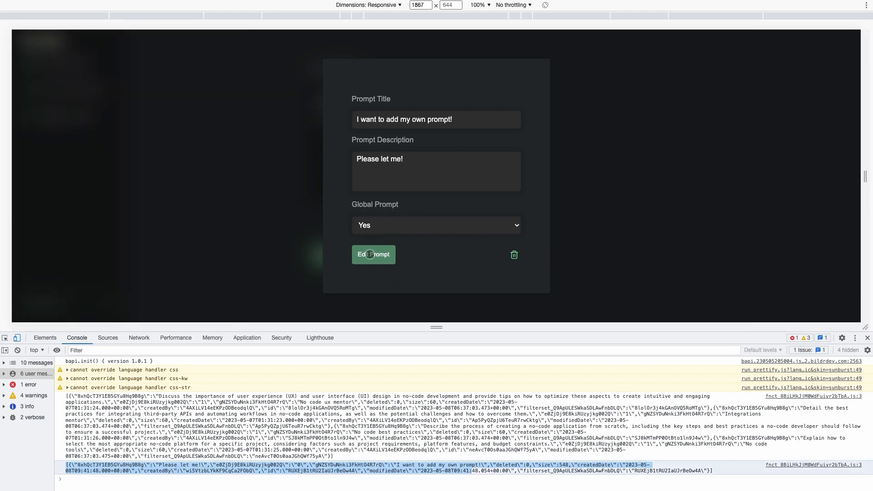
pyautogui.click(366, 254)
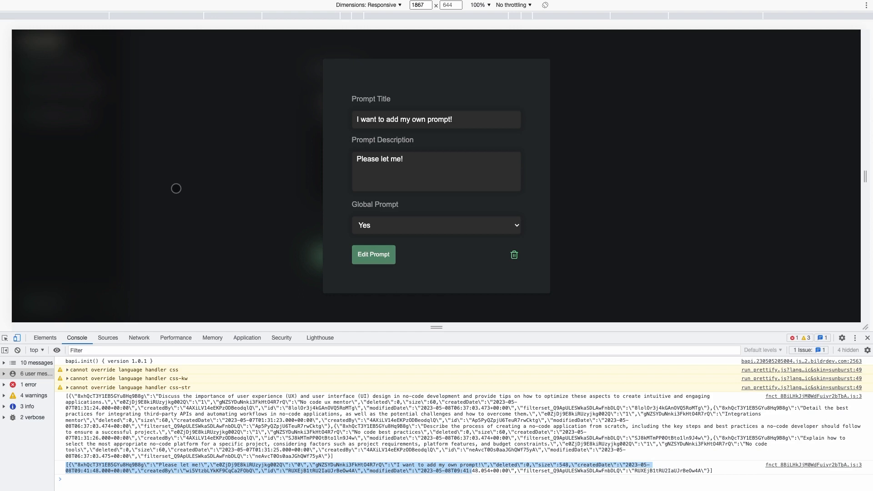
pyautogui.click(176, 188)
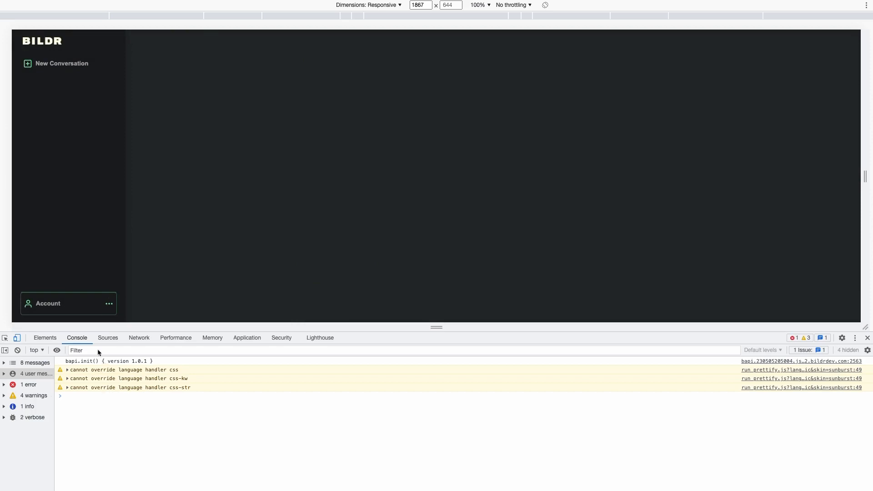
# Step: Examine the logged user prompts and search the console for "please let" to locate the custom prompt in both arrays
pyautogui.click(62, 470)
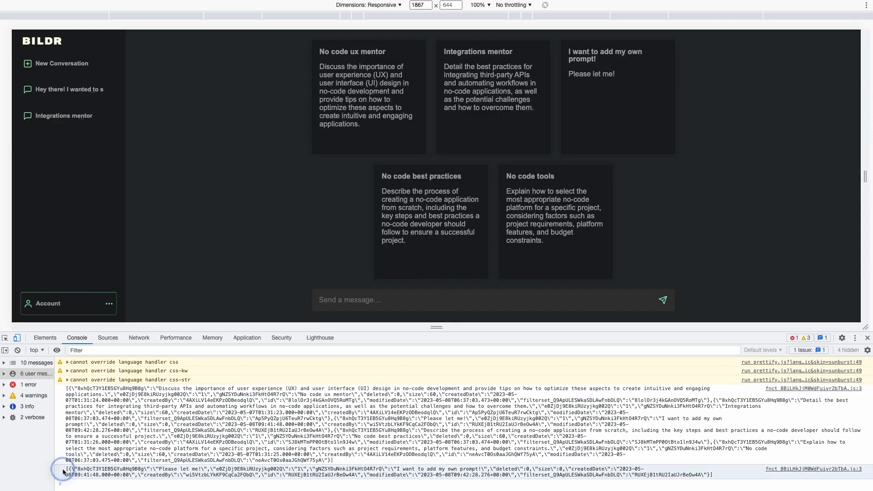
pyautogui.moveTo(63, 471); pyautogui.dragTo(342, 475)
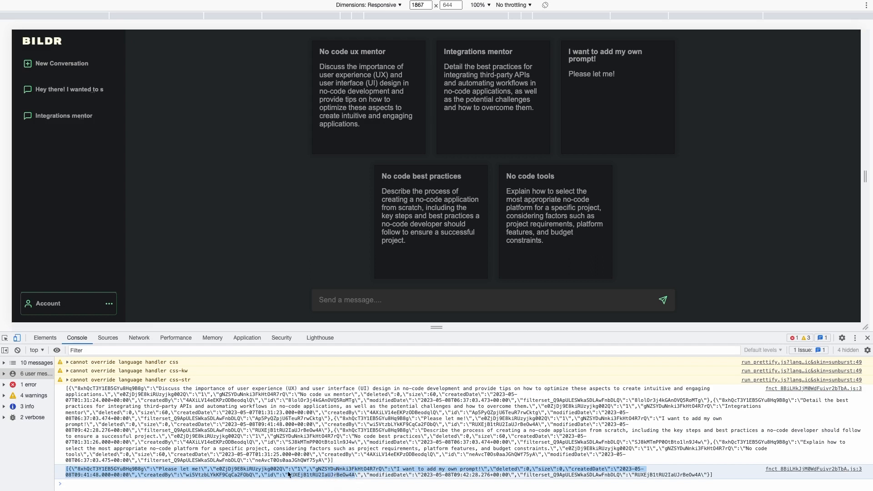
pyautogui.click(264, 472)
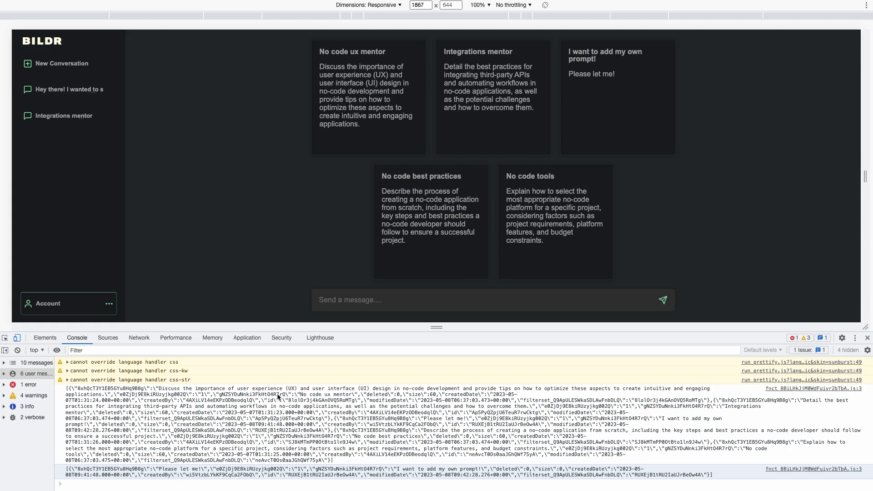
pyautogui.click(201, 401)
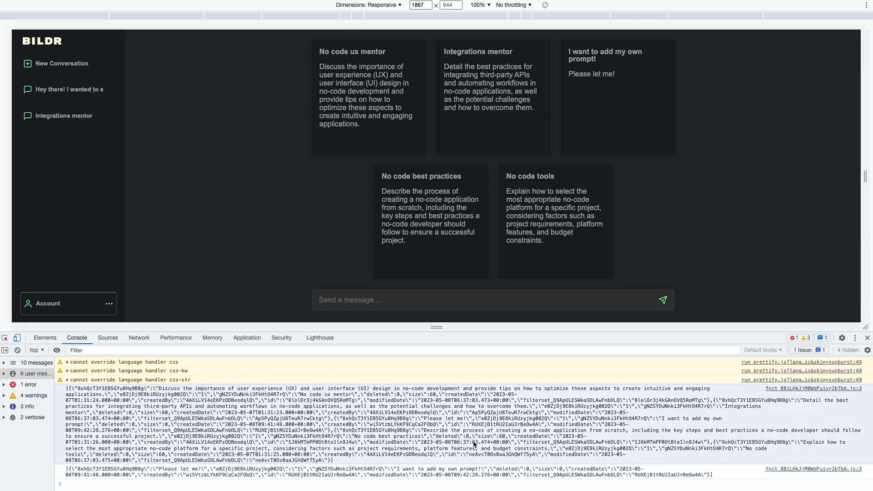
pyautogui.hotkey('ctrl', 'f')
pyautogui.write('please')
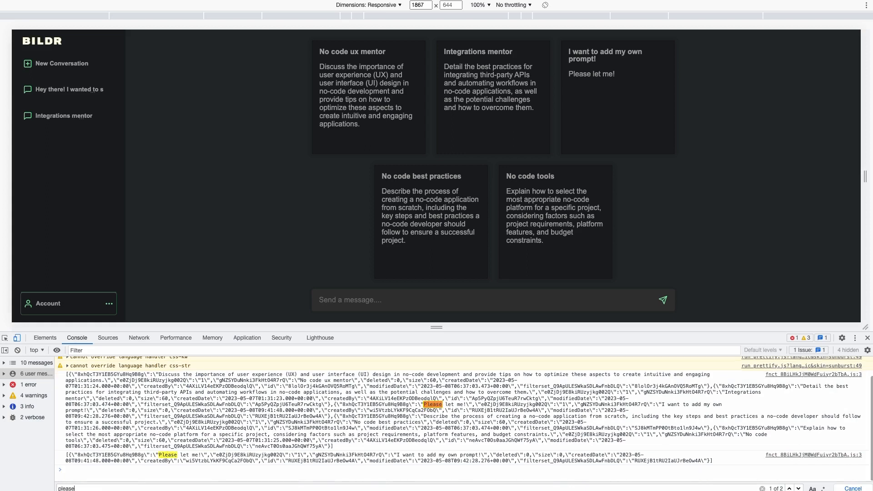
pyautogui.write(' let')
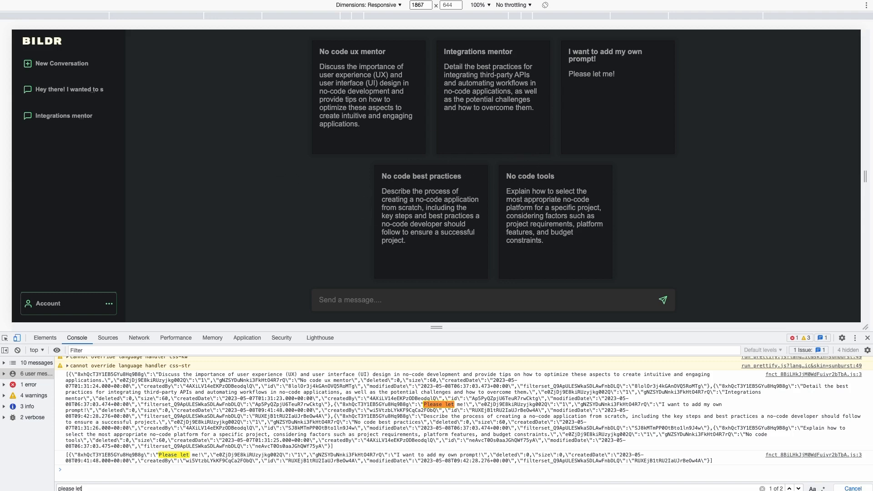
# Step: Check the Conversation Page canvas in the Bildr editor and return to the preview to enter "ad" as a message
pyautogui.click(182, 1)
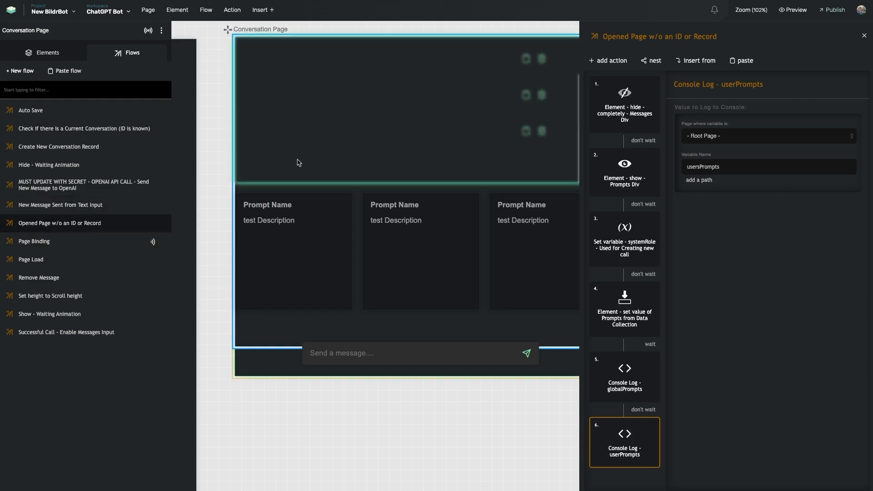
pyautogui.hscroll(5, 381, 175)
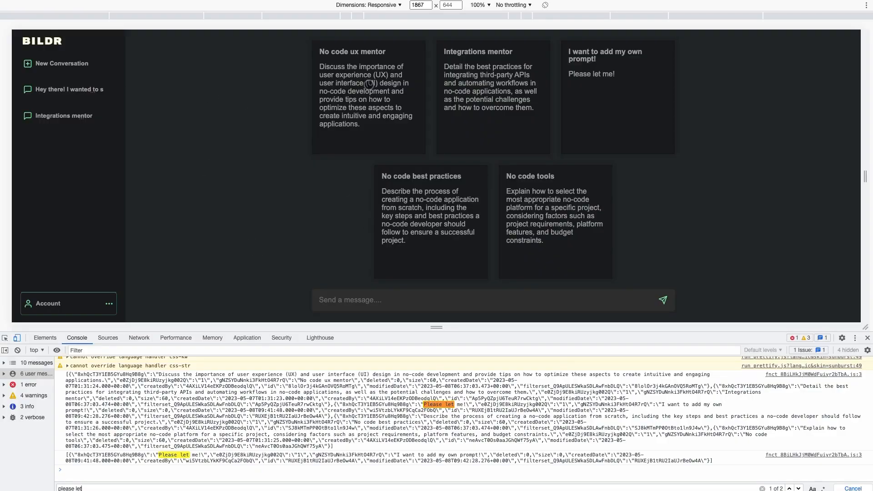
pyautogui.click(360, 299)
pyautogui.write('ad')
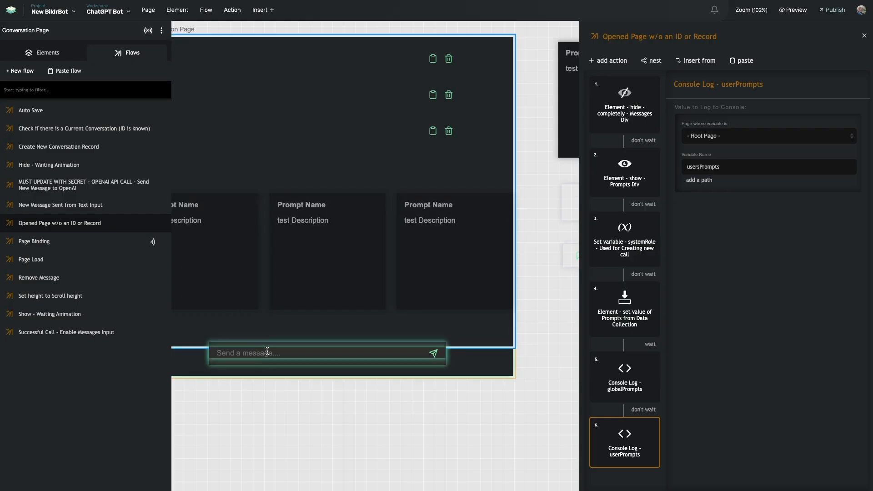
# Step: Switch to the Bildr editor and inspect the events of the send icon image beside the message input
pyautogui.click(266, 353)
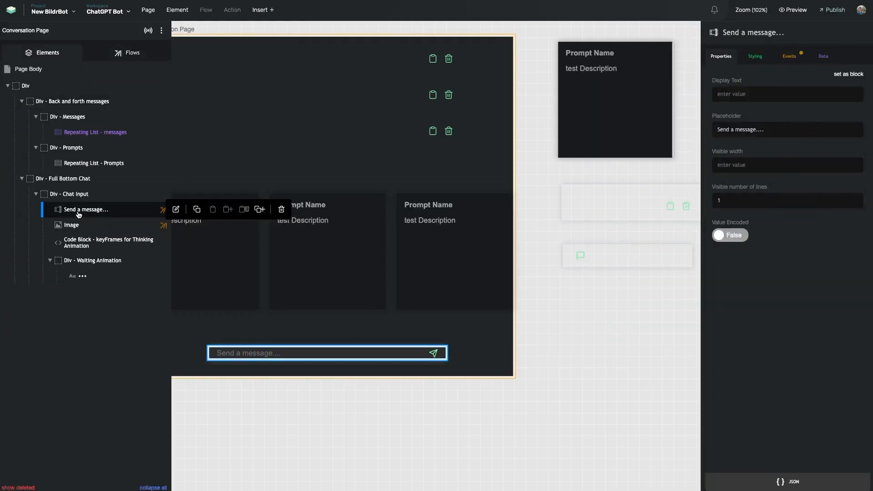
pyautogui.moveTo(87, 215)
pyautogui.click(74, 228)
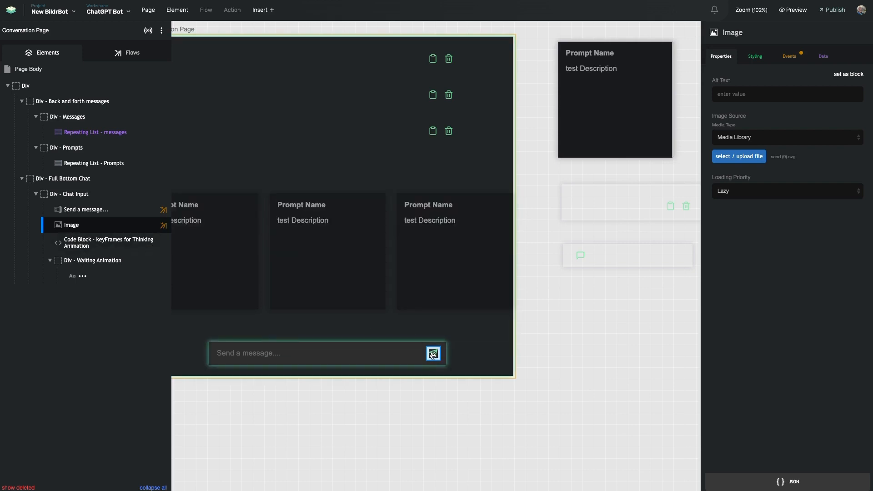
pyautogui.moveTo(162, 214)
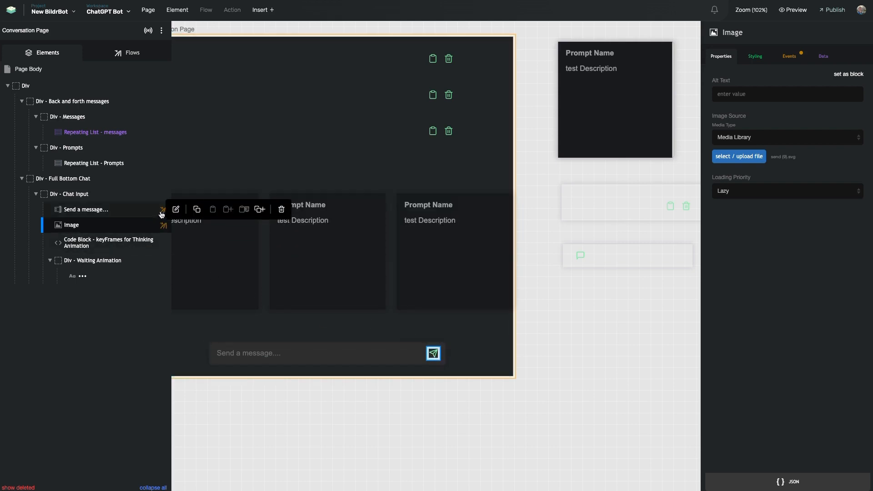
pyautogui.click(788, 56)
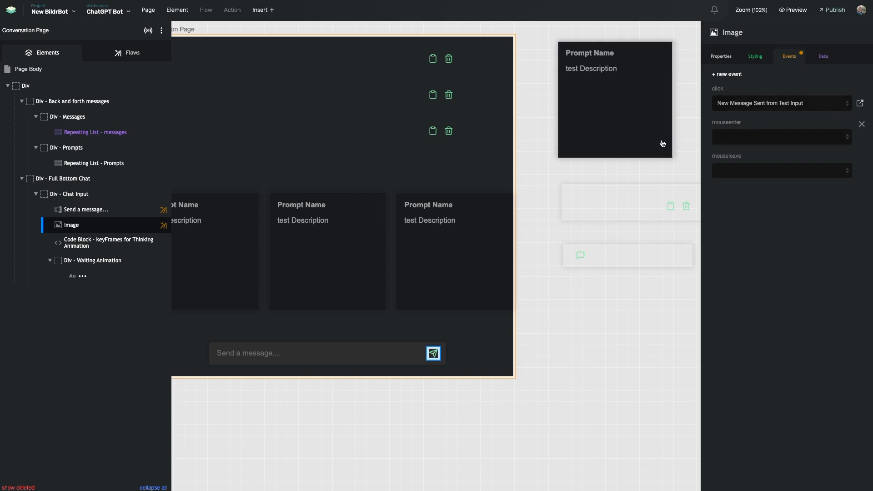
# Step: Review the message input's keypress and keyup events and open the Set height to Scroll height flow
pyautogui.click(110, 213)
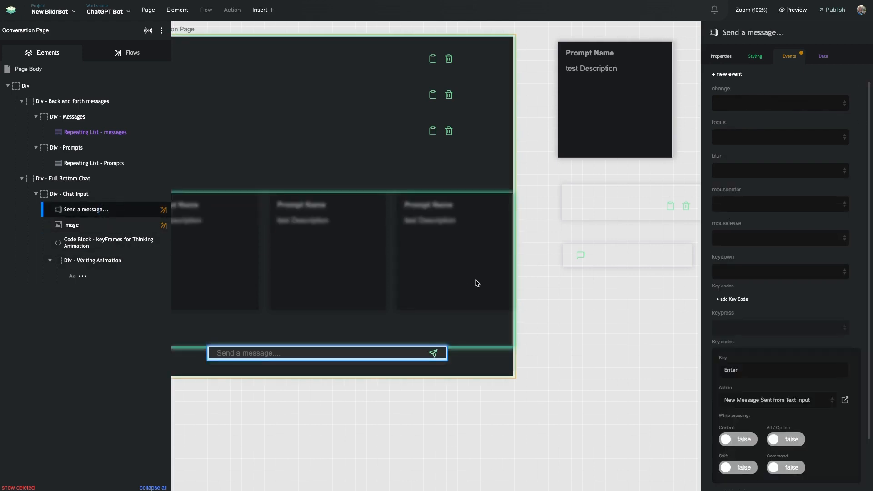
pyautogui.scroll(-2, 768, 336)
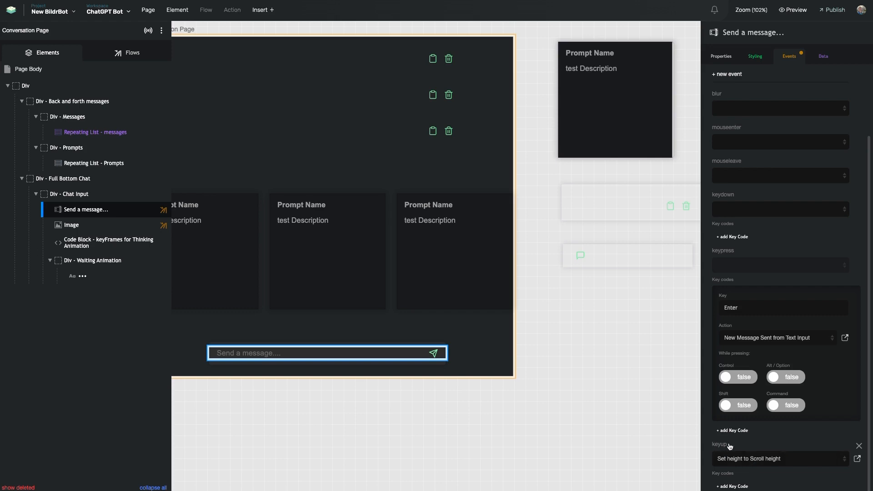
pyautogui.click(857, 459)
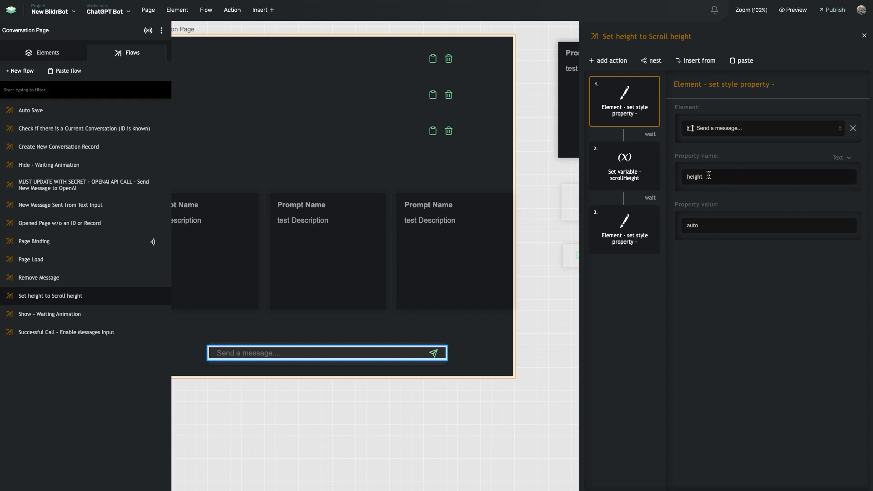
# Step: Examine the flow's actions that reset the message input's height, store scrollHeight as a variable and apply it in pixels
pyautogui.click(620, 173)
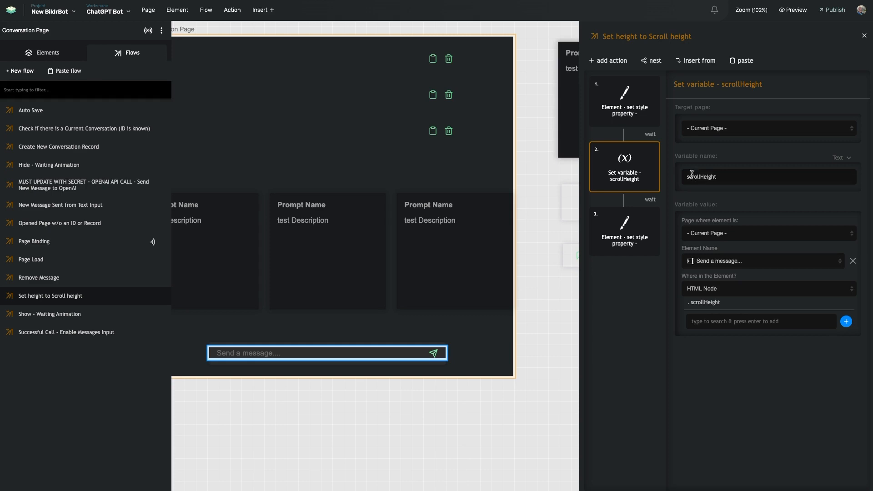
pyautogui.click(624, 100)
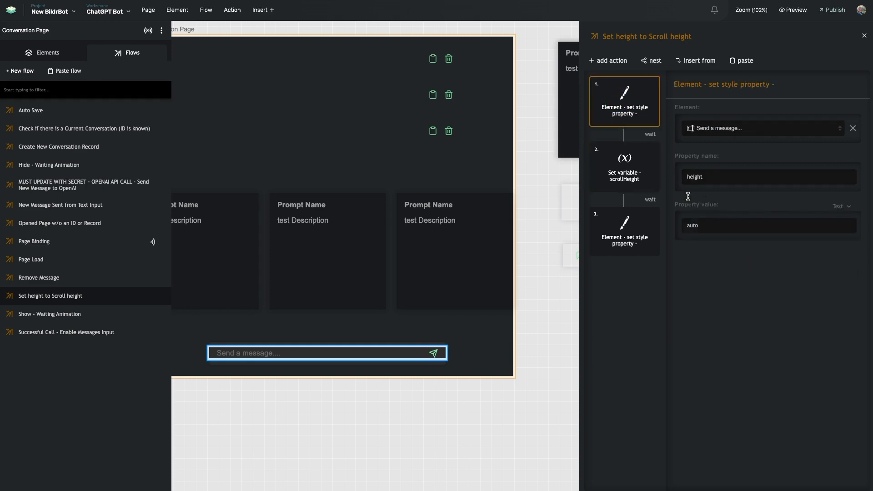
pyautogui.click(624, 165)
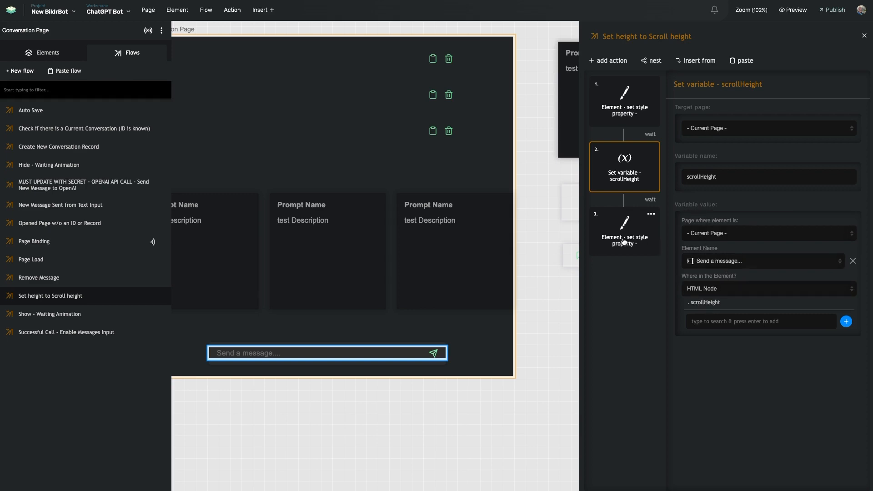
pyautogui.click(705, 319)
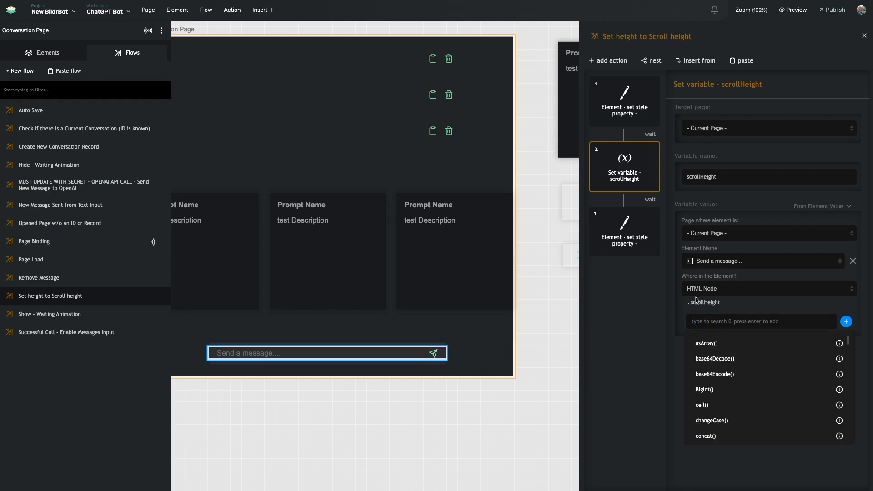
pyautogui.click(638, 277)
pyautogui.click(708, 182)
pyautogui.click(630, 240)
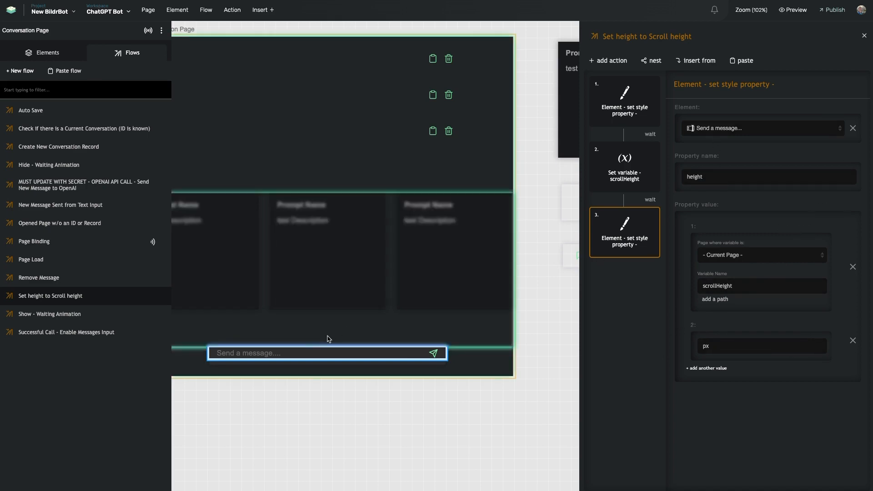
# Step: Switch to the preview and replace the "ad" message with filler text long enough to wrap over several lines
pyautogui.click(287, 352)
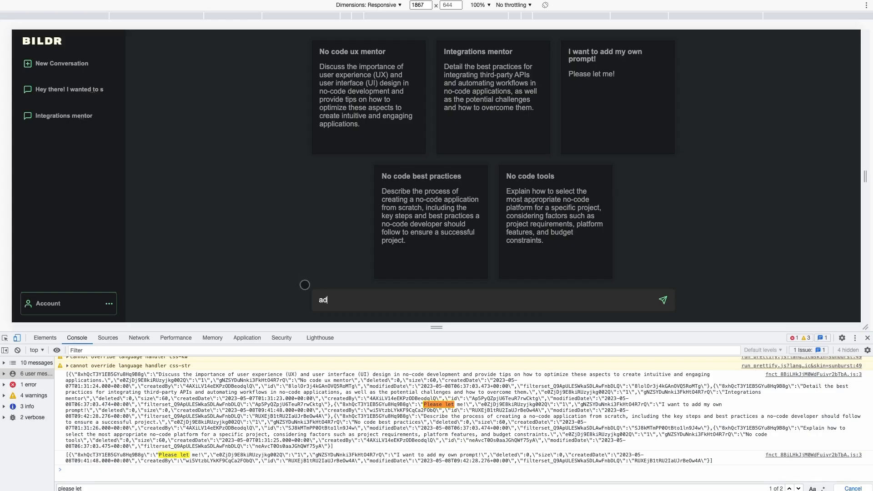
pyautogui.click(336, 300)
pyautogui.press('BackSpace')
pyautogui.press('BackSpace')
pyautogui.write("aksjdksdjfkdsjf asd'kajsdlkajsdkasj lkasjdl kasjdlkasj dkljas")
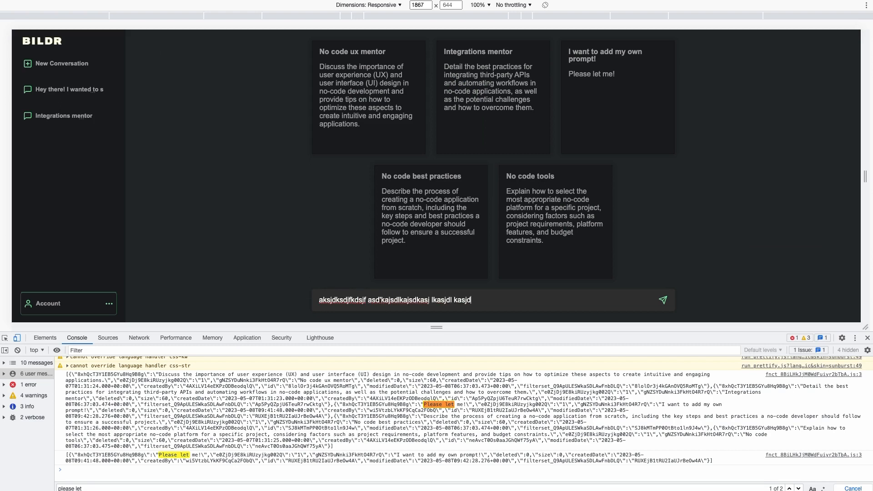
pyautogui.write('dkl jaskdj alksdj aslkdj aslkdj asdlkj')
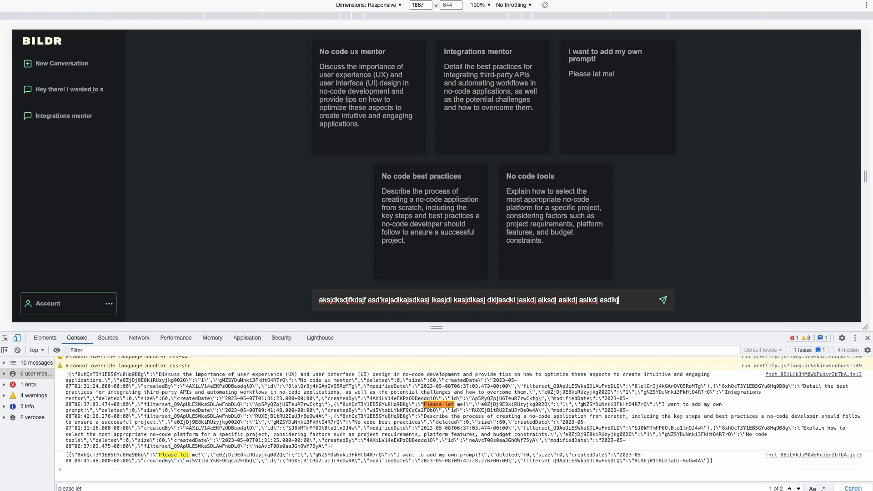
pyautogui.write(' ksjdksjdkjskjdjdsjd')
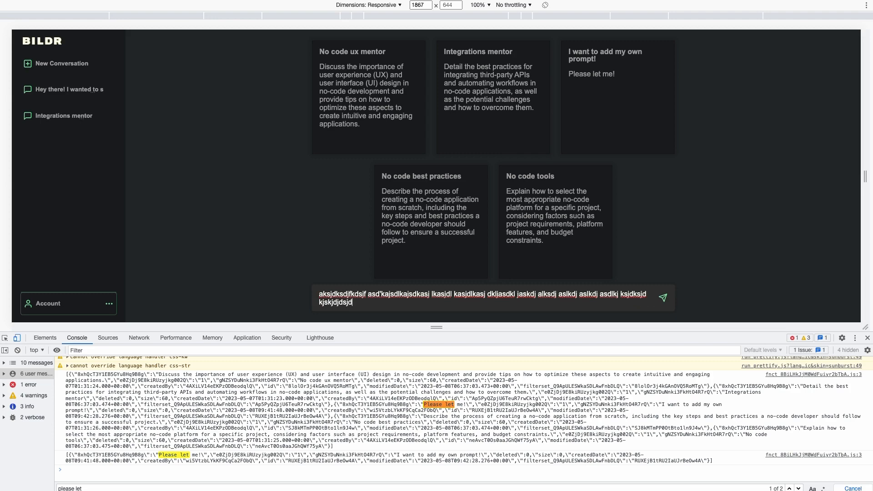
pyautogui.write('skjdksjd ksjd ksjdskdjskdjsakdjksldjaslkdjalskdjalksdjalk')
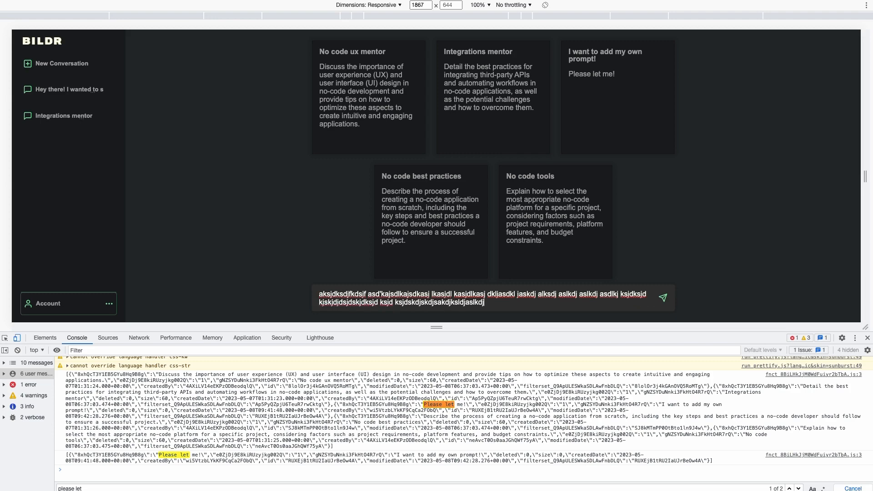
pyautogui.write('dsjakldjaksjdkalsjdalkdjalkdjaklsdjaklsdj')
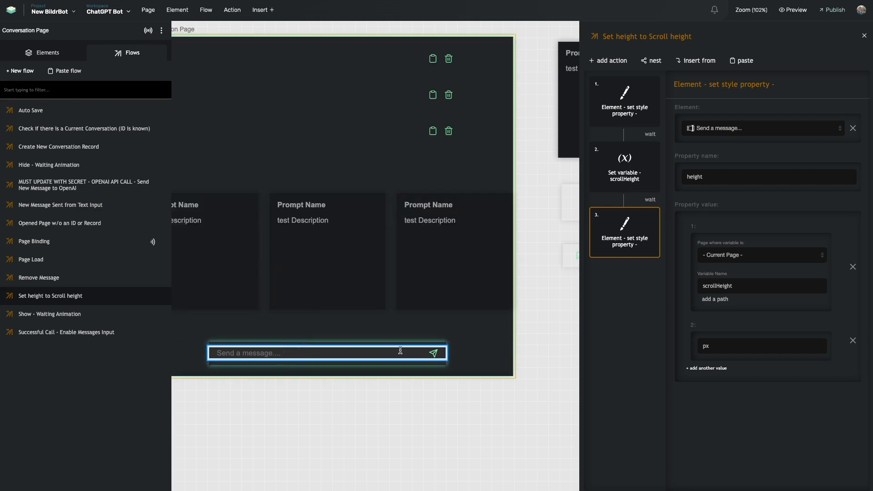
# Step: Return to the Bildr editor and open the Main Chat input text area style class of the message input
pyautogui.click(459, 358)
pyautogui.click(409, 351)
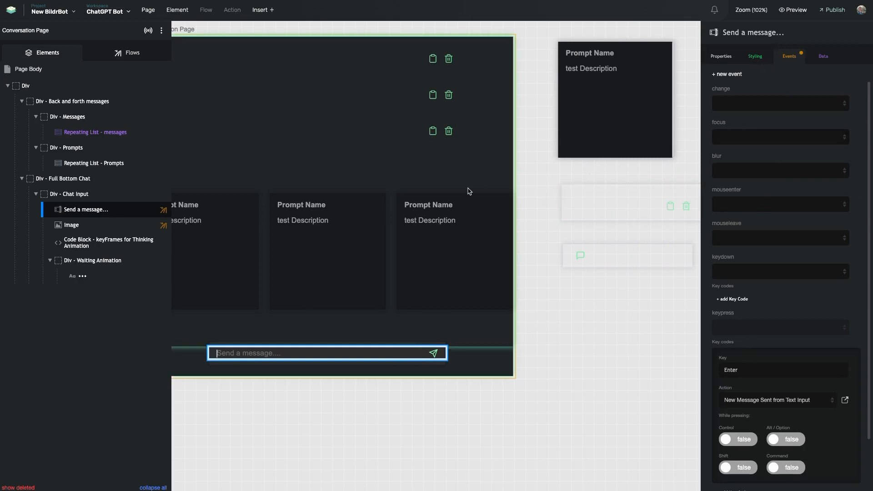
pyautogui.click(758, 59)
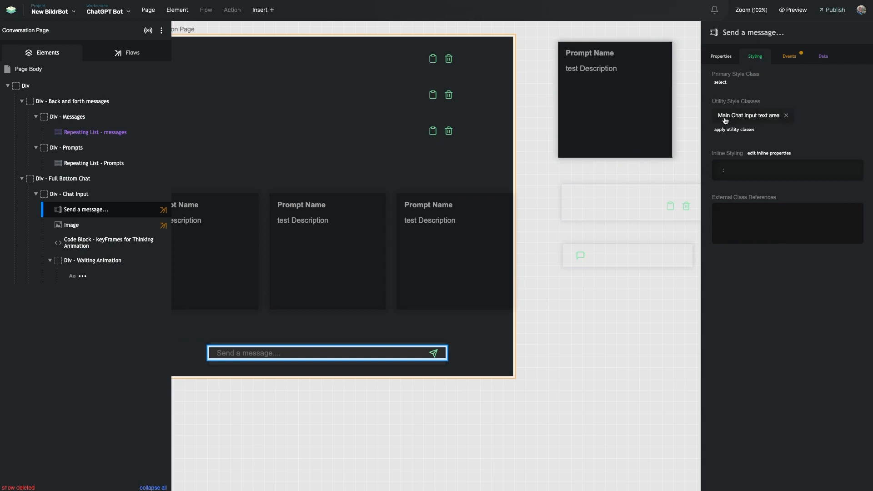
pyautogui.click(765, 118)
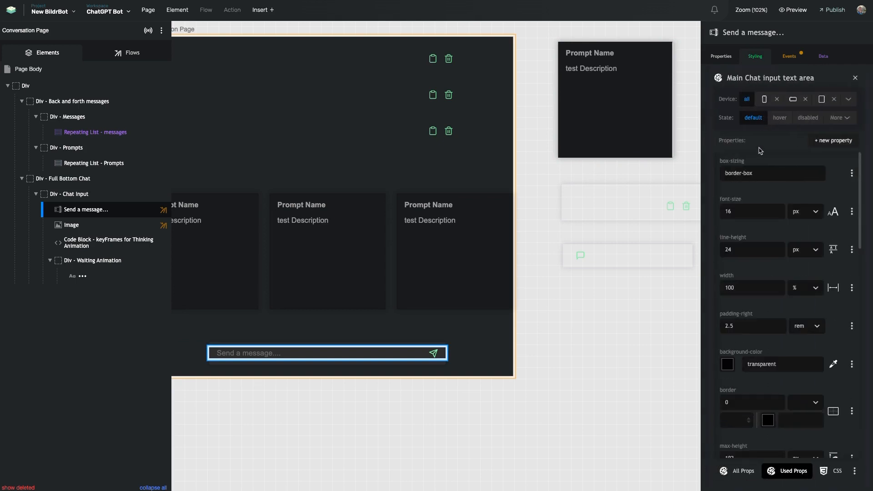
# Step: Examine the max-height property among the style class's used properties
pyautogui.scroll(-2, 745, 195)
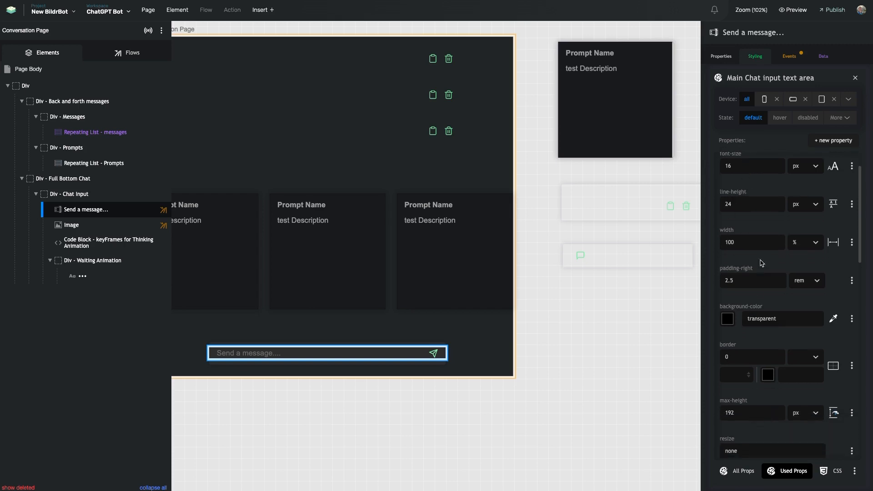
pyautogui.scroll(-6, 761, 263)
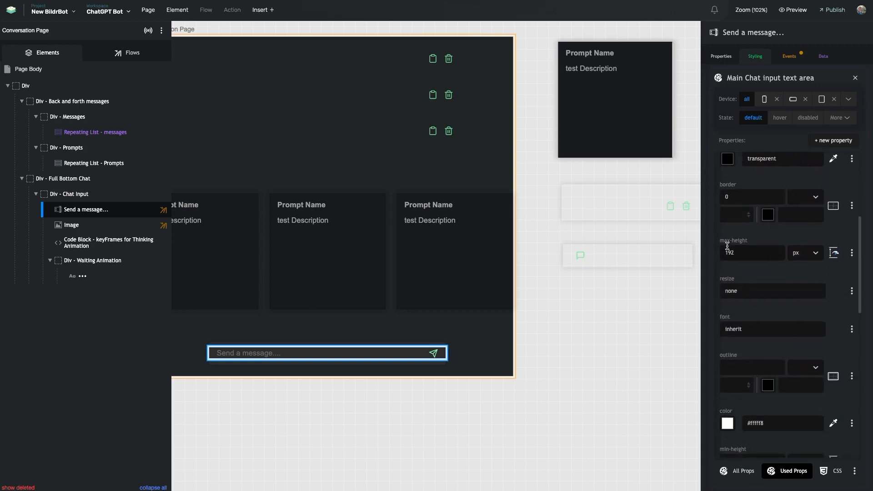
pyautogui.moveTo(721, 241); pyautogui.dragTo(751, 243)
pyautogui.click(749, 242)
pyautogui.moveTo(722, 240); pyautogui.dragTo(751, 241)
pyautogui.click(758, 237)
pyautogui.moveTo(721, 240)
pyautogui.mouseDown()
pyautogui.moveTo(750, 241)
pyautogui.moveTo(717, 240)
pyautogui.mouseUp()
pyautogui.click(751, 243)
pyautogui.click(733, 240)
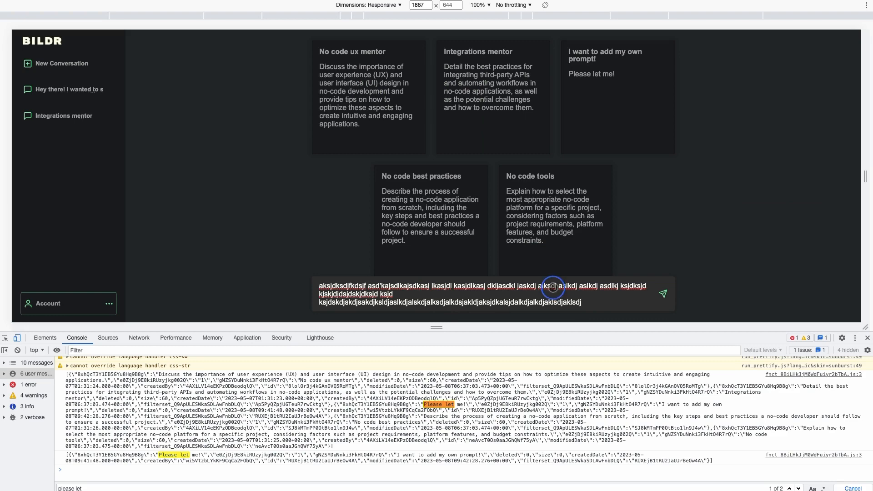
# Step: Switch to the preview and paste "usersPrompts" repeatedly into the message text until it exceeds the input's maximum height
pyautogui.click(555, 286)
pyautogui.click(455, 303)
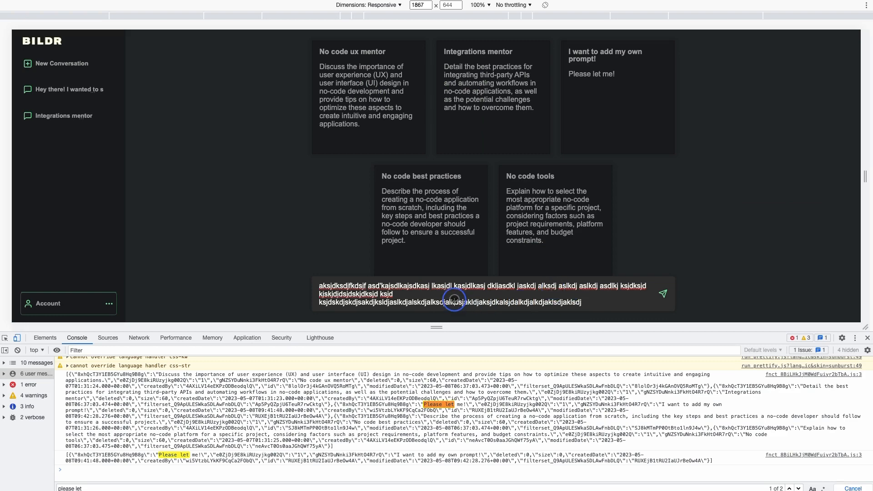
pyautogui.press('super+v')
pyautogui.press('super+v')
pyautogui.press('super+v')
pyautogui.press('super+v')
pyautogui.press('super+v')
pyautogui.press('super+v')
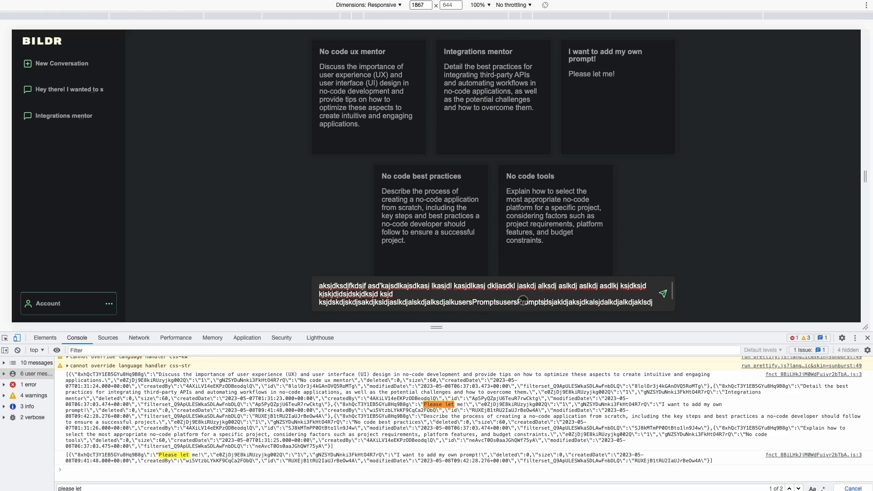
pyautogui.press('super+v')
pyautogui.press('super+v')
pyautogui.press('super+v')
pyautogui.press('super+v')
pyautogui.press('super+v')
pyautogui.press('super+v')
pyautogui.press('super+v')
pyautogui.press('super+v')
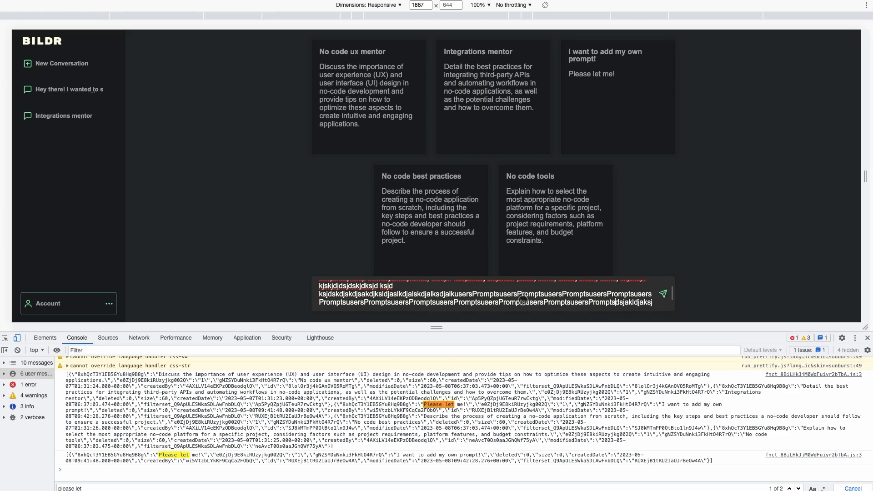
pyautogui.press('super+v')
pyautogui.press('super+v')
pyautogui.press('super+v')
pyautogui.press('super+v')
pyautogui.press('super+v')
pyautogui.press('super+v')
pyautogui.press('super+v')
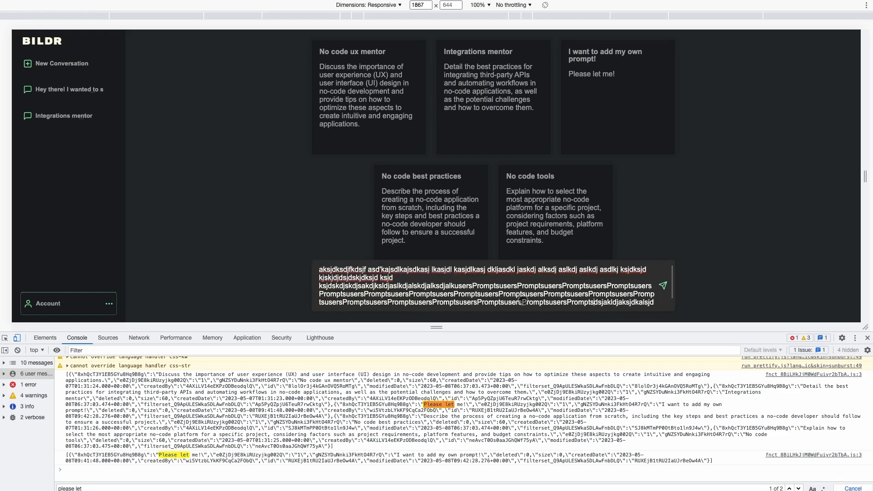
pyautogui.press('super+v')
pyautogui.press('super+v')
pyautogui.press('super+v')
pyautogui.press('super+v')
pyautogui.press('super+v')
pyautogui.press('super+v')
pyautogui.press('super+v')
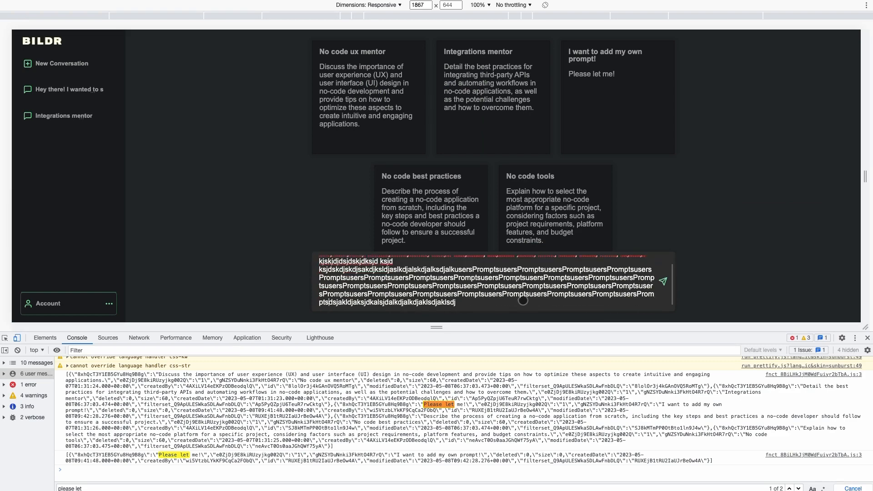
pyautogui.press('super+v')
pyautogui.press('super+v')
pyautogui.press('super+v')
pyautogui.press('super+v')
pyautogui.press('super+v')
pyautogui.press('super+v')
pyautogui.press('super+v')
pyautogui.press('super+v')
pyautogui.press('super+v')
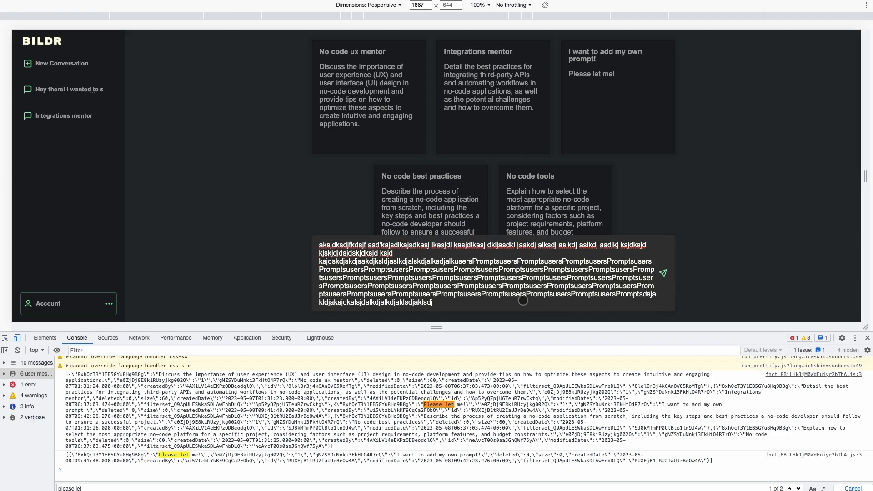
pyautogui.press('super+v')
pyautogui.press('super+v')
pyautogui.press('super+v')
pyautogui.press('super+v')
pyautogui.press('super+v')
pyautogui.press('super+v')
pyautogui.press('super+v')
pyautogui.press('super+v')
pyautogui.press('super+v')
pyautogui.press('super+v')
pyautogui.press('super+v')
pyautogui.press('super+v')
pyautogui.press('super+v')
pyautogui.press('super+v')
pyautogui.press('super+v')
pyautogui.press('super+v')
pyautogui.press('super+v')
pyautogui.press('super+v')
pyautogui.press('super+v')
pyautogui.press('super+v')
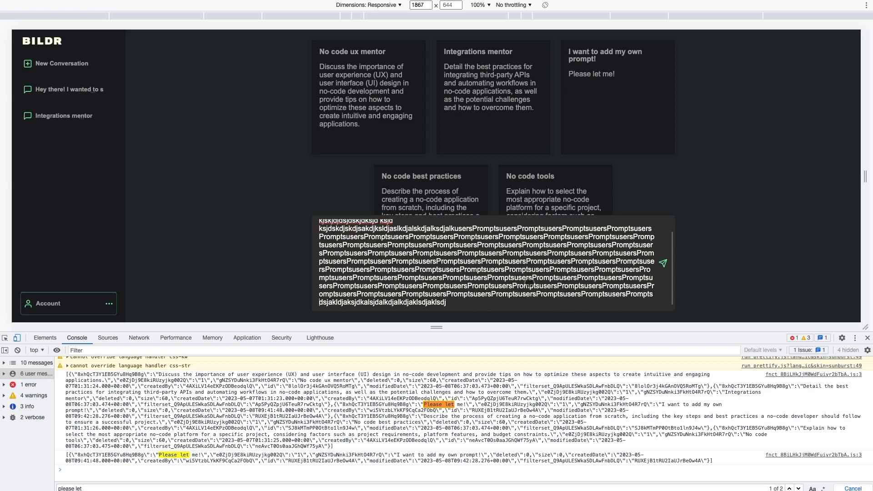
# Step: Test scrolling through the overflowing text inside the preview's message input
pyautogui.scroll(2, 527, 282)
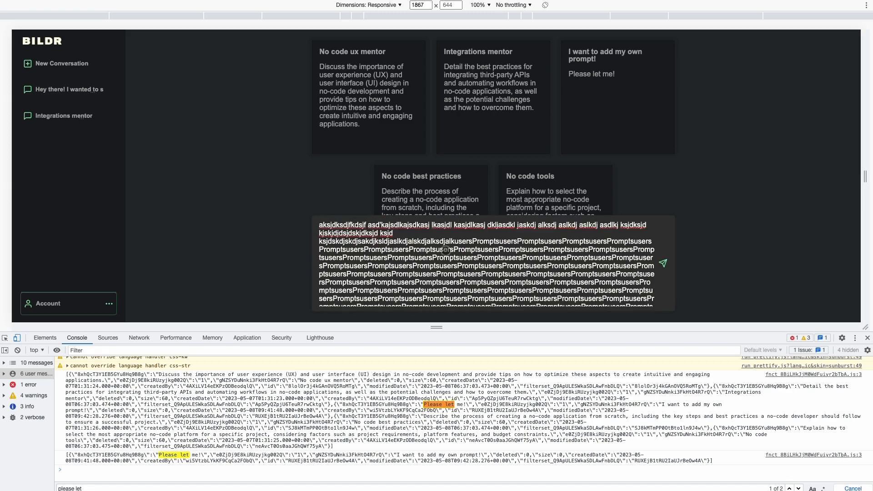
pyautogui.scroll(-2, 573, 279)
pyautogui.scroll(1, 571, 282)
pyautogui.scroll(-1, 572, 284)
pyautogui.scroll(1, 572, 289)
pyautogui.click(573, 291)
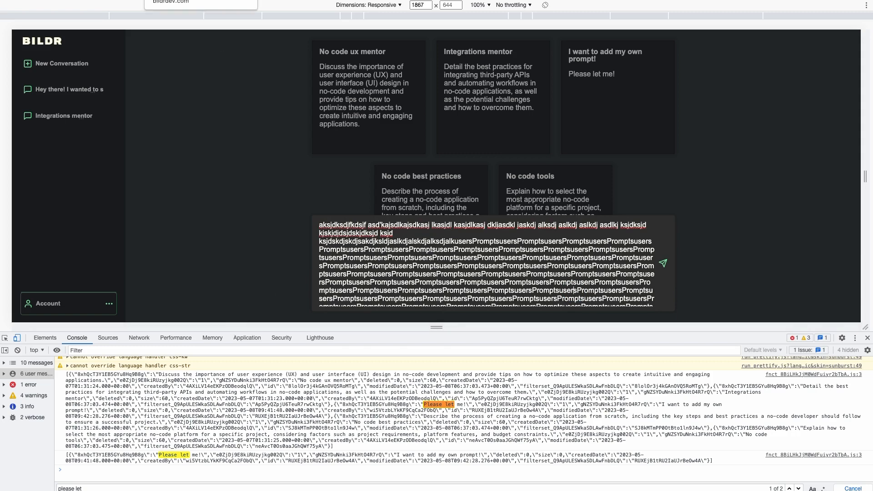
# Step: Return to the Bildr editor and open the New Message Sent from Text Input flow from the message input's Enter keypress event
pyautogui.click(182, 0)
pyautogui.click(301, 362)
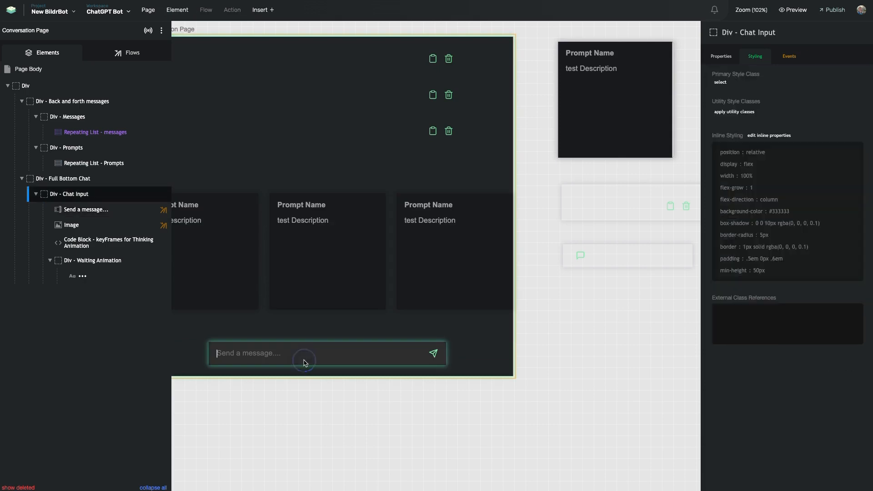
pyautogui.click(318, 353)
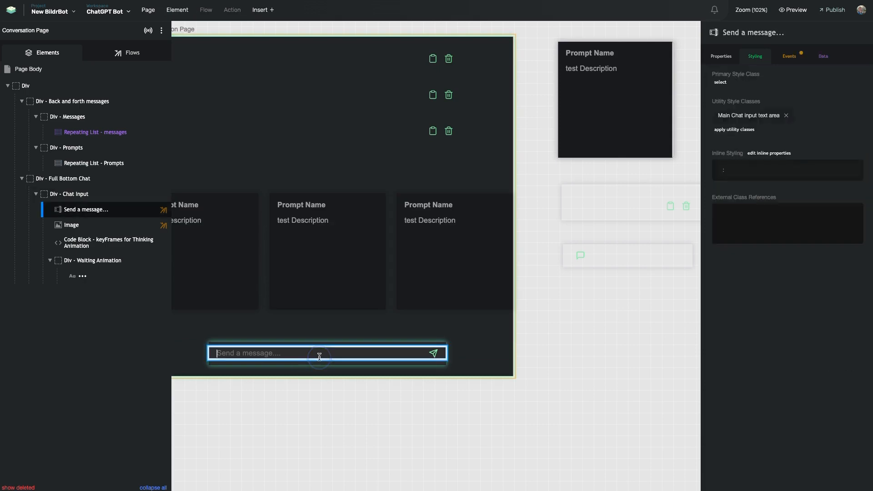
pyautogui.click(790, 56)
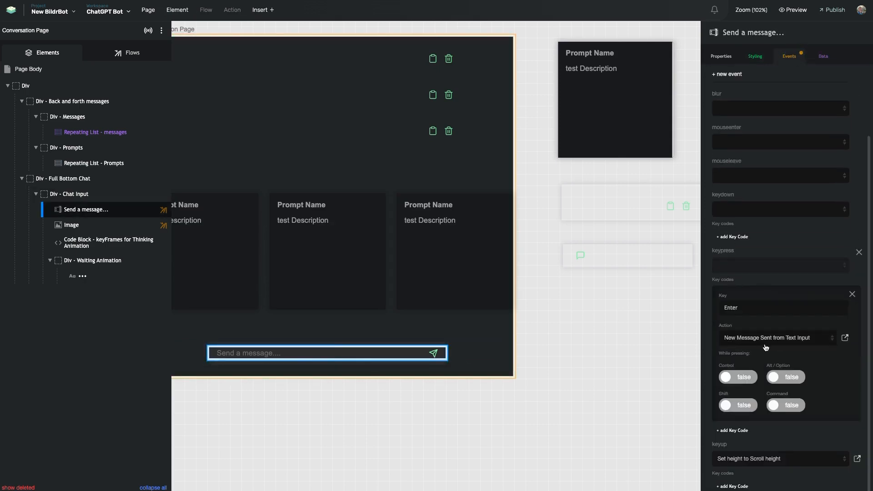
pyautogui.click(844, 338)
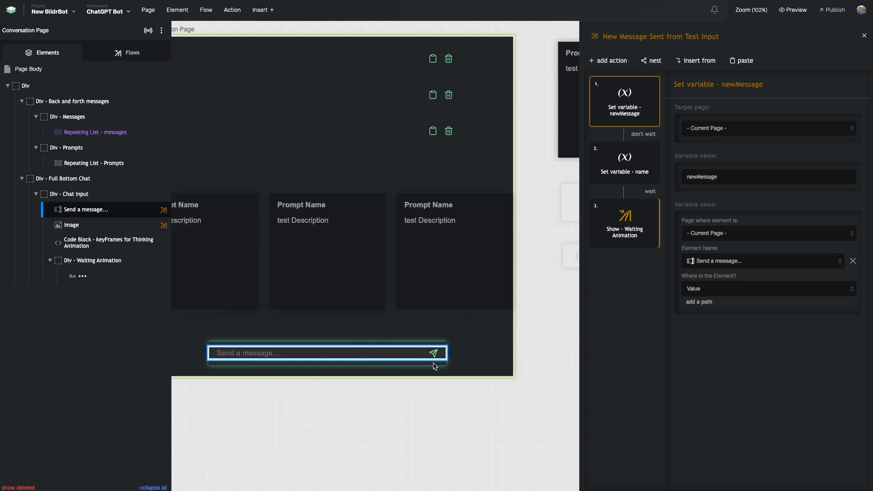
# Step: Look over the canvas components, including the Message element above the BildrBot page, and return to the Conversation Page
pyautogui.hscroll(3, 440, 286)
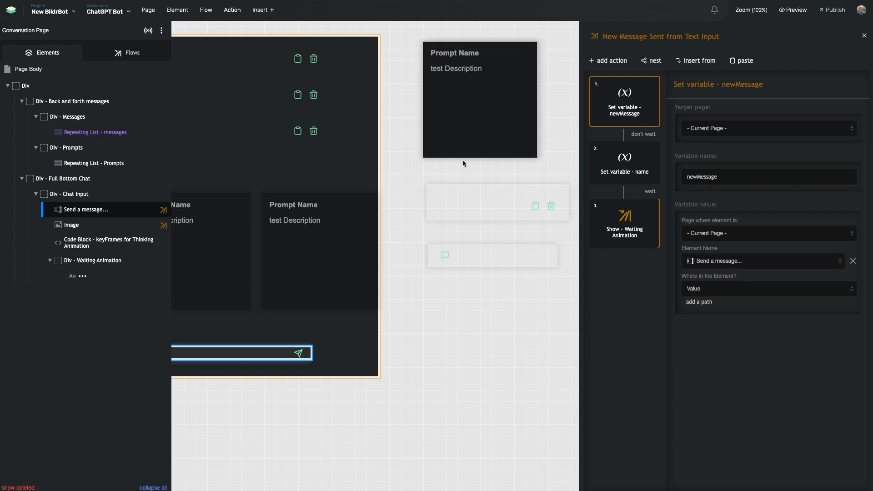
pyautogui.hscroll(-2, 363, 286)
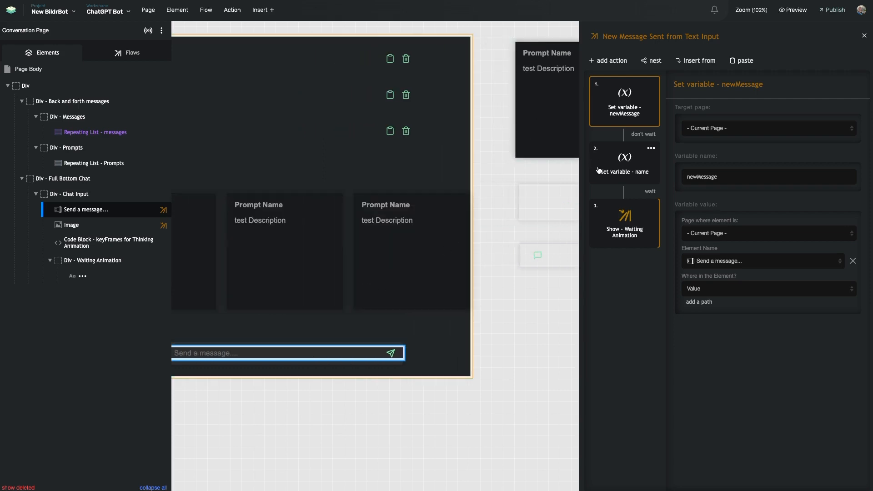
pyautogui.moveTo(646, 213)
pyautogui.scroll(10, 442, 138)
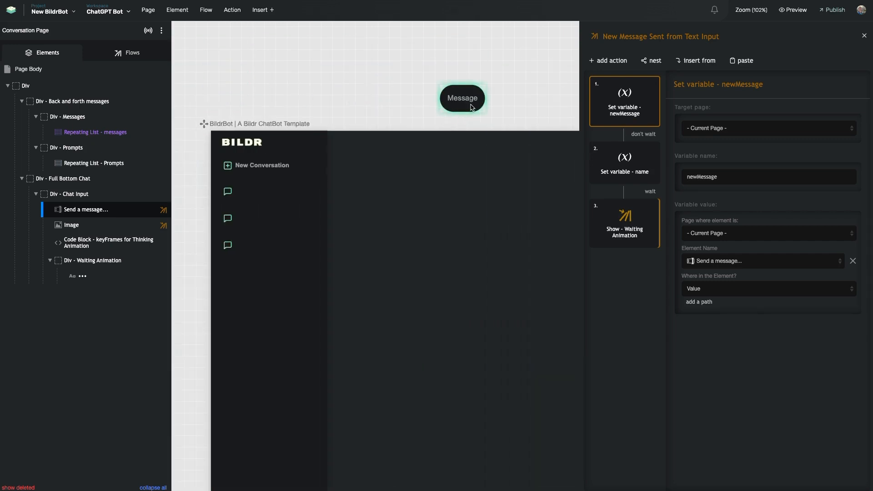
pyautogui.doubleClick(466, 101)
pyautogui.hscroll(5, 473, 115)
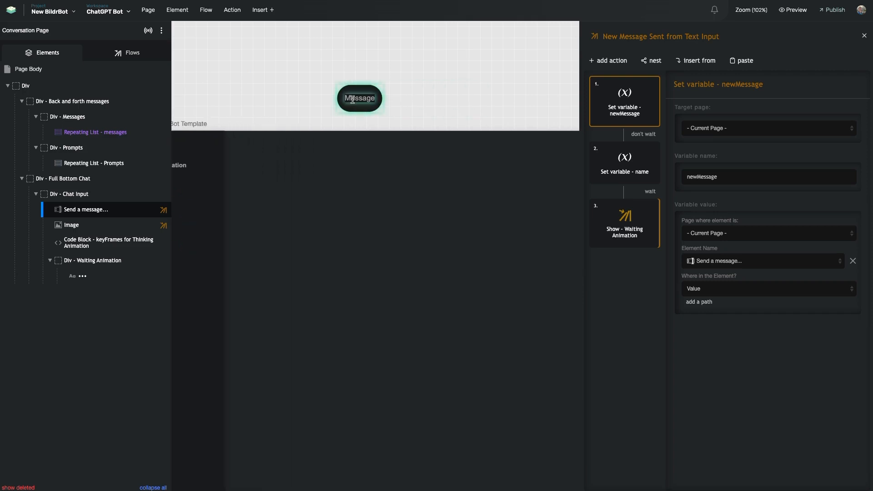
pyautogui.click(366, 108)
pyautogui.hscroll(15, 359, 114)
pyautogui.scroll(-1, 388, 132)
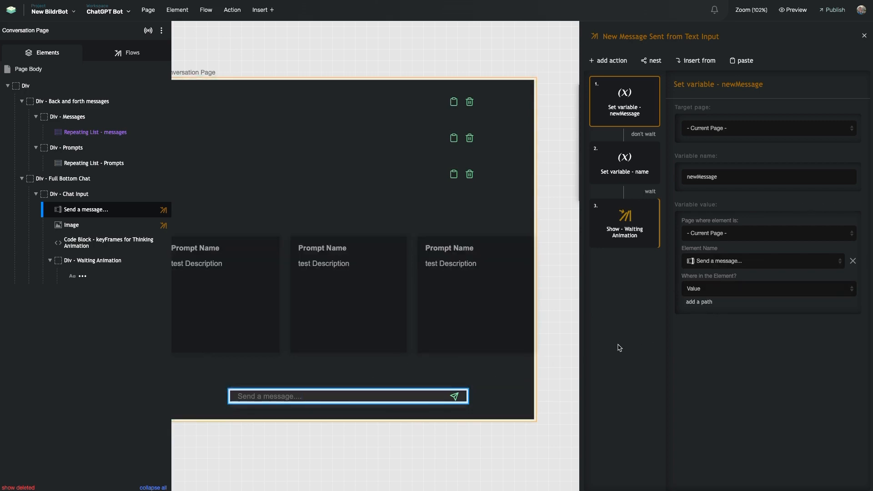
# Step: Demonstrate adding a second substr(0,30) function to the value of the flow's name variable, and delete that duplicate
pyautogui.click(639, 164)
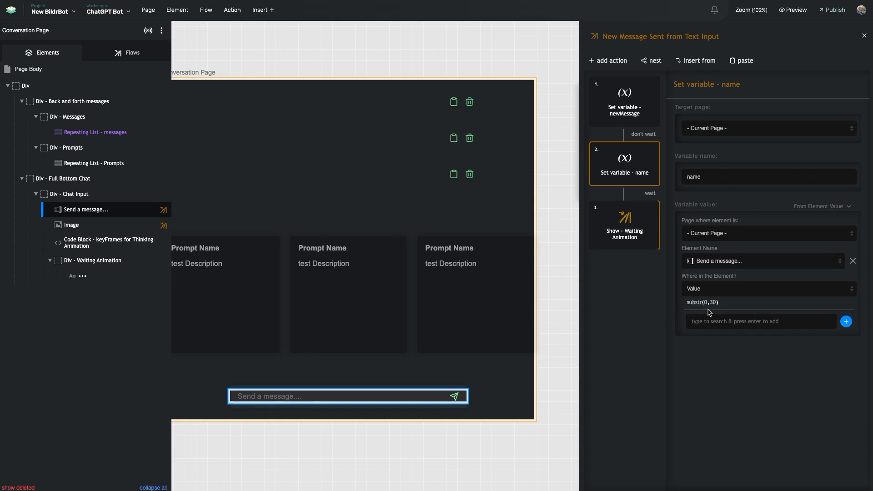
pyautogui.click(698, 322)
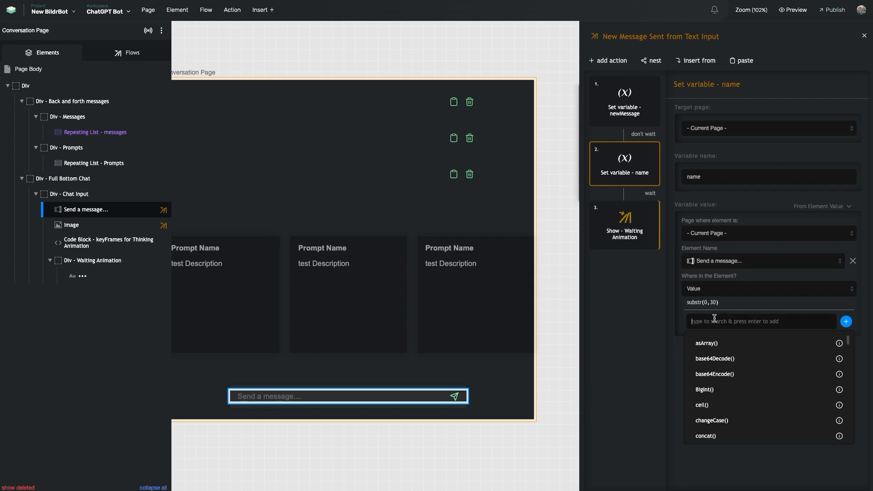
pyautogui.write('substr(0,')
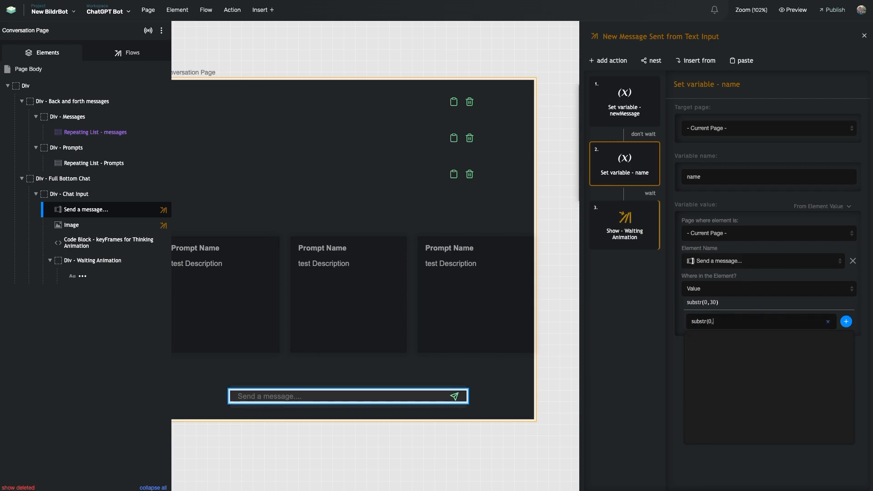
pyautogui.write('30)')
pyautogui.press('Return')
pyautogui.click(740, 302)
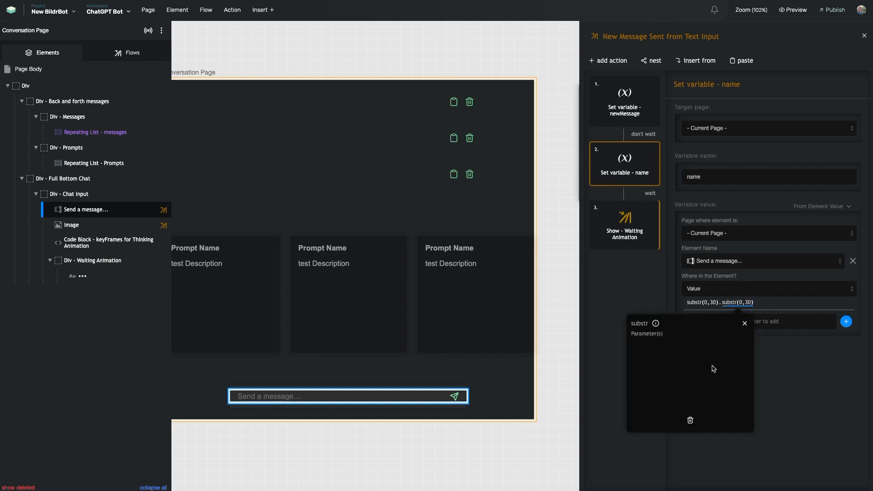
pyautogui.click(691, 415)
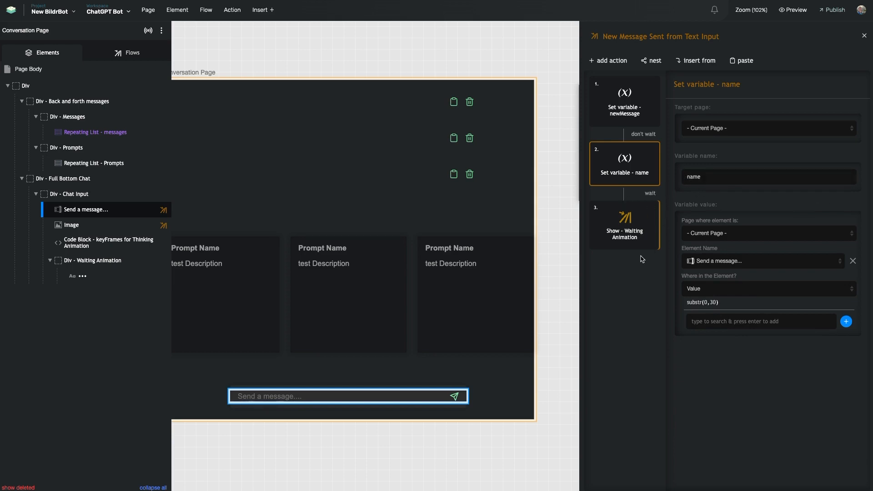
# Step: Open the nested Show - Waiting Animation flow and inspect its actions that disable the textarea input and the send button
pyautogui.hscroll(-3, 371, 195)
pyautogui.hscroll(2, 380, 199)
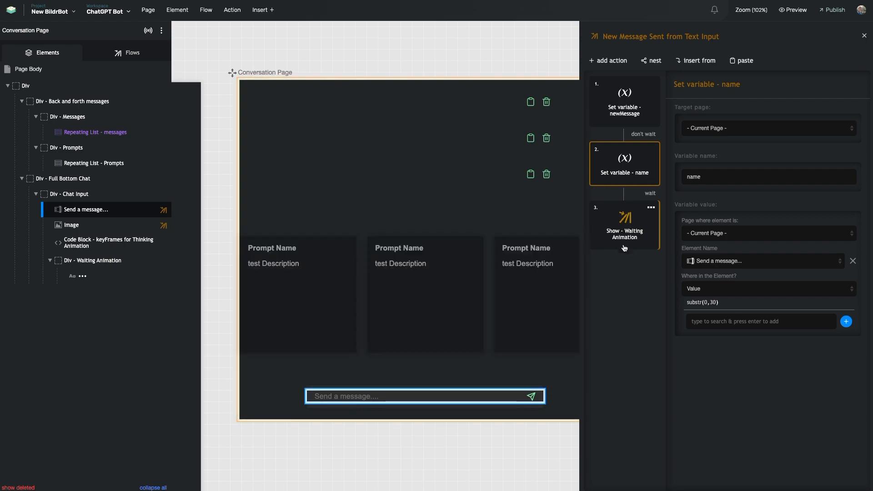
pyautogui.hscroll(2, 418, 284)
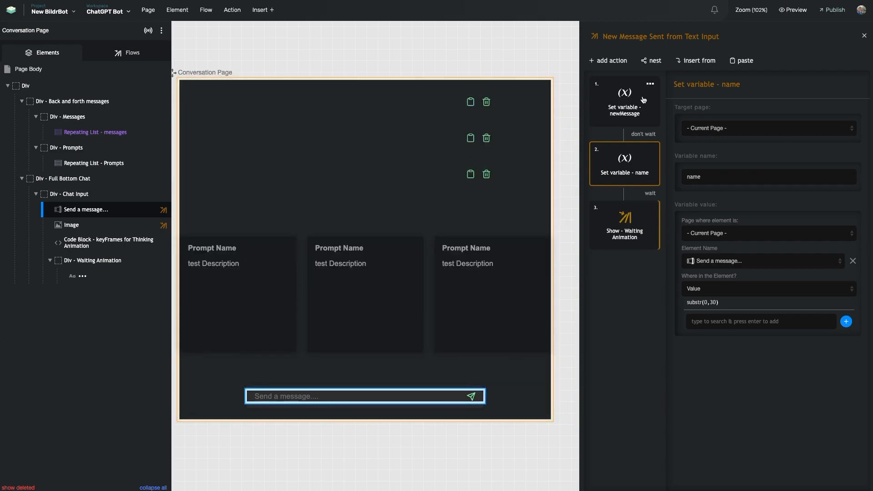
pyautogui.doubleClick(625, 225)
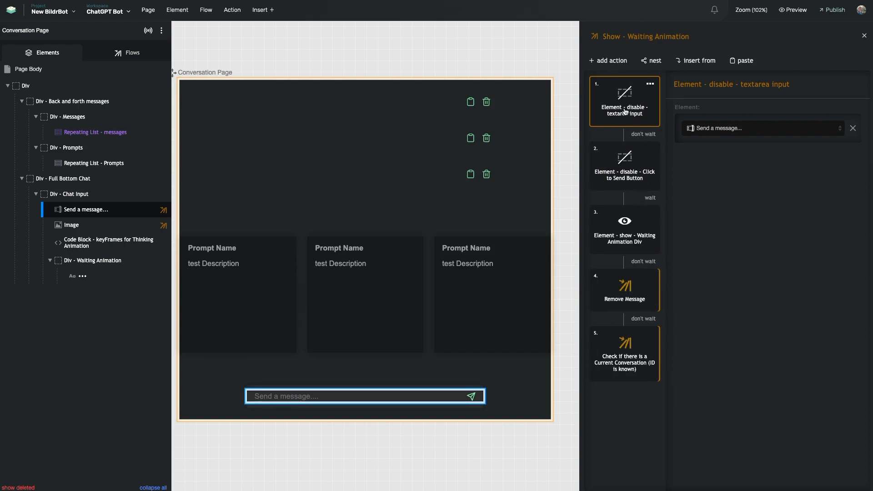
pyautogui.click(629, 177)
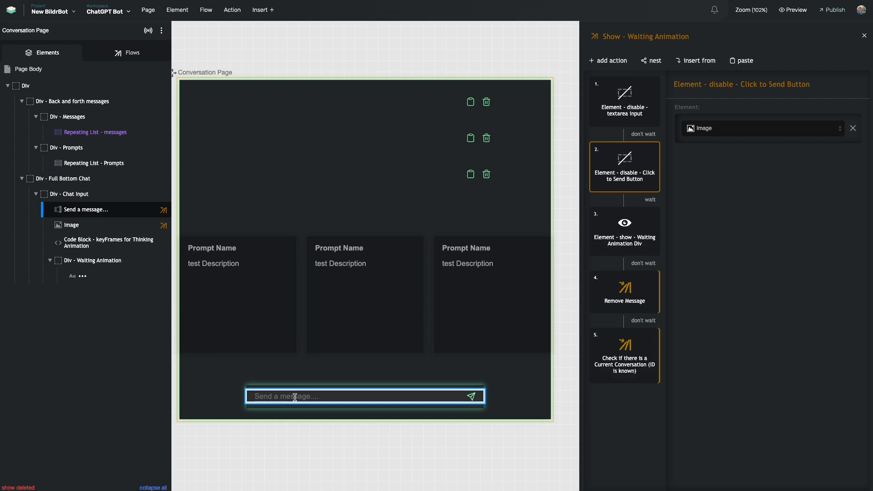
# Step: Check the send image's click event, then reopen Show - Waiting Animation and inspect its show action and the Div - Waiting Animation element
pyautogui.click(472, 397)
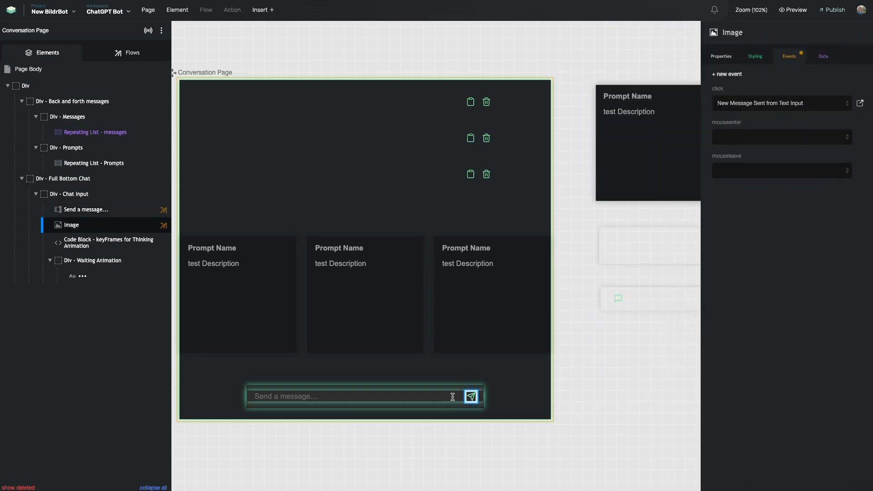
pyautogui.click(460, 396)
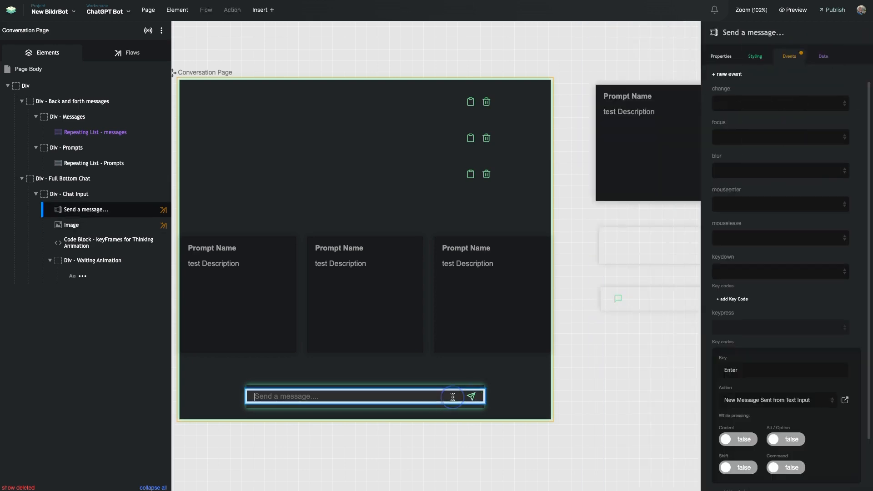
pyautogui.click(845, 400)
pyautogui.click(635, 235)
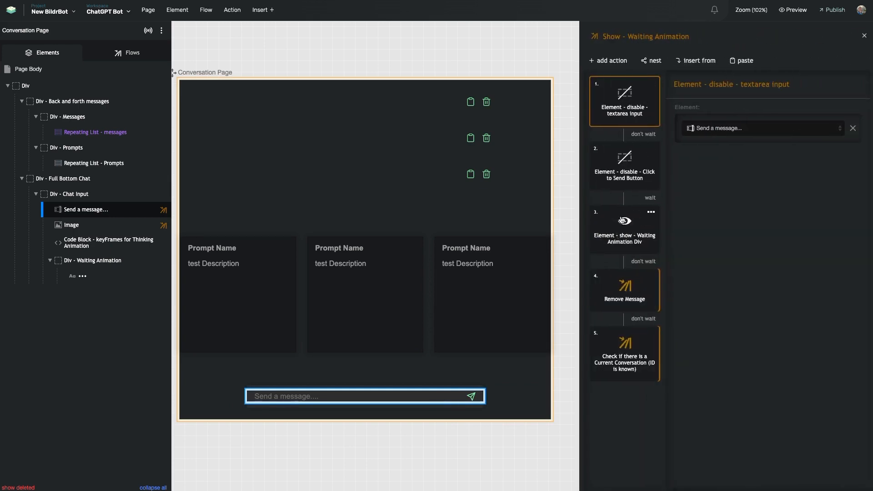
pyautogui.click(623, 243)
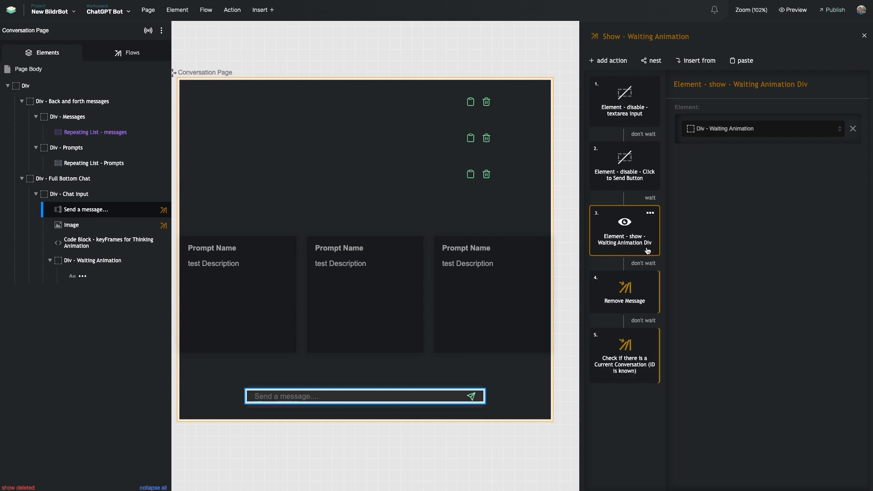
pyautogui.click(100, 262)
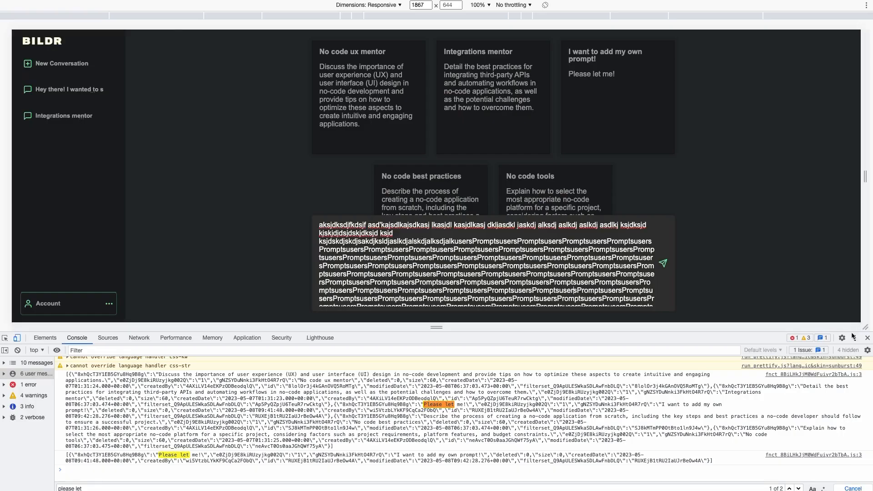
# Step: Switch to the chatbot preview, close the developer tools and clear all text from the message input
pyautogui.click(867, 338)
pyautogui.moveTo(330, 404); pyautogui.dragTo(454, 490)
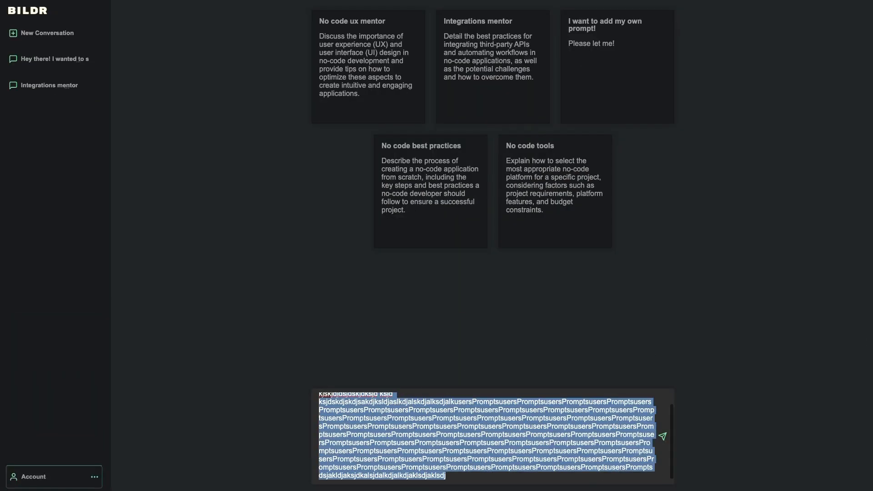
pyautogui.press('BackSpace')
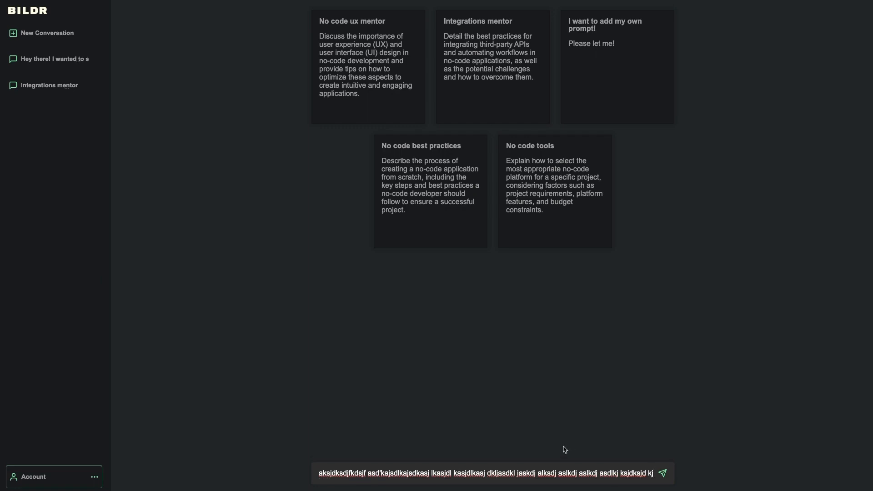
pyautogui.tripleClick(516, 473)
pyautogui.press('BackSpace')
# Step: Send the messages "Hey there! I"m glad you're here!" and "Let's see that again!" in the preview chat
pyautogui.write('Hey there! I"m')
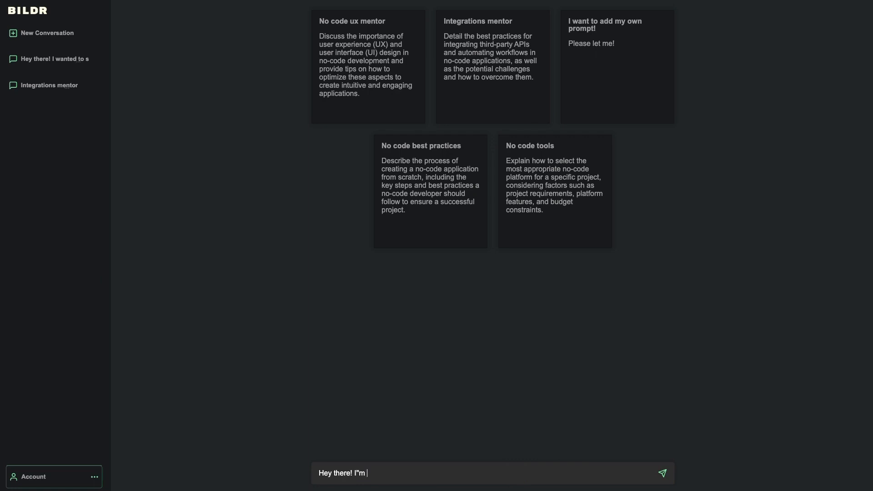
pyautogui.write(" glad you're here!")
pyautogui.press('Return')
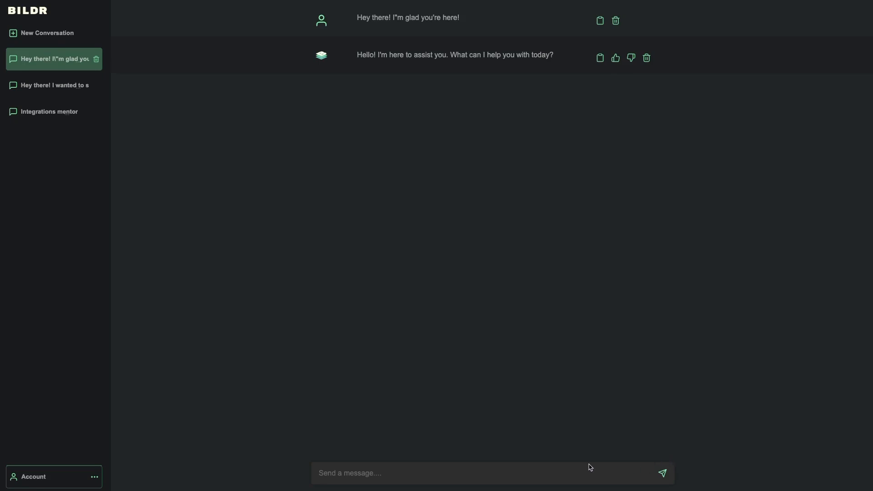
pyautogui.click(573, 467)
pyautogui.write("Let's see that again!")
pyautogui.press('Return')
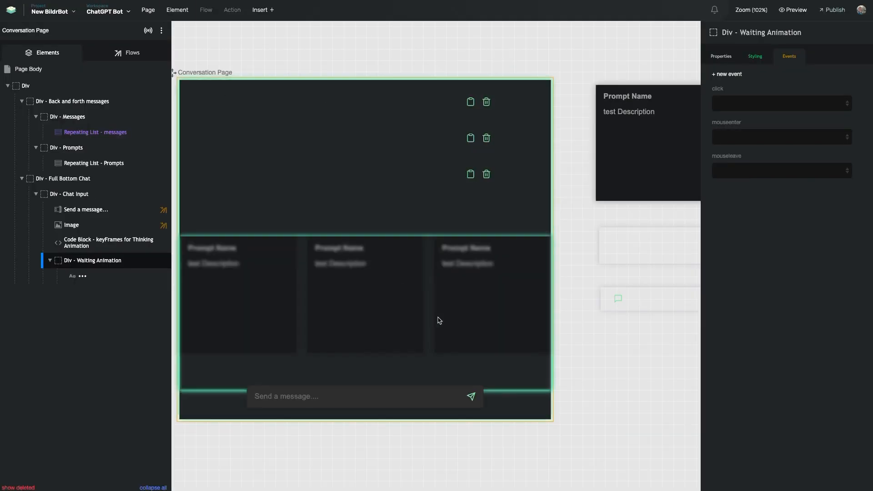
# Step: Return to the Bildr editor and open the Remove Message flow nested in the message input's Show - Waiting Animation flow
pyautogui.click(360, 397)
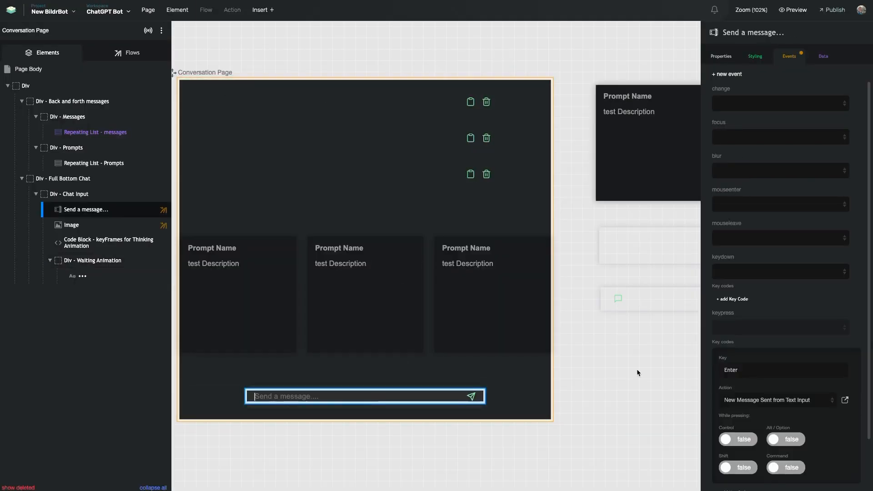
pyautogui.click(845, 400)
pyautogui.click(629, 234)
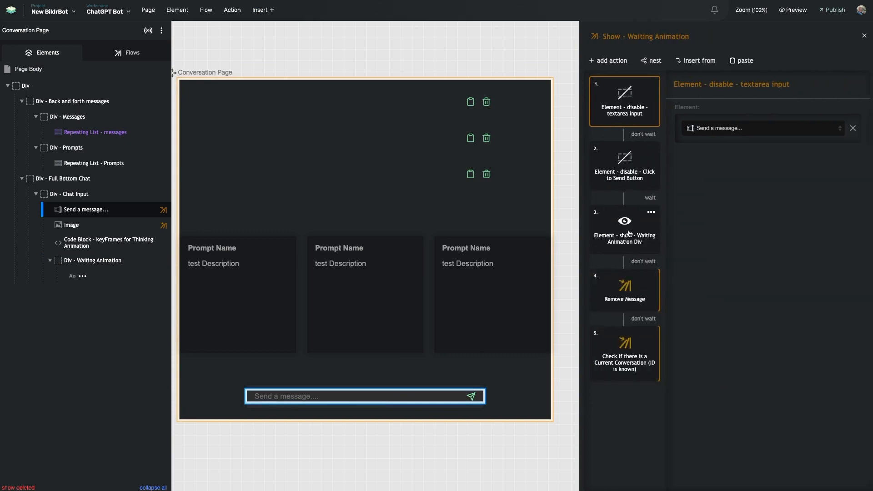
pyautogui.doubleClick(631, 300)
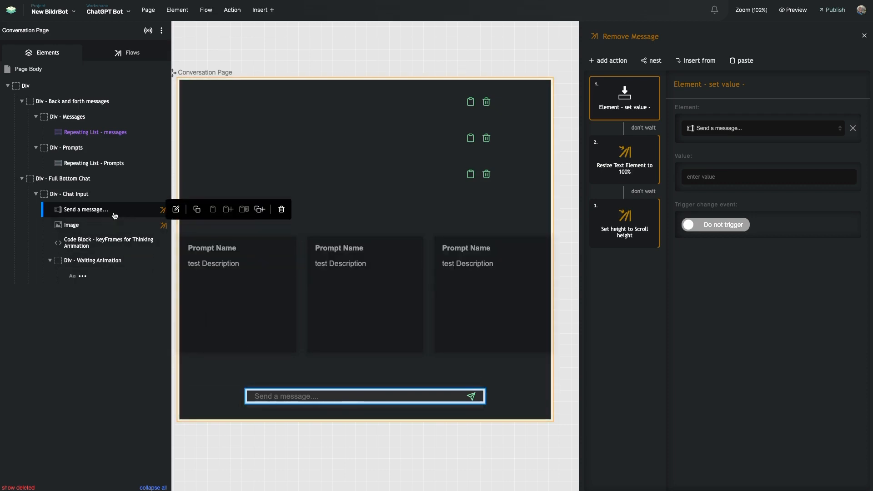
# Step: Trace the send image's click flow to Check if there is a Current Conversation (ID is known) and review its If / Then logic
pyautogui.click(97, 225)
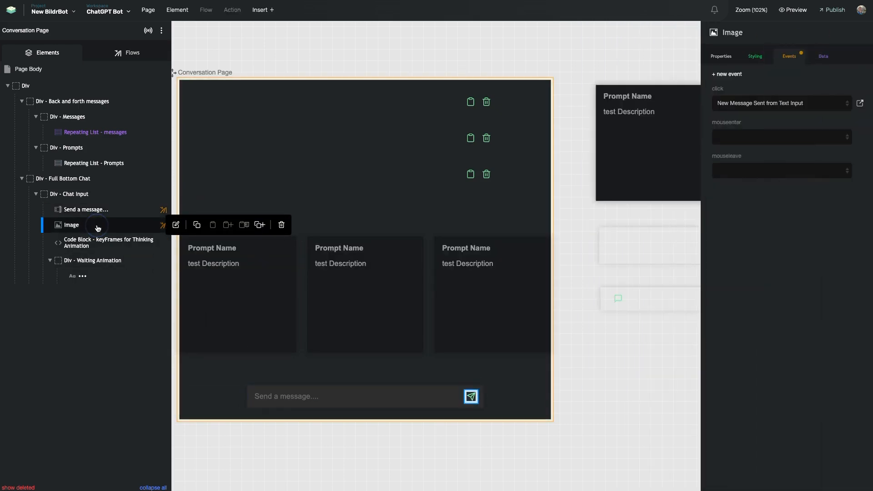
pyautogui.click(859, 105)
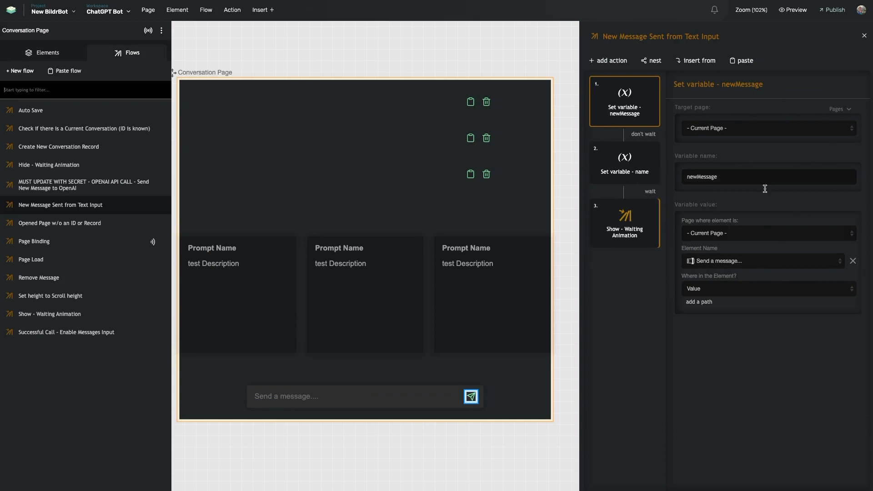
pyautogui.click(627, 241)
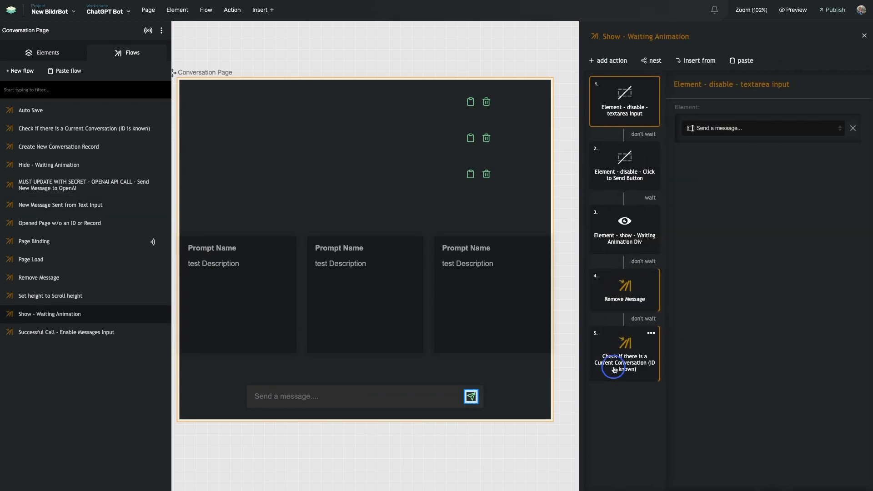
pyautogui.click(610, 370)
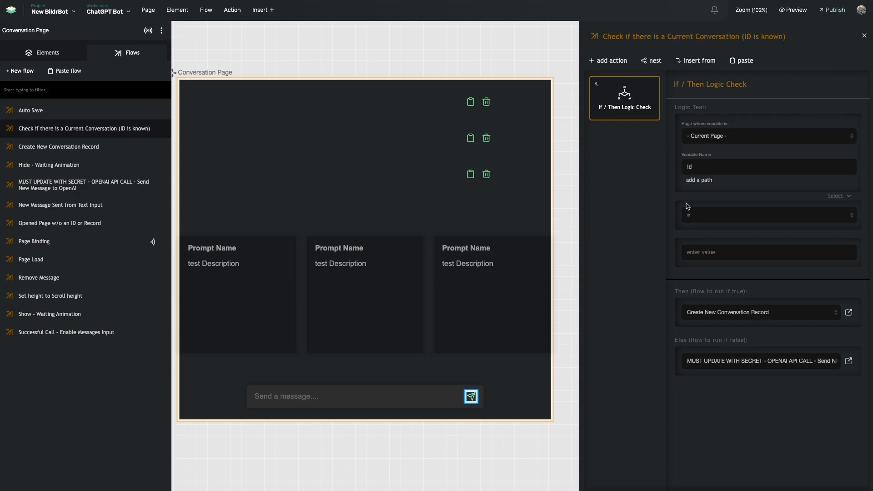
pyautogui.hscroll(-1, 529, 180)
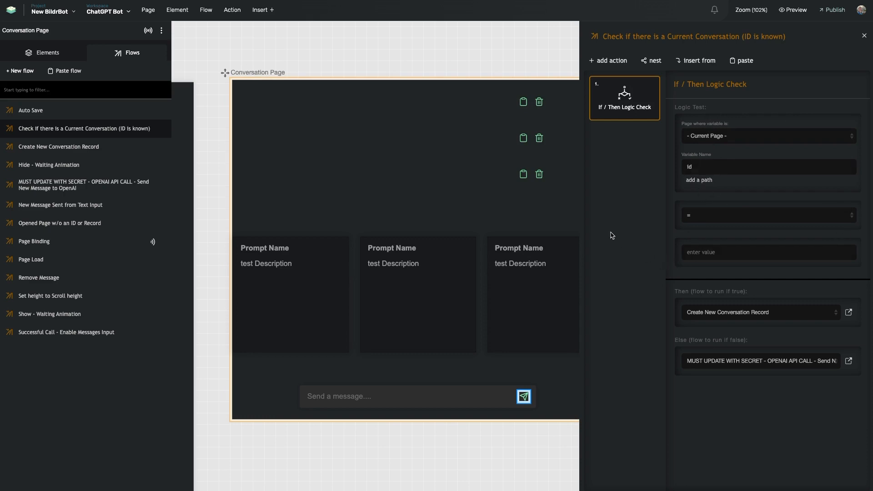
pyautogui.hscroll(1, 515, 231)
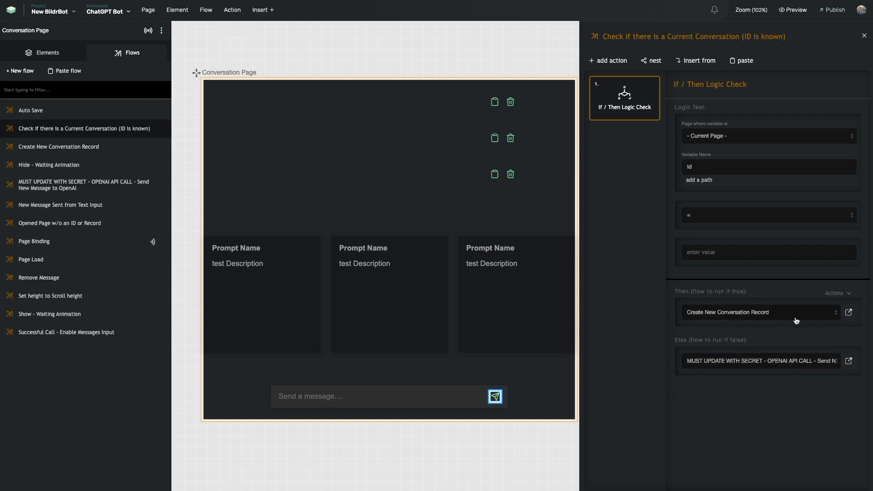
# Step: Open the Create New Conversation Record flow and examine its data collection and the field mappings for Name and Timestamp
pyautogui.click(848, 312)
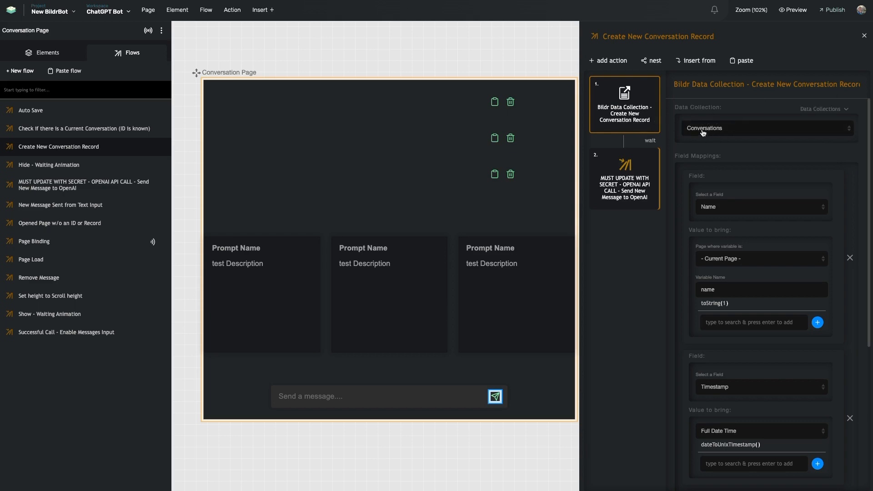
pyautogui.click(808, 127)
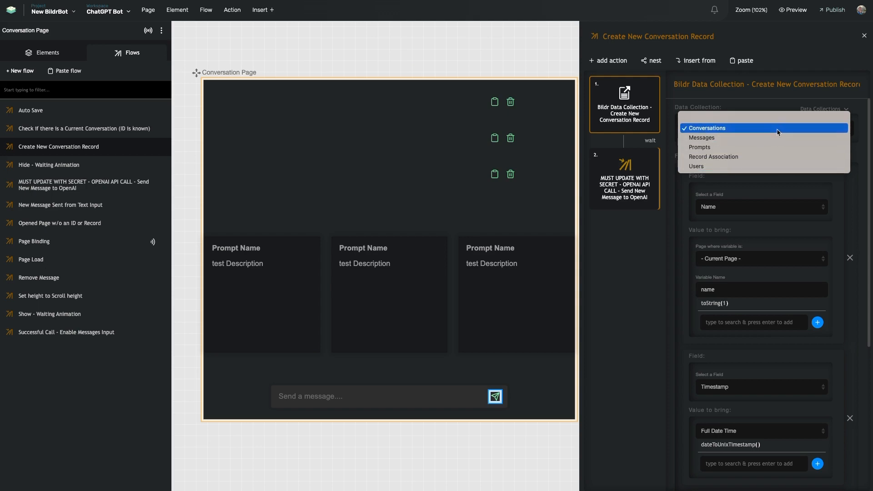
pyautogui.click(643, 244)
pyautogui.scroll(-3, 742, 178)
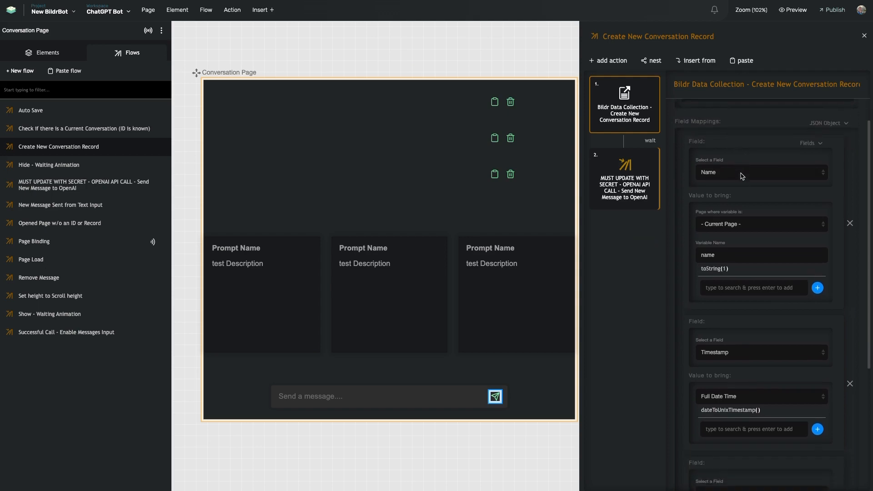
pyautogui.scroll(1, 692, 124)
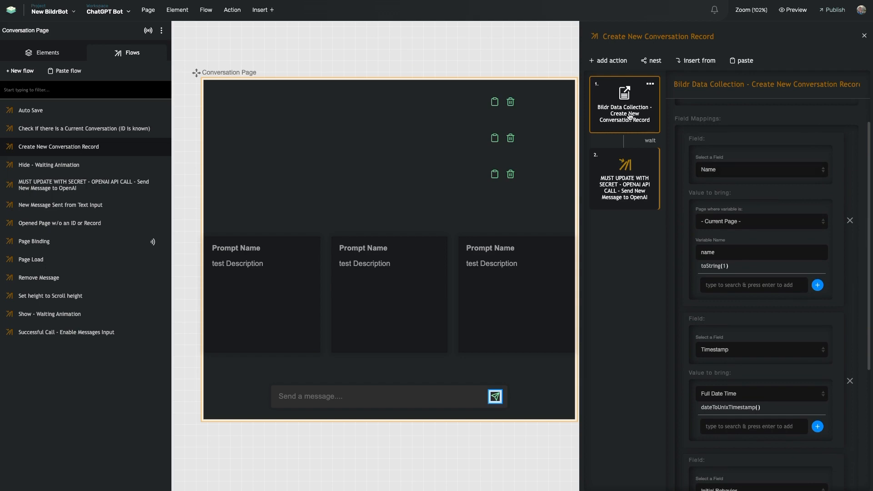
pyautogui.click(718, 171)
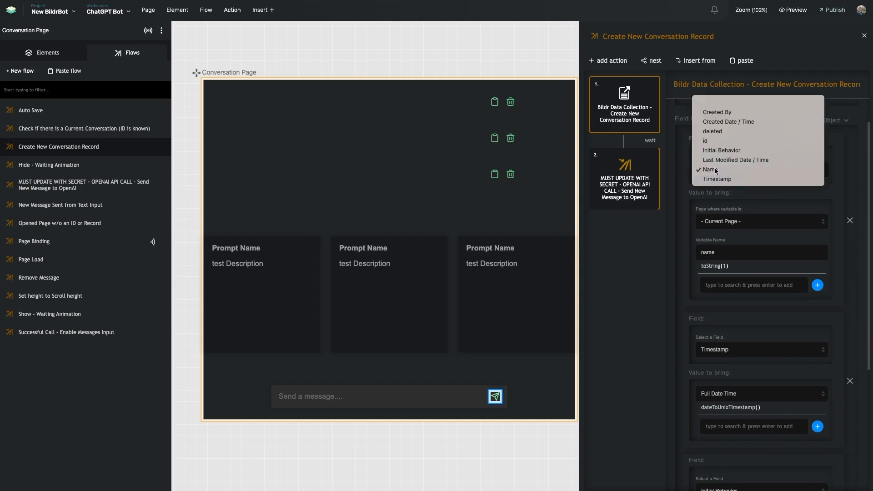
pyautogui.click(715, 169)
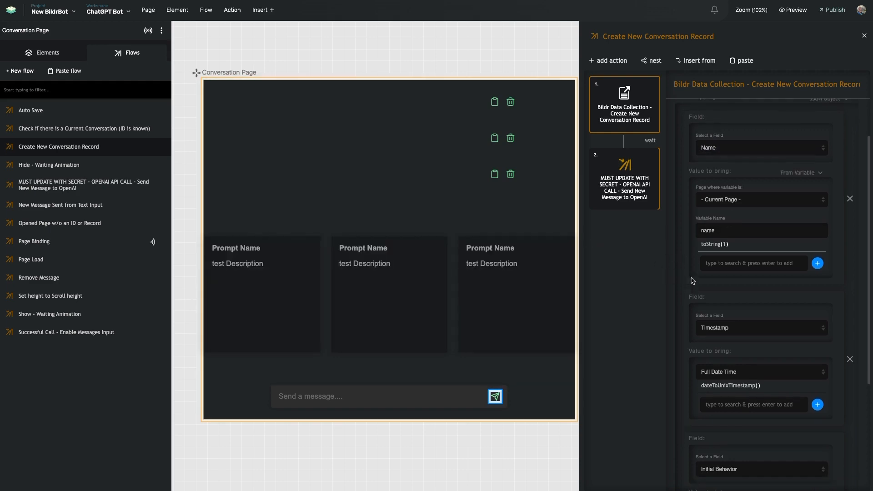
pyautogui.scroll(-3, 722, 282)
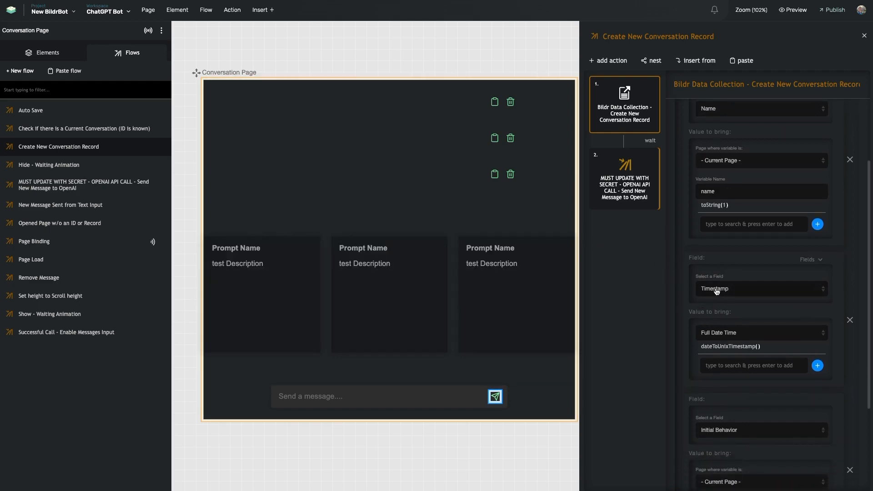
pyautogui.scroll(-1, 717, 294)
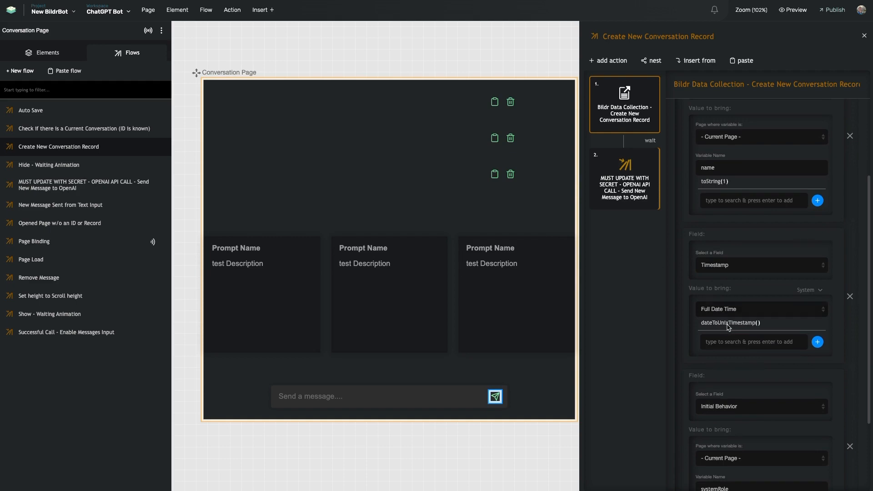
pyautogui.scroll(3, 725, 318)
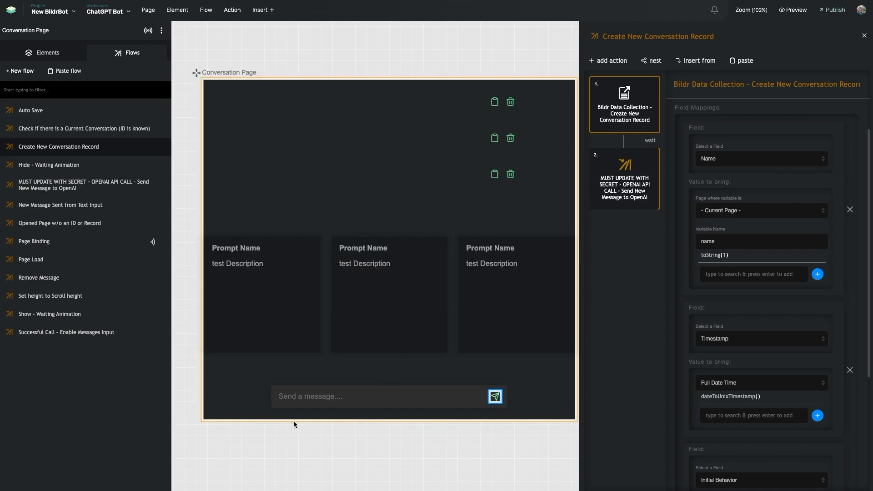
# Step: Reopen the Show - Waiting Animation flow through the message input's Enter keypress event
pyautogui.click(313, 397)
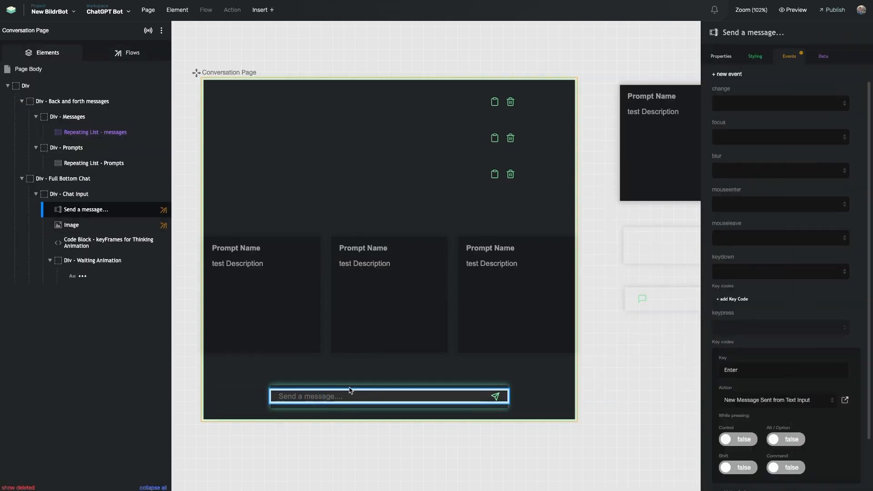
pyautogui.click(844, 400)
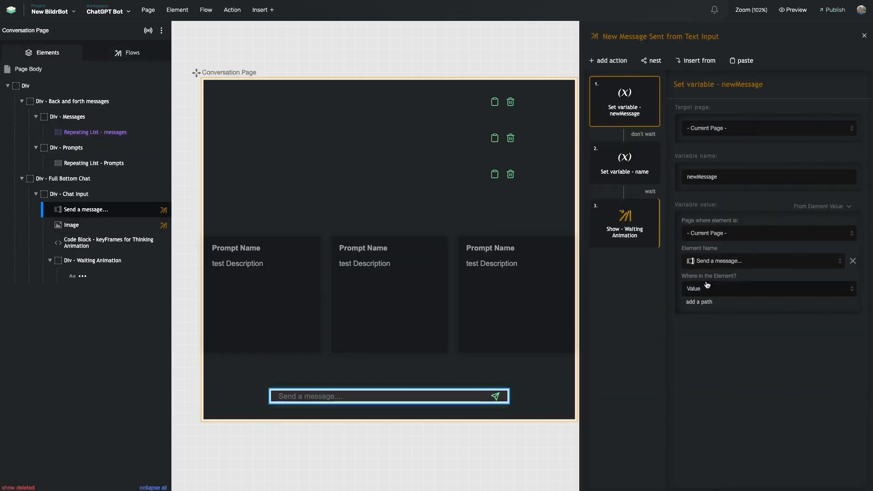
pyautogui.click(621, 235)
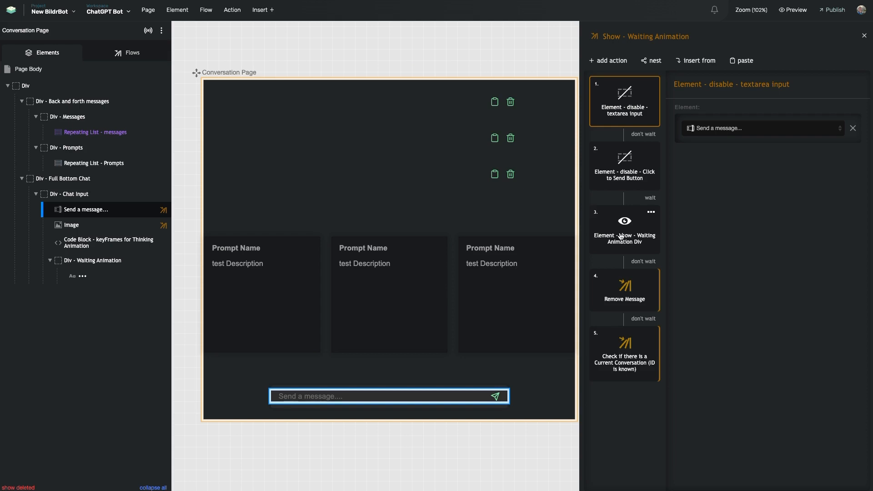
# Step: Open the Create New Conversation Record flow from the current-conversation ID check and review its Name, Timestamp and Initial Behavior field mappings
pyautogui.click(624, 353)
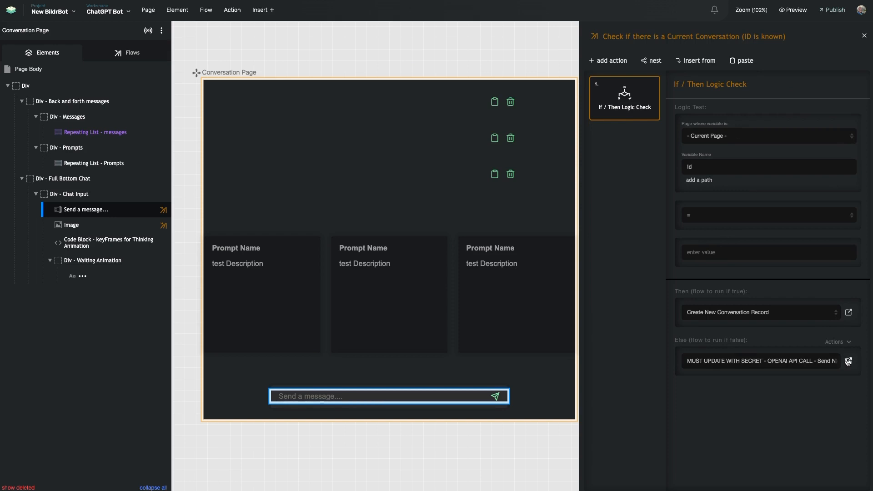
pyautogui.click(848, 313)
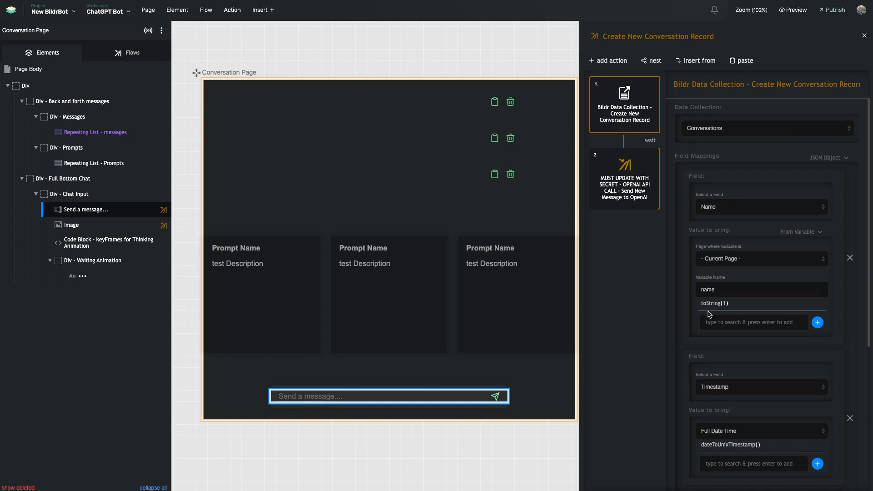
pyautogui.scroll(-5, 717, 303)
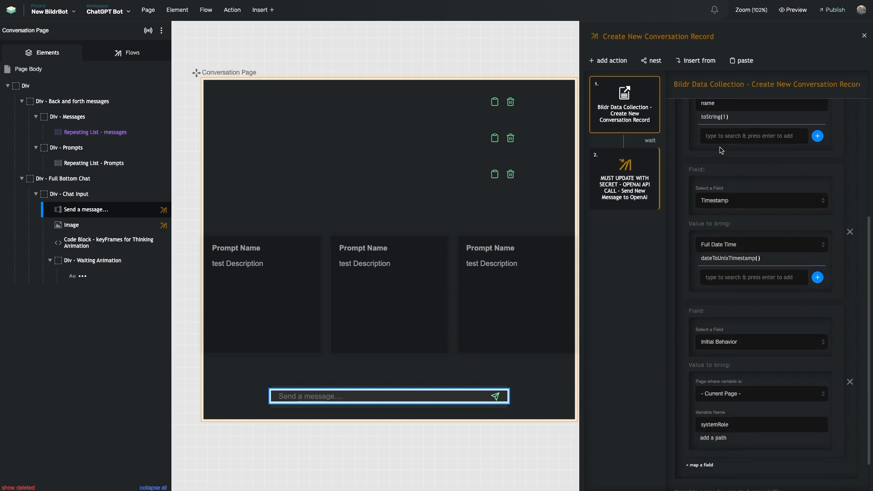
pyautogui.scroll(1, 726, 249)
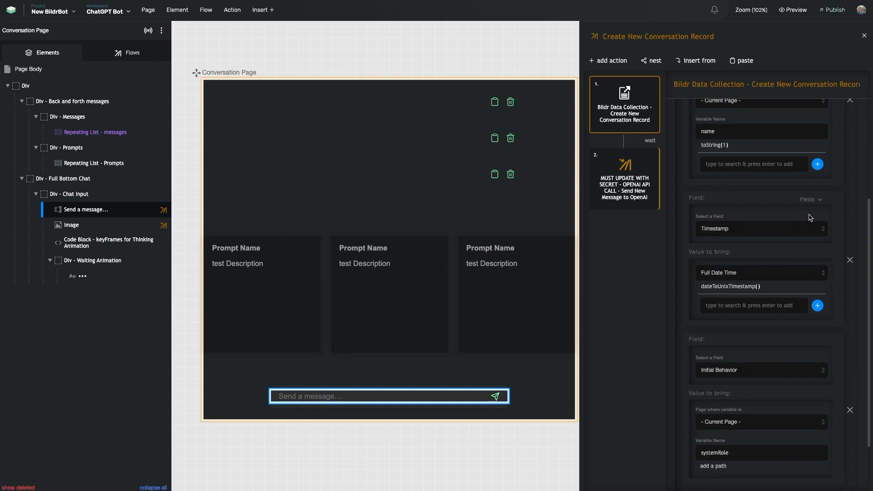
# Step: Browse the input types for the Timestamp value, choosing System with Full Date Time as its source
pyautogui.click(806, 255)
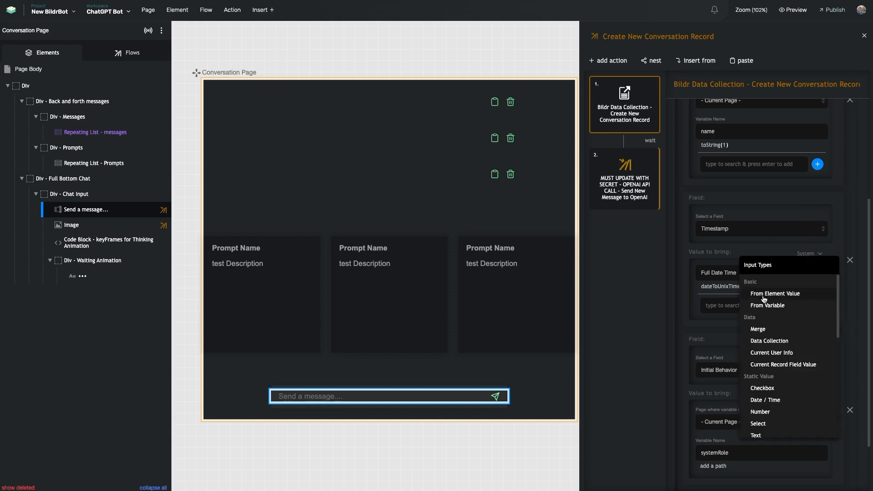
pyautogui.scroll(-5, 764, 309)
pyautogui.scroll(3, 767, 318)
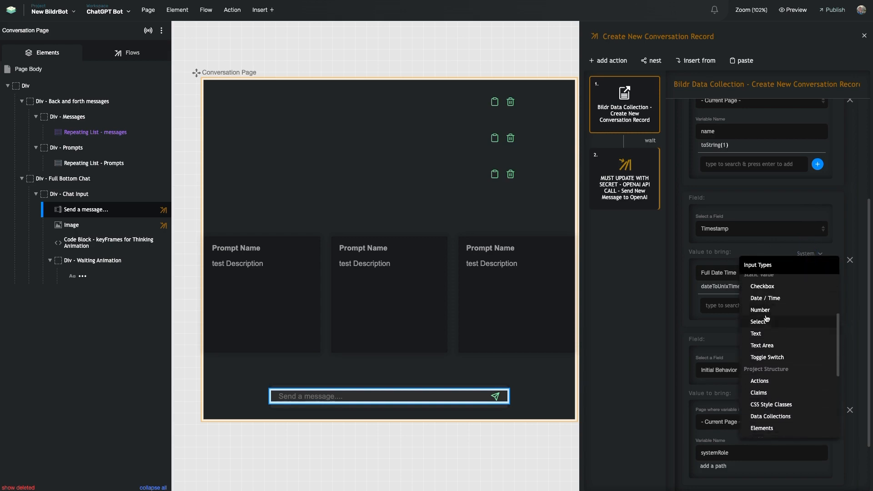
pyautogui.scroll(2, 768, 334)
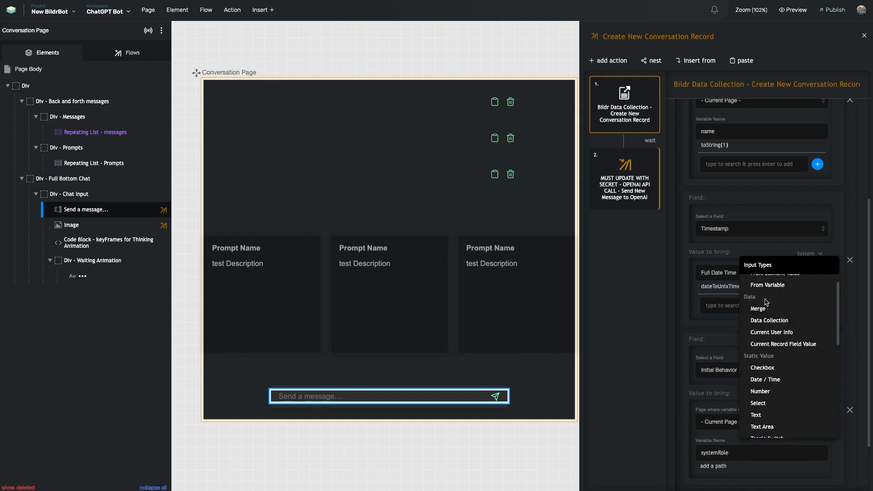
pyautogui.scroll(-6, 768, 324)
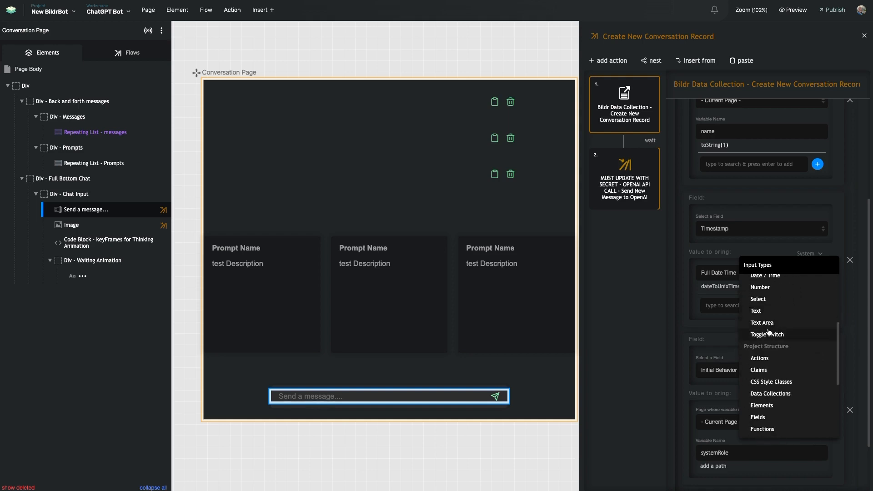
pyautogui.scroll(-6, 776, 338)
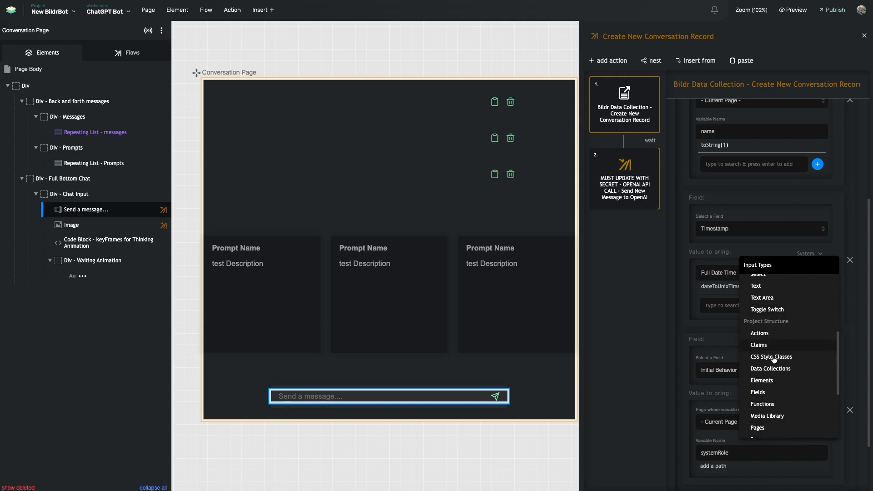
pyautogui.scroll(-1, 774, 359)
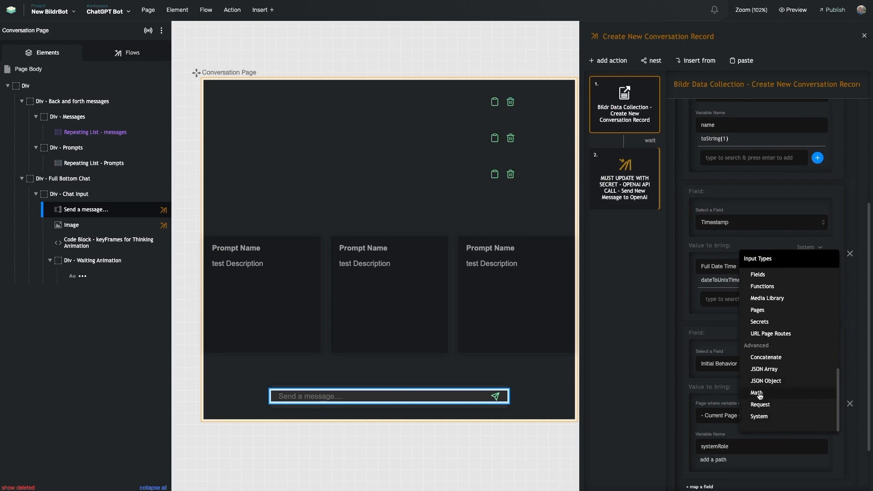
pyautogui.click(764, 417)
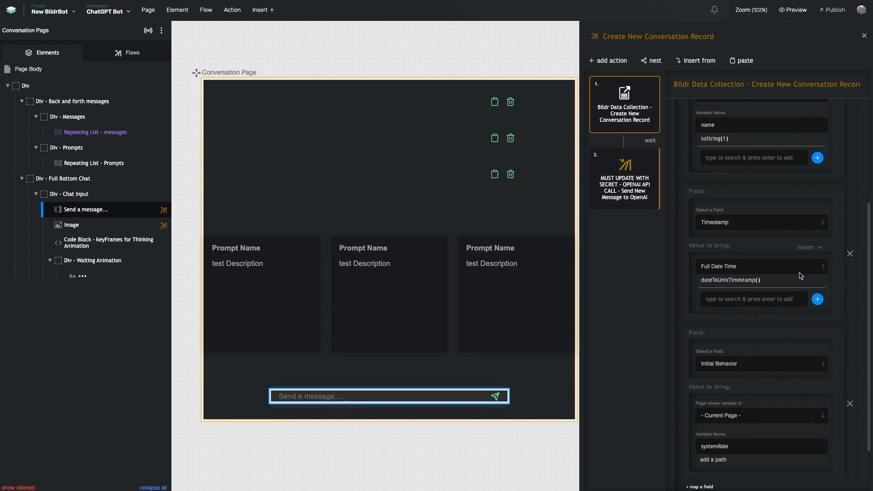
pyautogui.click(751, 266)
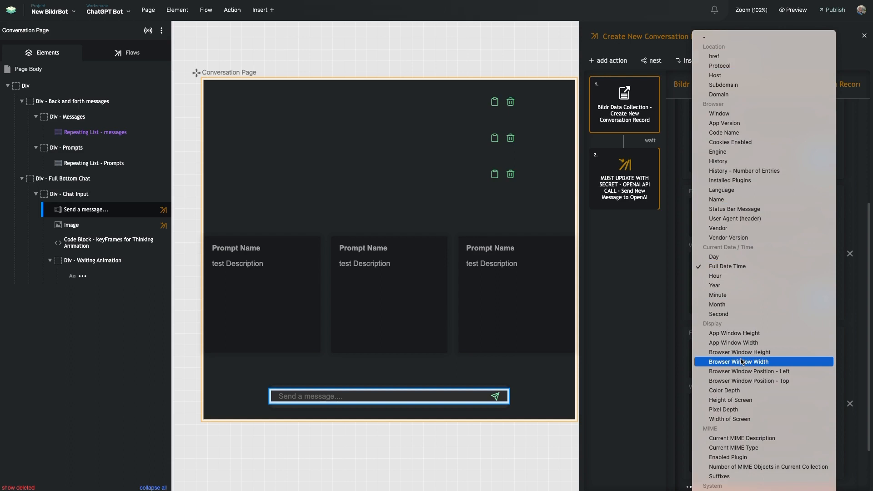
pyautogui.click(726, 270)
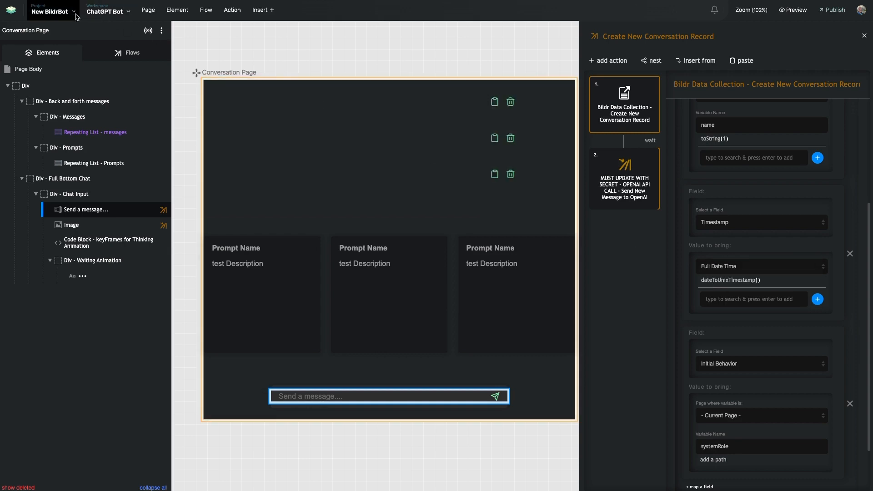
# Step: Open the project's Conversations data collection, examine the Name and Timestamp fields of its records, and close it
pyautogui.click(51, 11)
pyautogui.click(65, 45)
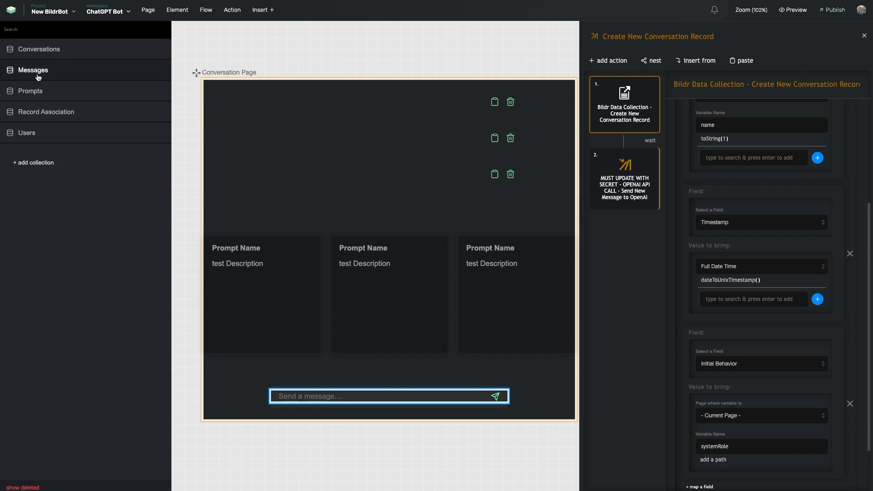
pyautogui.click(57, 50)
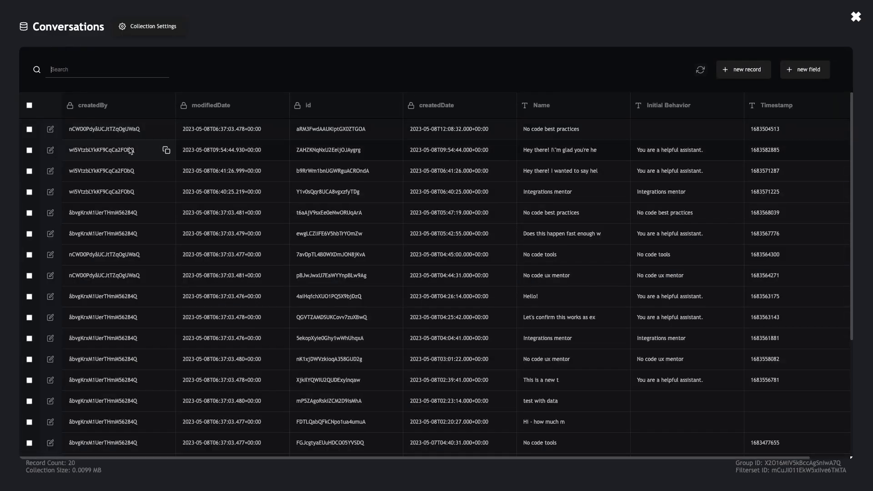
pyautogui.hscroll(2, 137, 150)
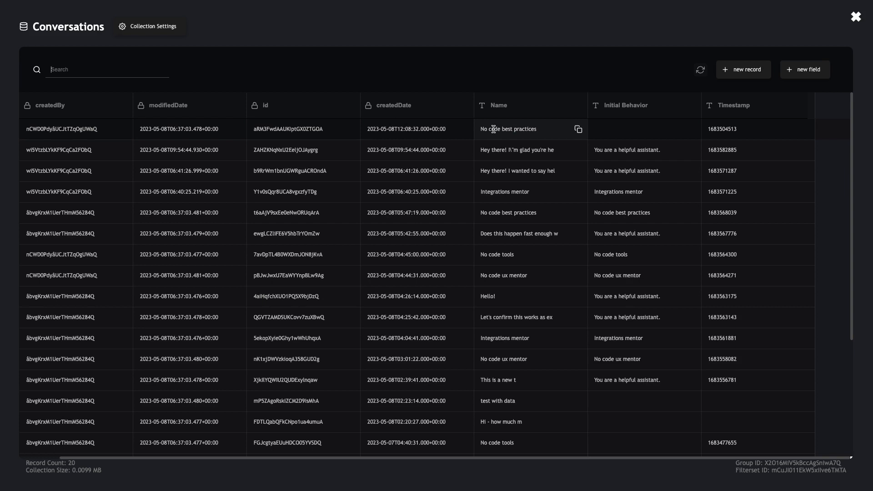
pyautogui.moveTo(713, 131); pyautogui.dragTo(733, 131)
pyautogui.click(749, 131)
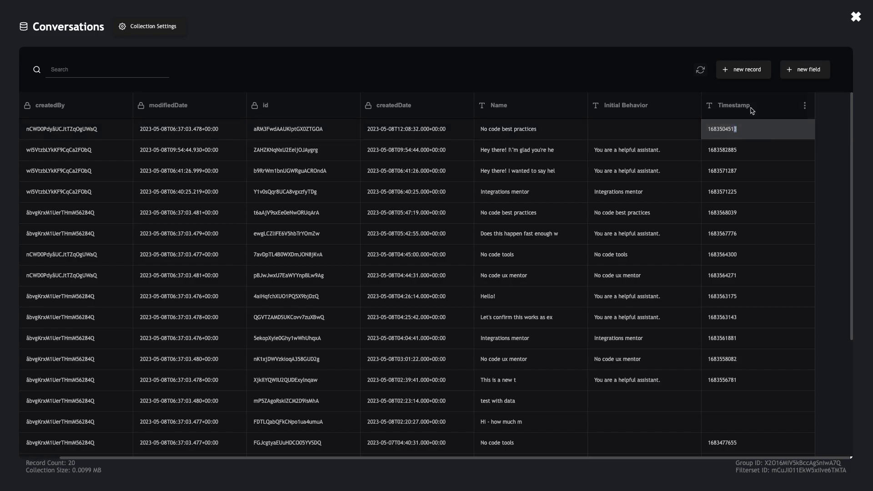
pyautogui.click(854, 18)
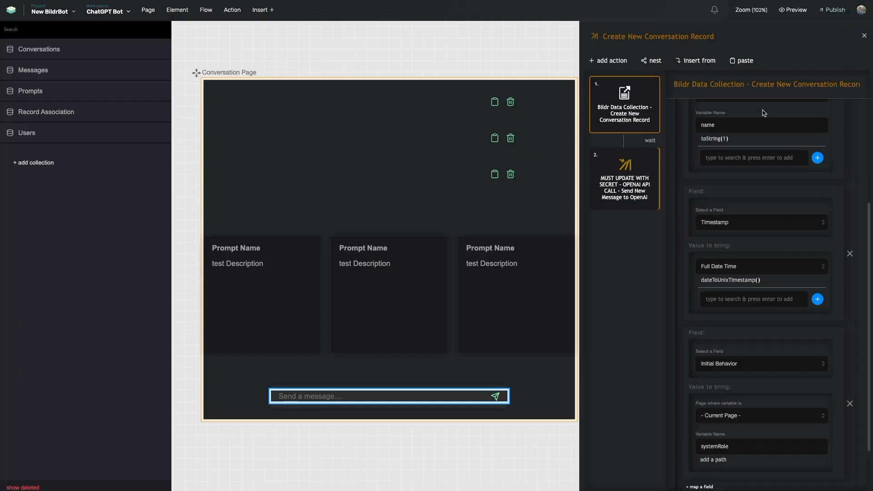
# Step: Examine the Initial Behavior field mapping and its systemRole variable in the Create New Conversation Record flow
pyautogui.scroll(-1, 764, 113)
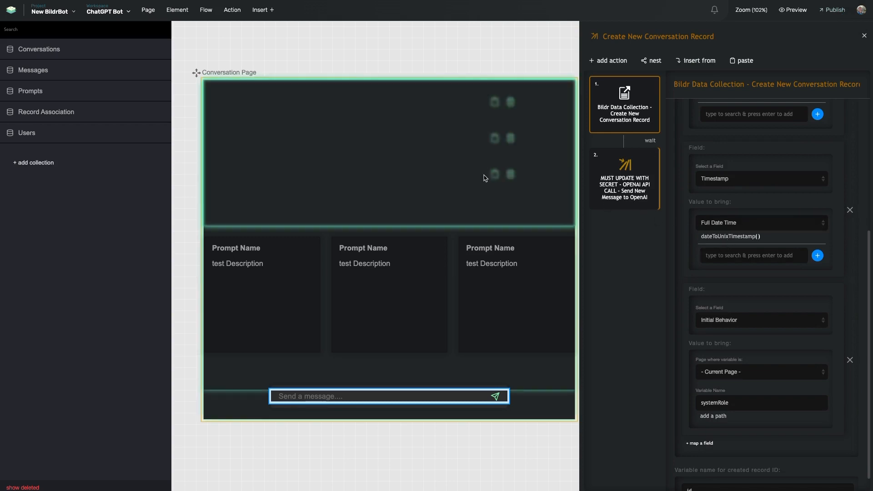
pyautogui.hscroll(-13, 483, 178)
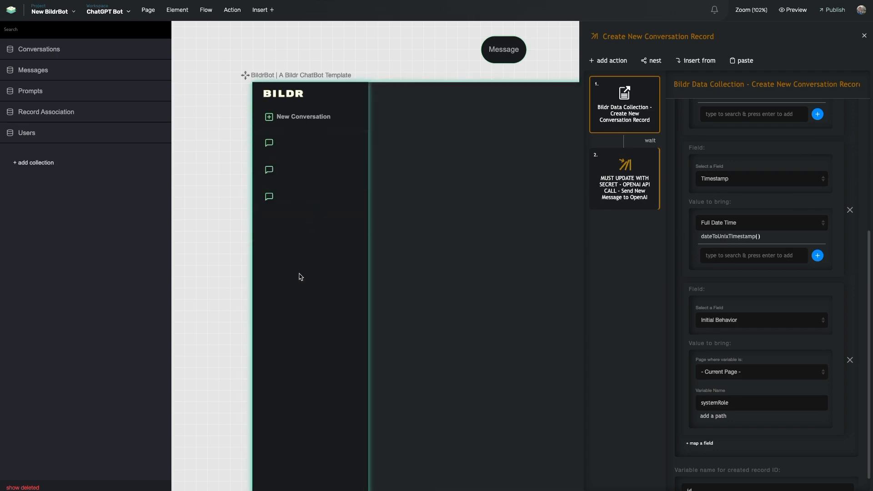
pyautogui.hscroll(10, 407, 271)
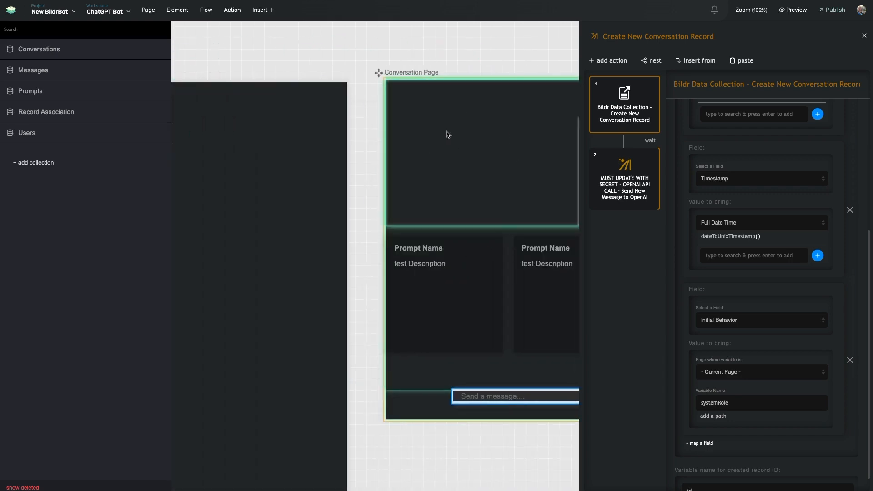
pyautogui.scroll(-1, 717, 308)
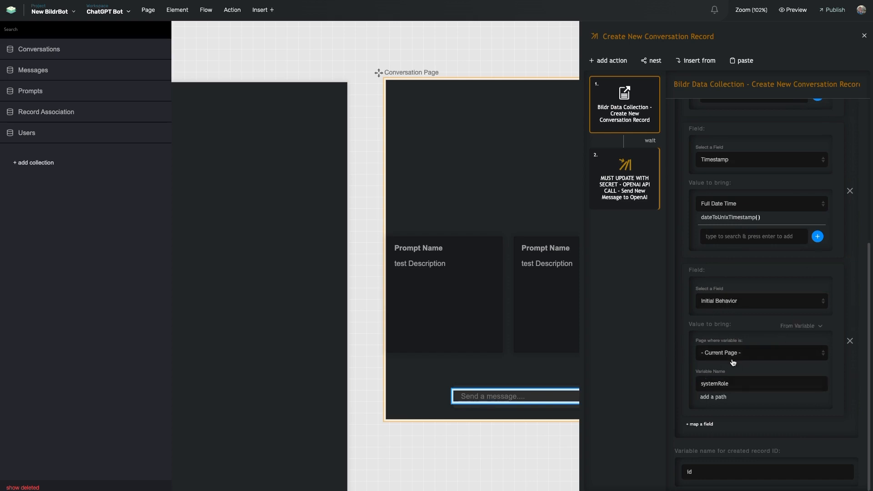
pyautogui.hscroll(3, 423, 167)
pyautogui.hscroll(1, 423, 167)
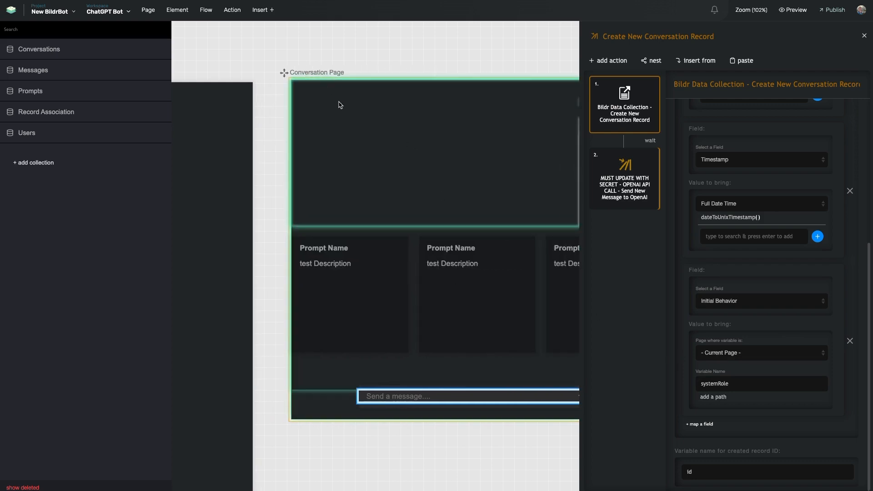
# Step: Open the Conversation Page's Opened Page w/o an ID or Record flow and inspect its action that sets the systemRole variable
pyautogui.click(339, 107)
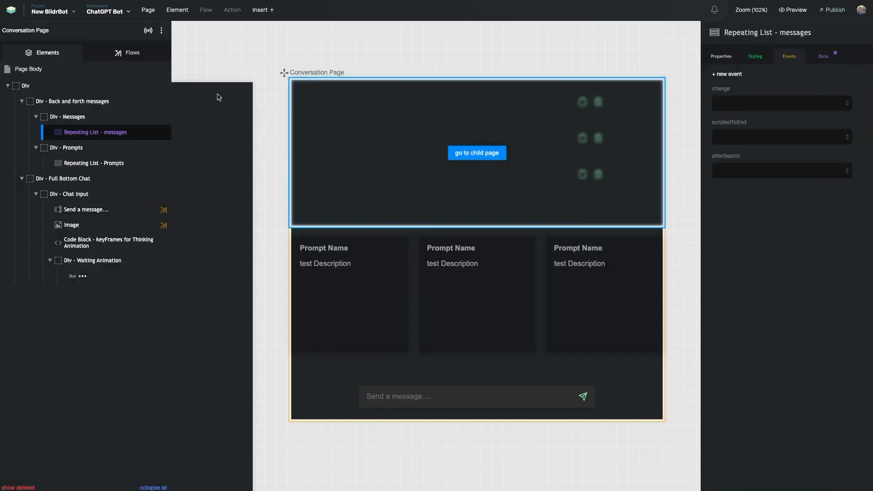
pyautogui.click(132, 53)
pyautogui.click(68, 223)
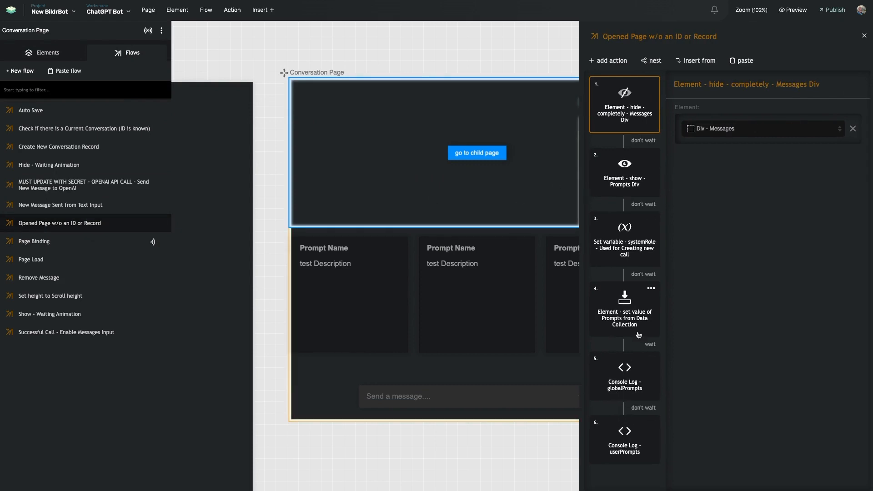
pyautogui.click(635, 240)
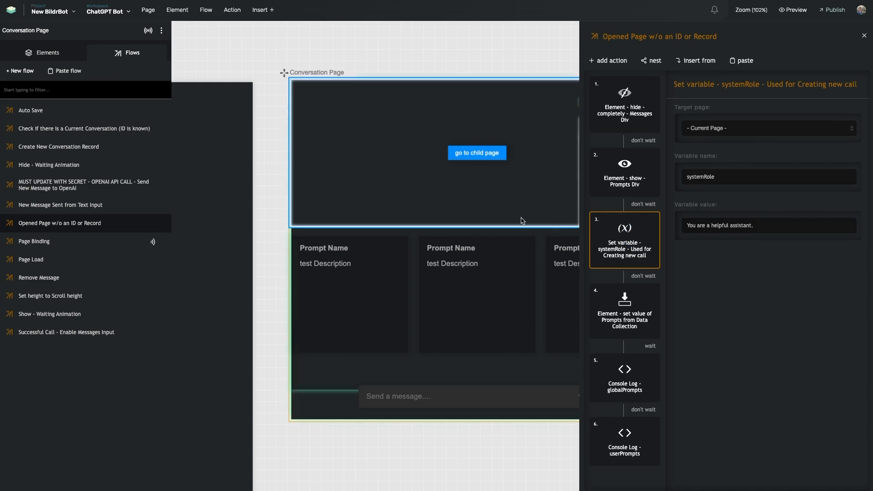
pyautogui.hscroll(4, 520, 220)
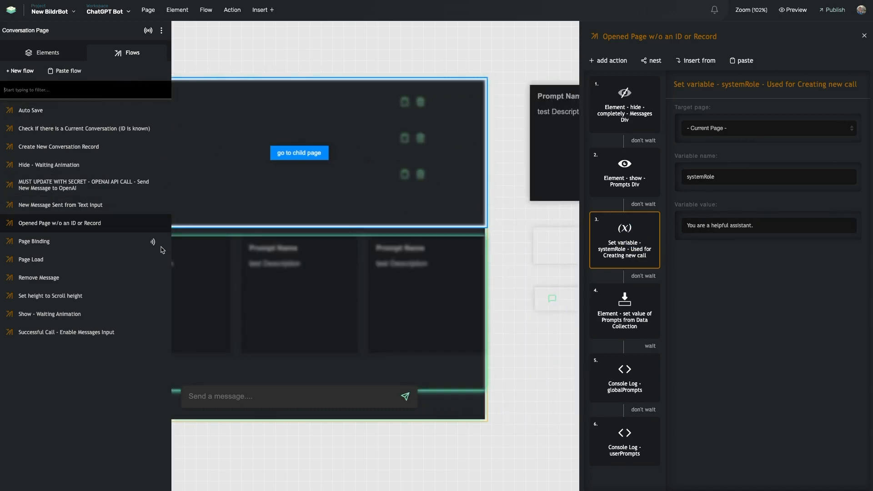
# Step: Reopen the Create New Conversation Record flow and review the Initial Behavior mapping and the variable name for the created record ID
pyautogui.click(77, 146)
pyautogui.scroll(-1, 720, 402)
pyautogui.scroll(-3, 720, 402)
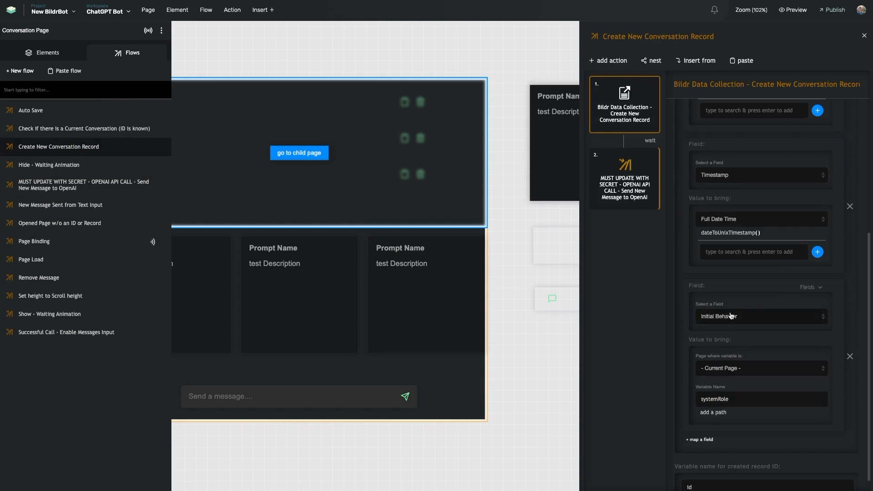
pyautogui.scroll(-1, 718, 379)
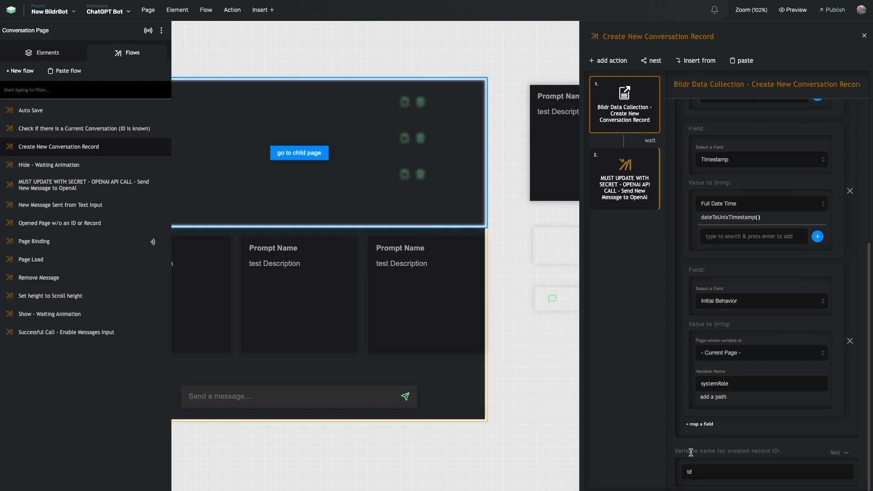
pyautogui.moveTo(685, 452); pyautogui.dragTo(778, 453)
pyautogui.click(779, 453)
pyautogui.hscroll(-3, 483, 285)
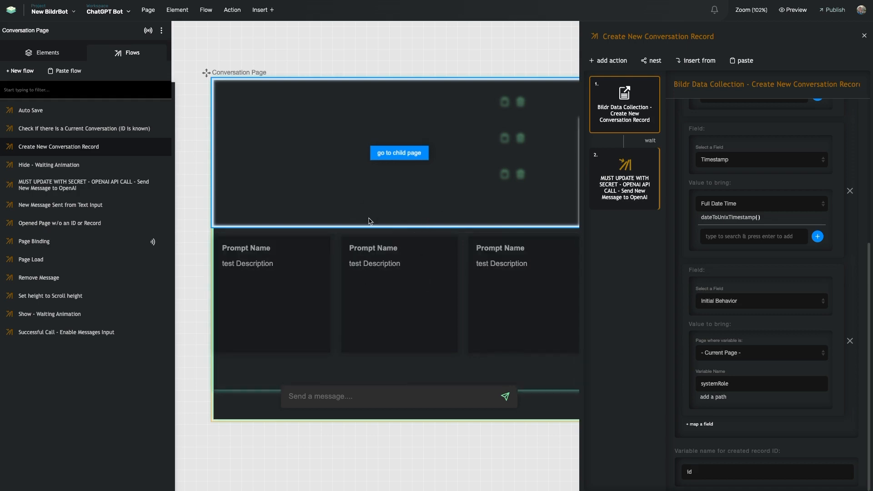
pyautogui.hscroll(3, 380, 223)
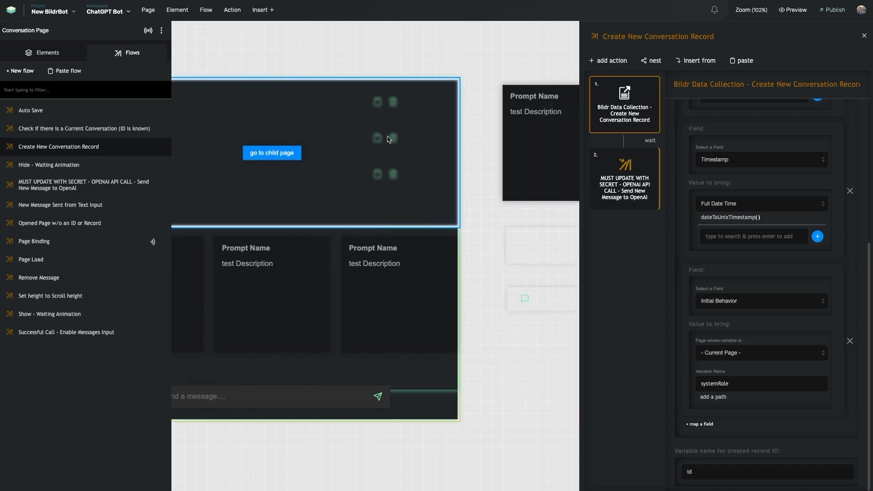
pyautogui.hscroll(-4, 334, 146)
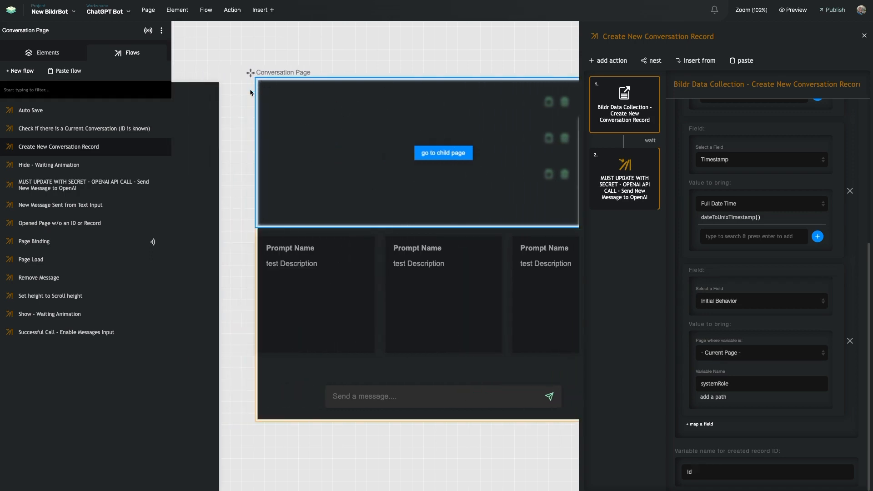
# Step: Trace the message input's Enter keypress flow through Show - Waiting Animation to Check if there is a Current Conversation (ID is known)
pyautogui.click(387, 397)
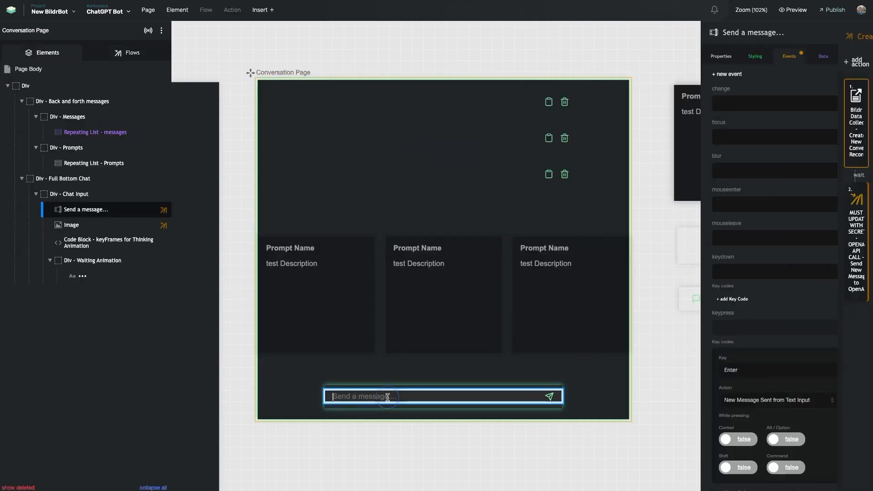
pyautogui.click(845, 401)
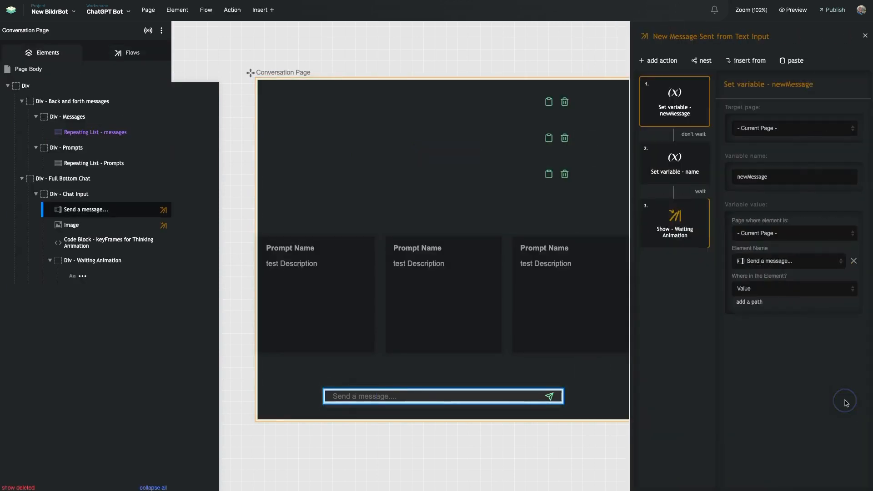
pyautogui.click(623, 223)
pyautogui.click(627, 330)
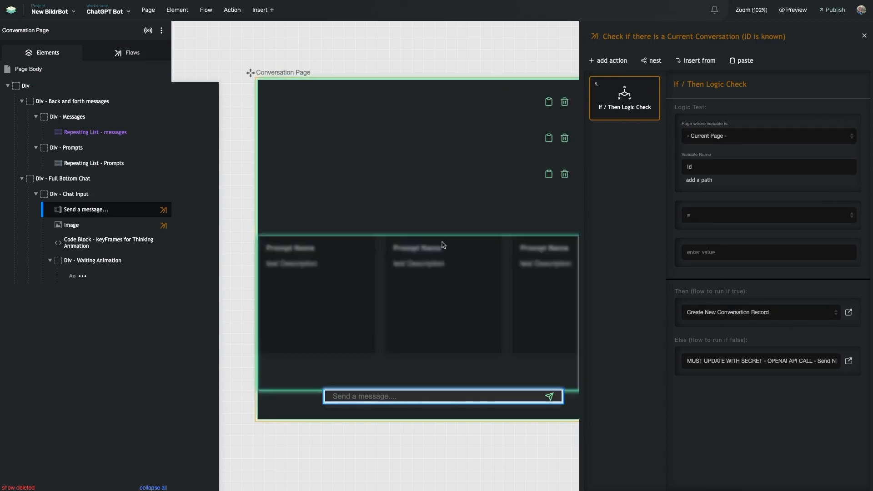
# Step: Review the field mappings in the Create New Conversation Record flow and open its nested OpenAI API call flow for sending the new message
pyautogui.click(848, 313)
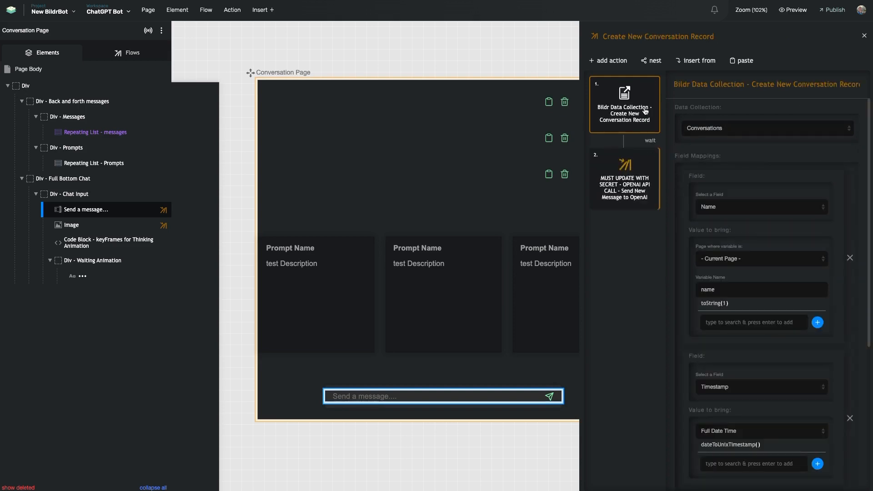
pyautogui.scroll(-5, 677, 379)
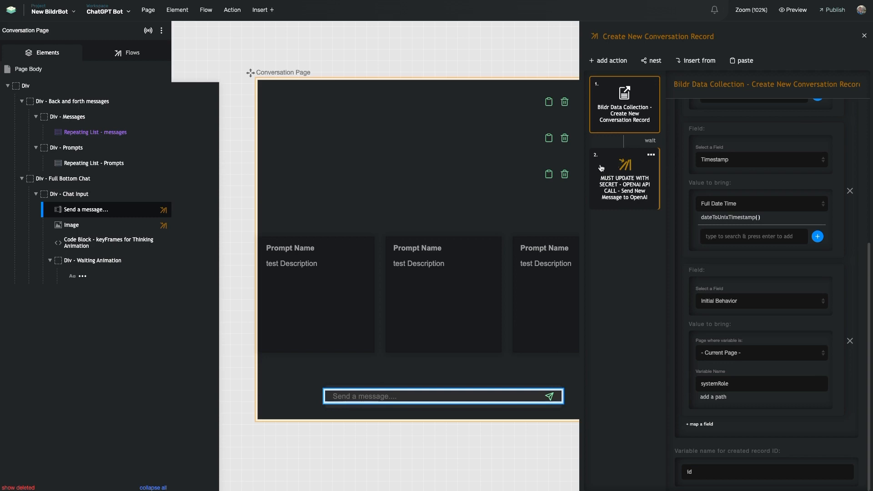
pyautogui.click(616, 174)
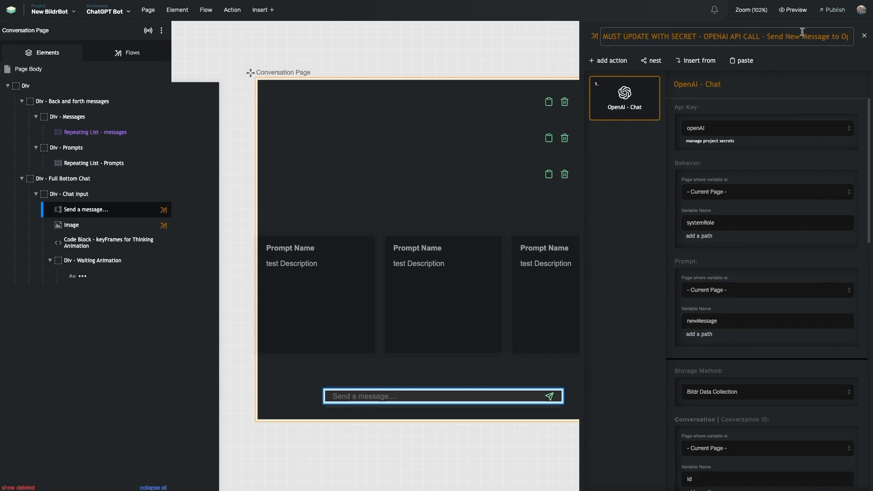
# Step: Retrace the message input's Enter keypress flow through the waiting animation, conversation ID check and record creation to the OpenAI - Chat action
pyautogui.click(88, 213)
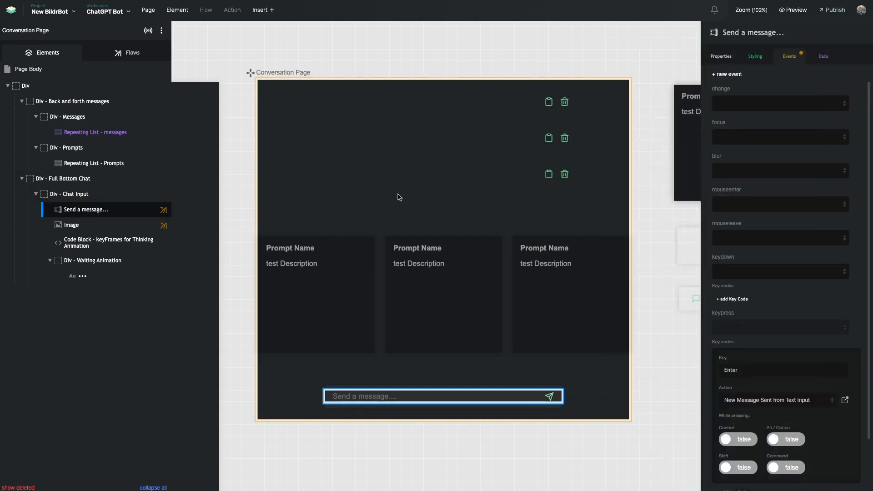
pyautogui.click(845, 399)
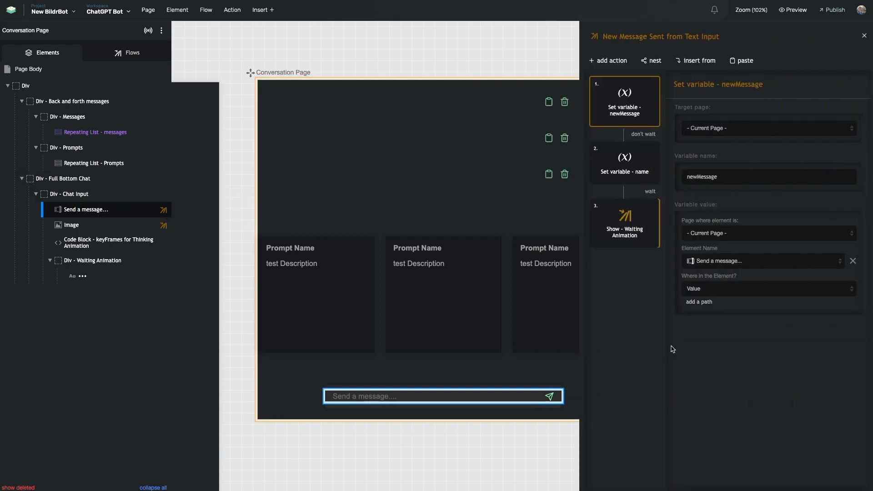
pyautogui.click(623, 248)
pyautogui.click(626, 365)
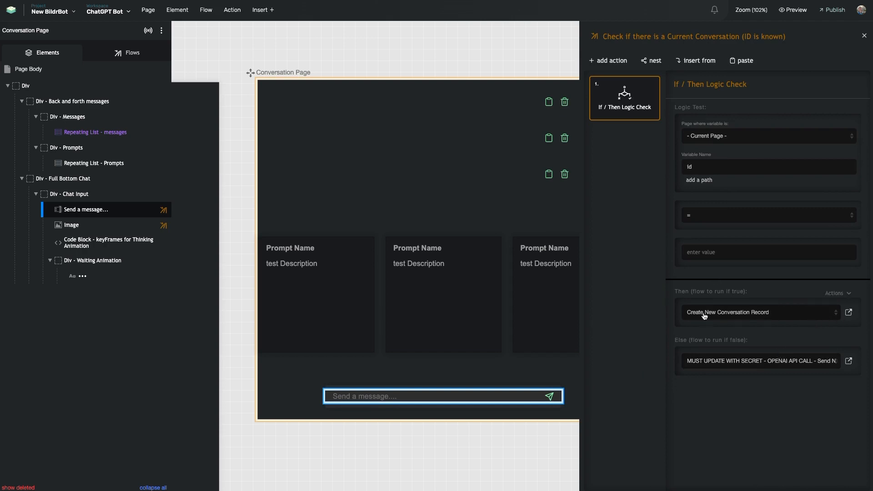
pyautogui.click(848, 312)
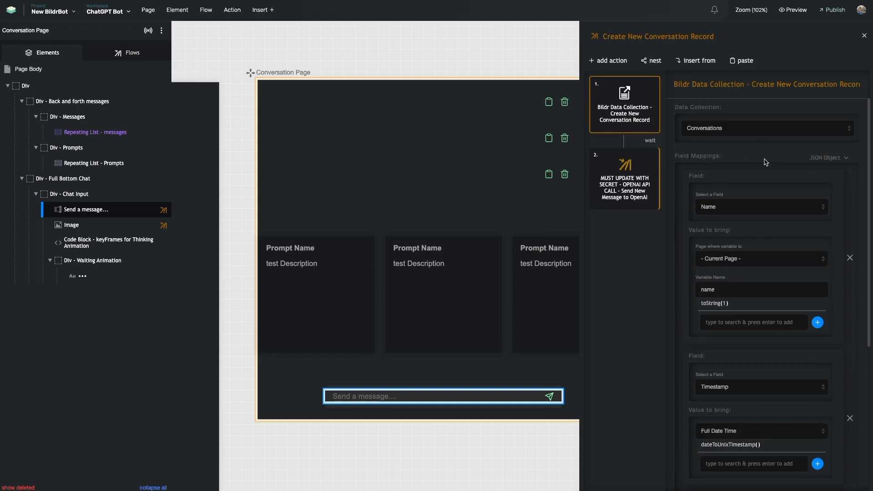
pyautogui.click(628, 199)
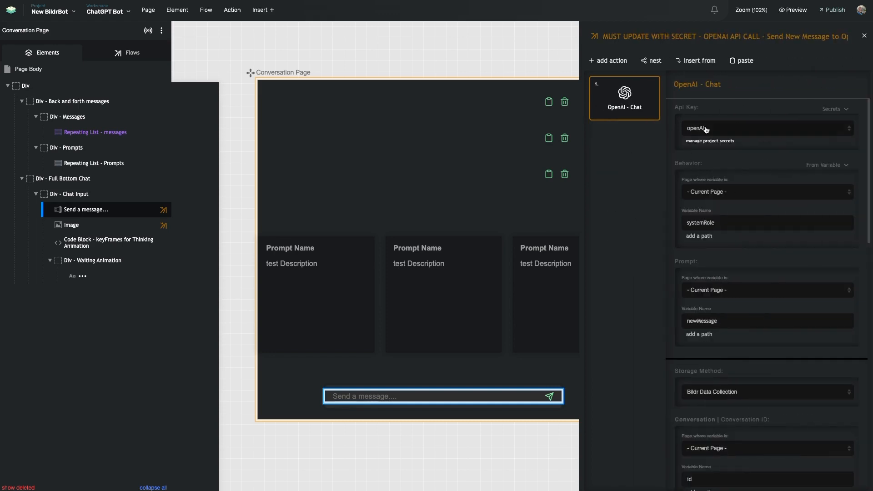